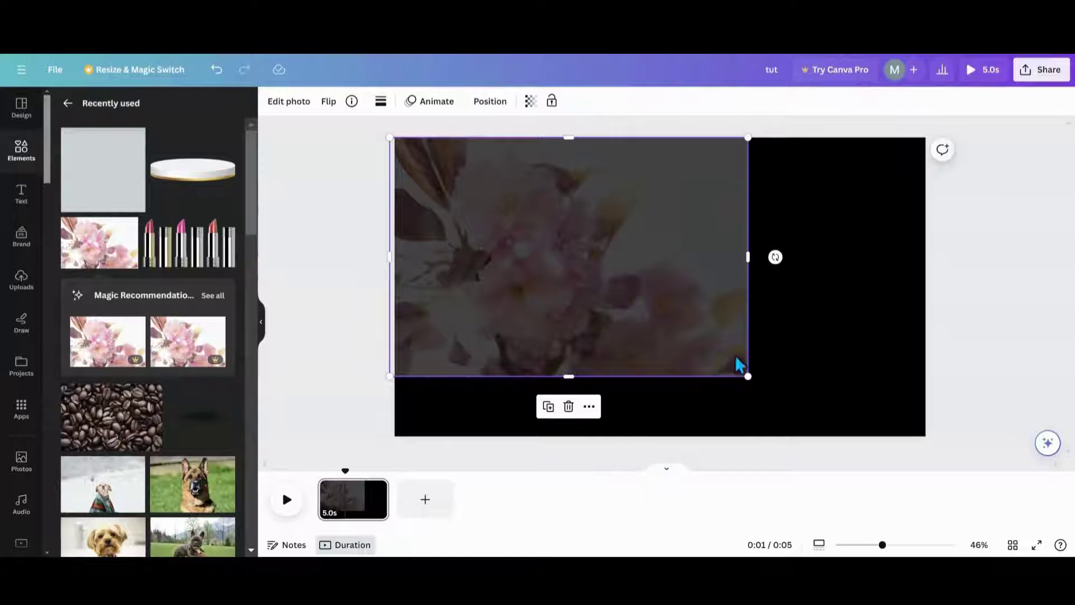
- Enlarge the flower photo across the page, then replace it with the coffee beans photo
drag(748, 380, 963, 444)
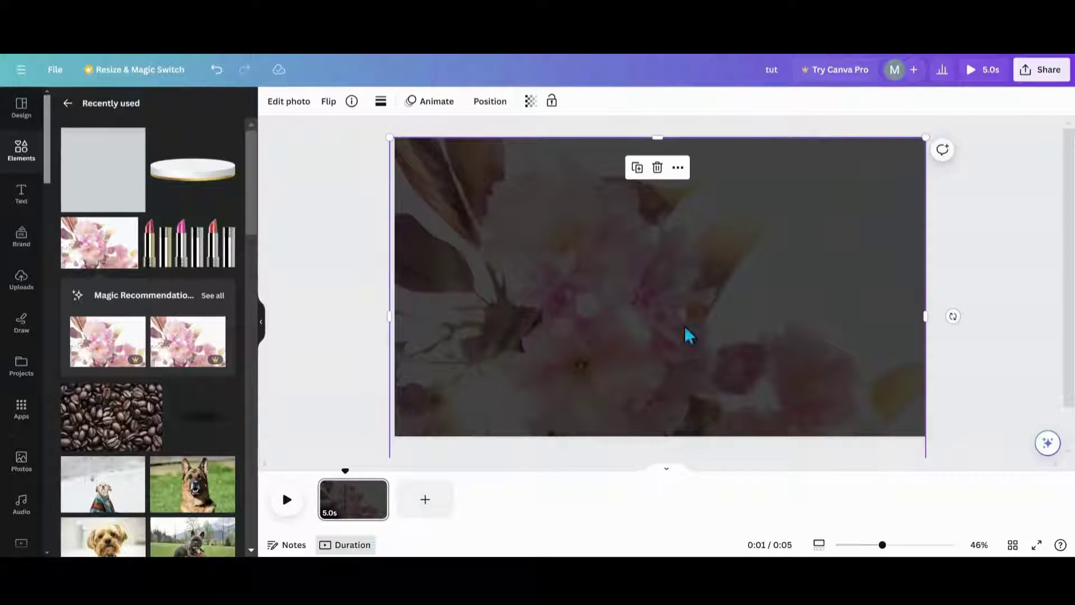
click(90, 436)
click(461, 199)
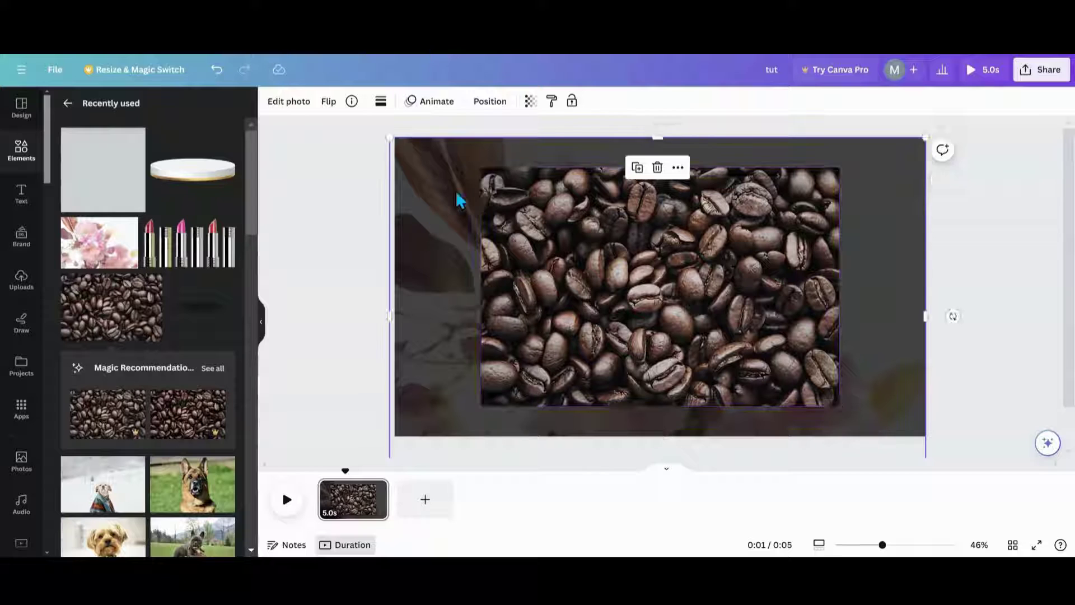
click(657, 170)
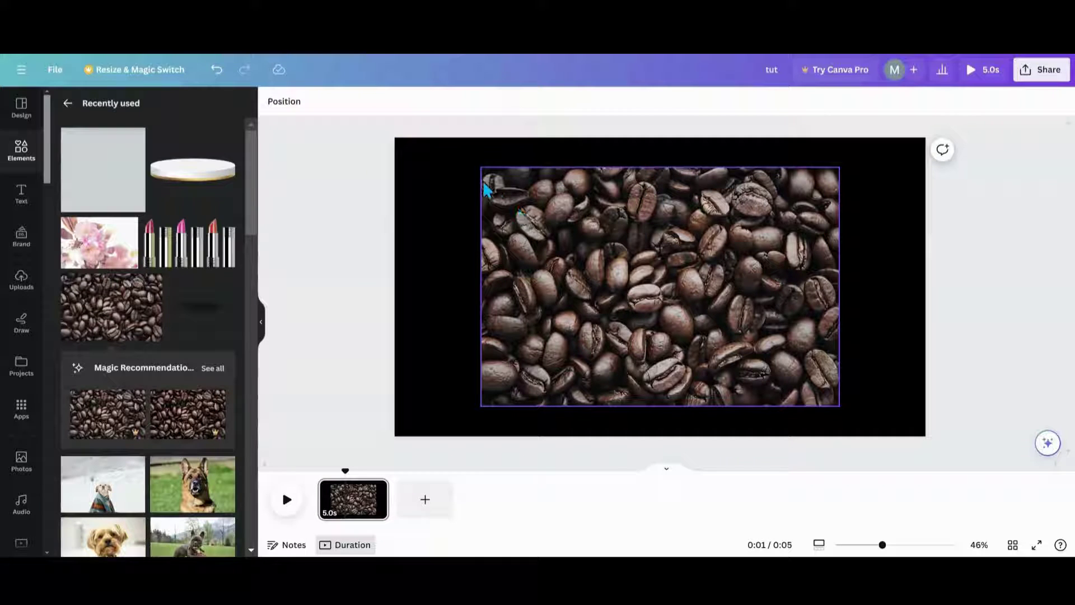
- Set the coffee beans photo's transparency to 32 and enlarge it to cover the whole page
click(538, 223)
click(530, 100)
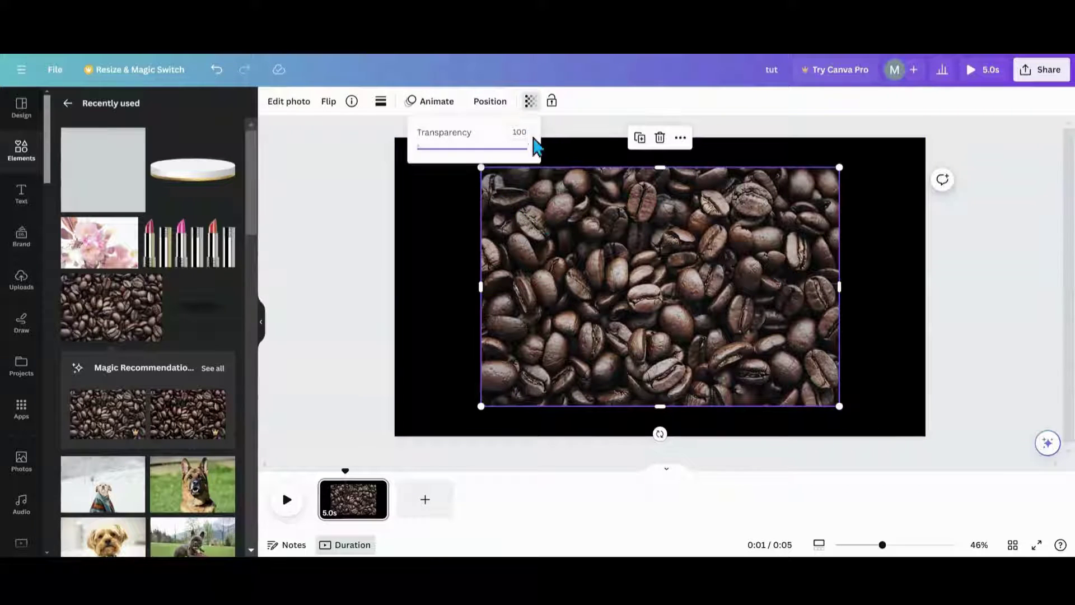
drag(527, 148, 448, 150)
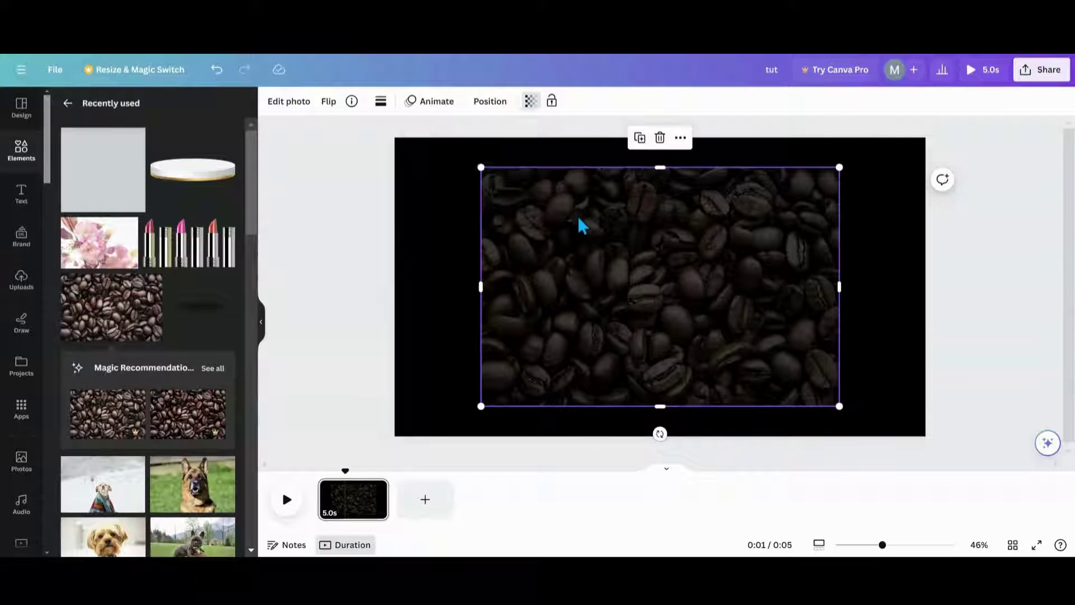
drag(577, 223, 476, 184)
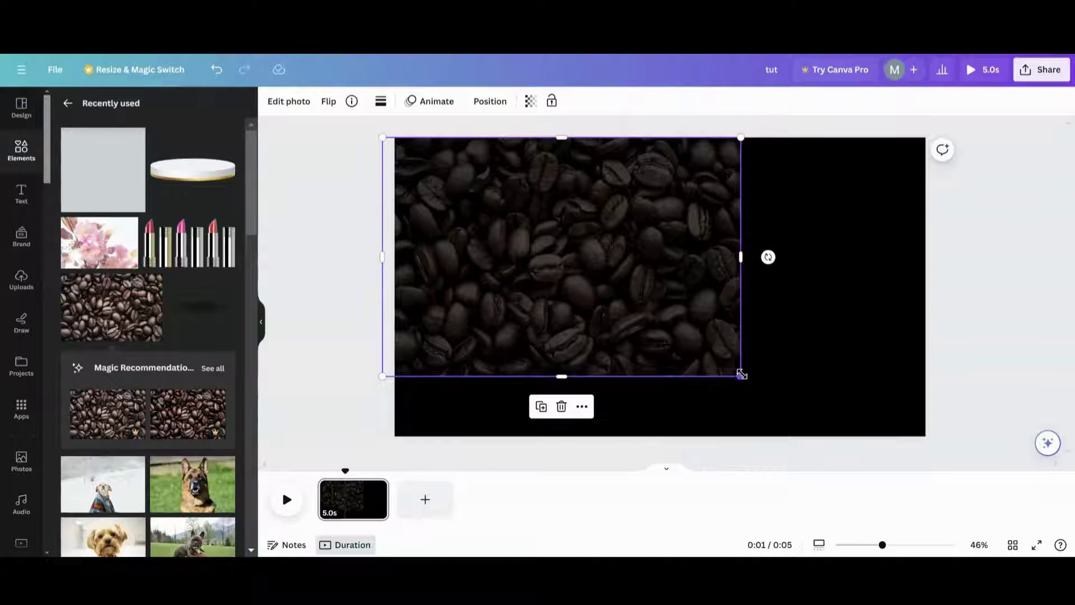
drag(741, 376, 979, 423)
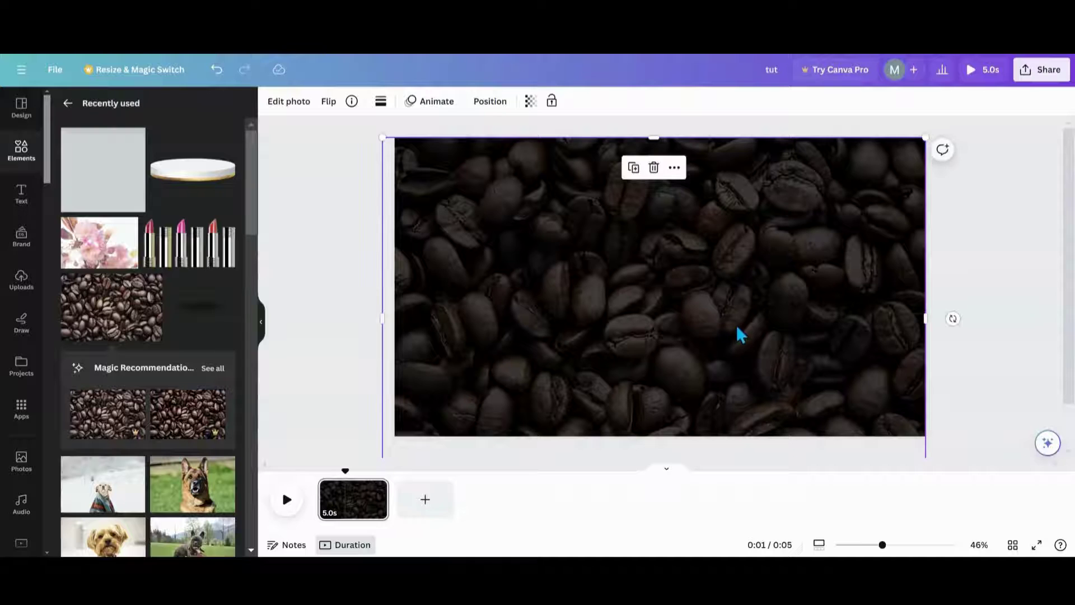
drag(740, 334, 745, 323)
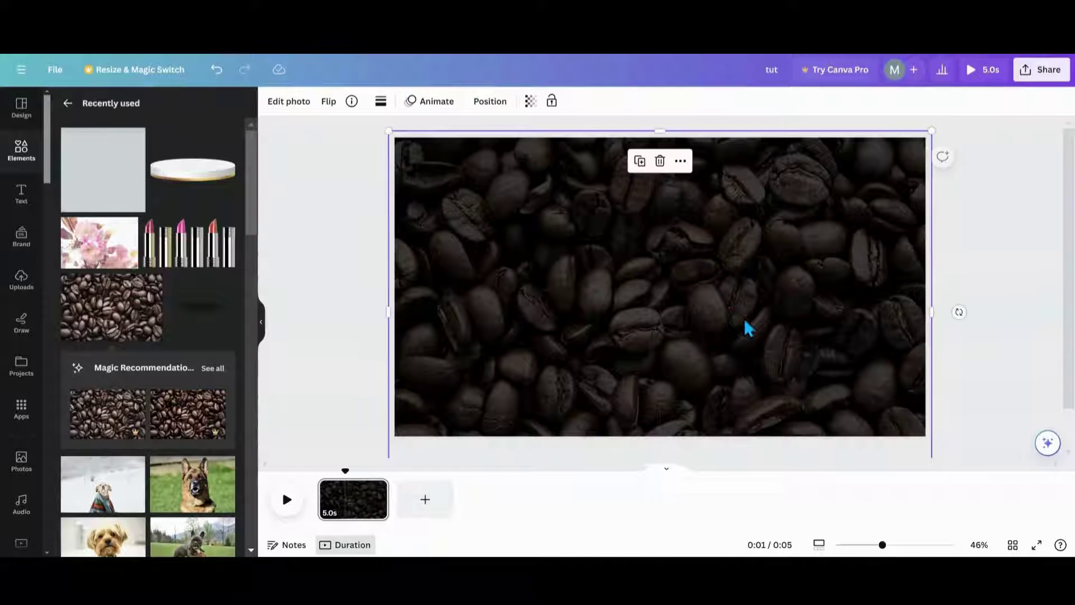
- Lower the coffee beans photo's transparency value slightly further to darken the background
click(530, 101)
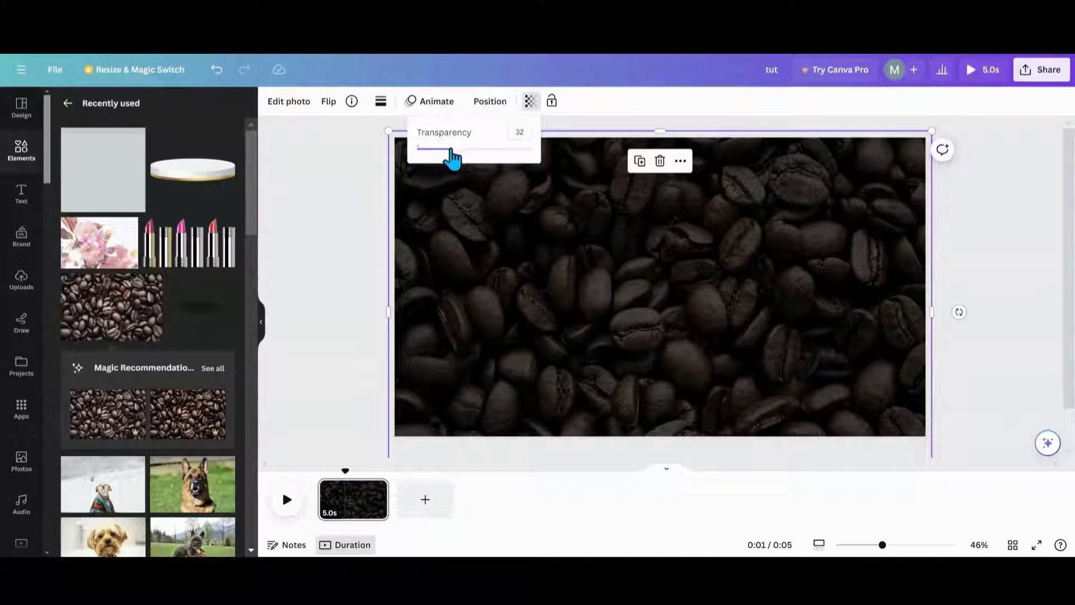
drag(450, 150, 442, 151)
click(351, 263)
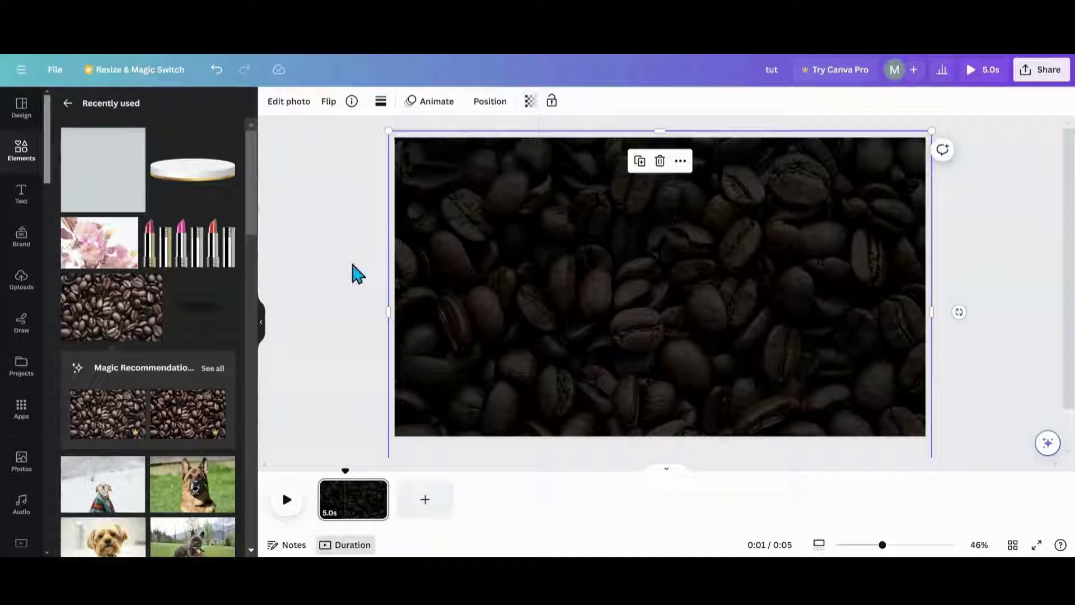
click(352, 264)
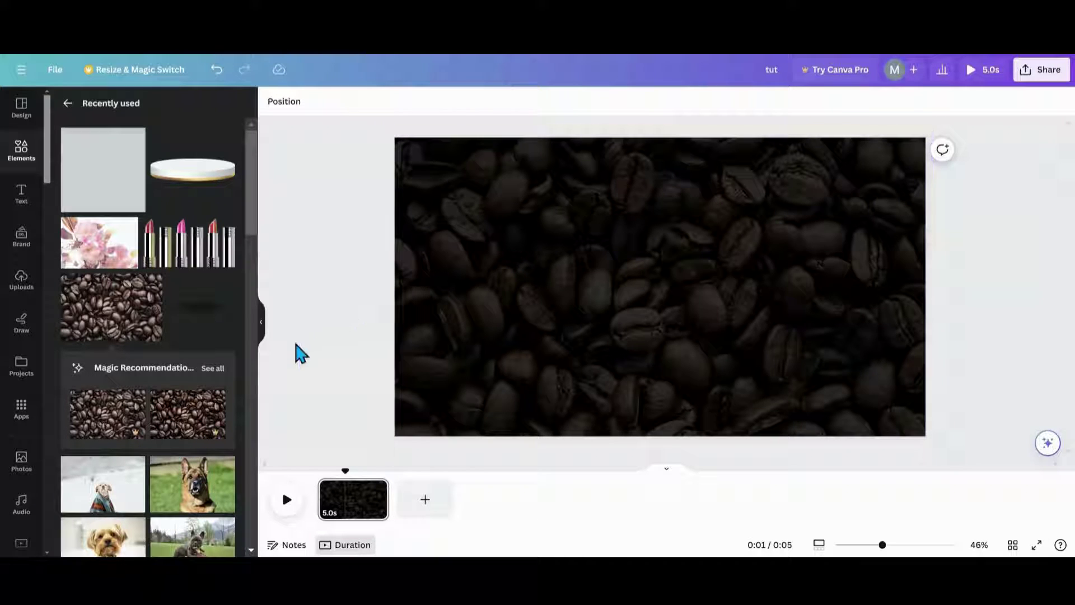
- Add the Gold White Podium graphic to the page and shrink it to about 235 px wide
click(225, 137)
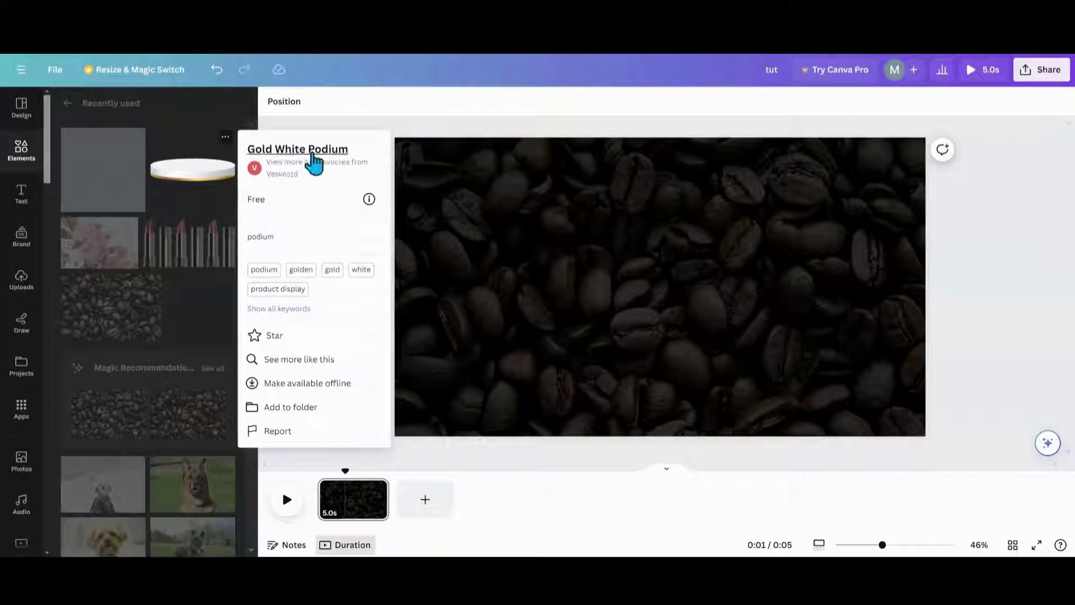
click(193, 188)
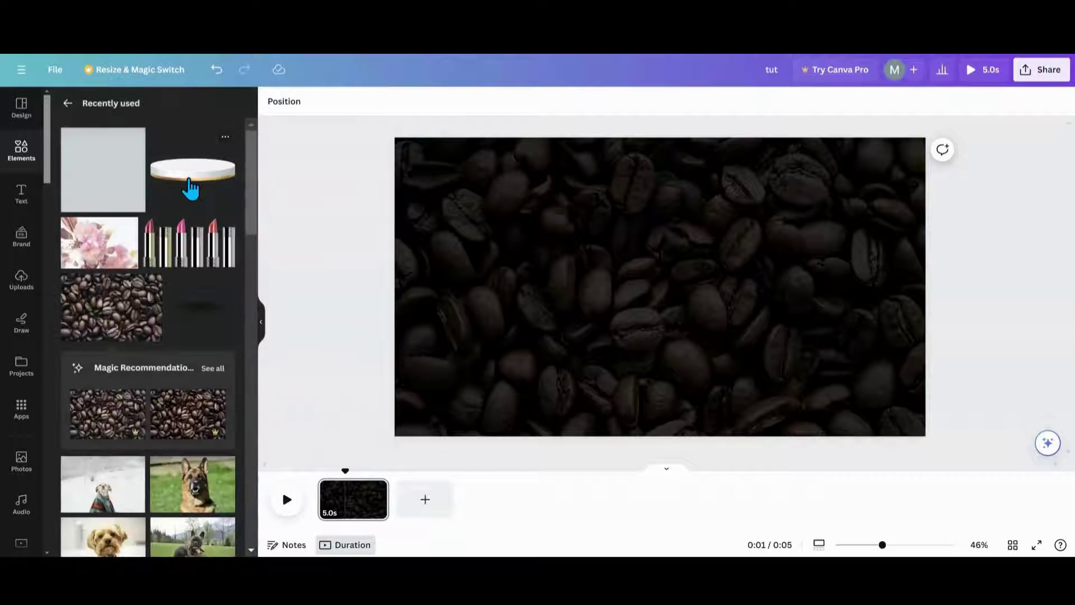
click(191, 189)
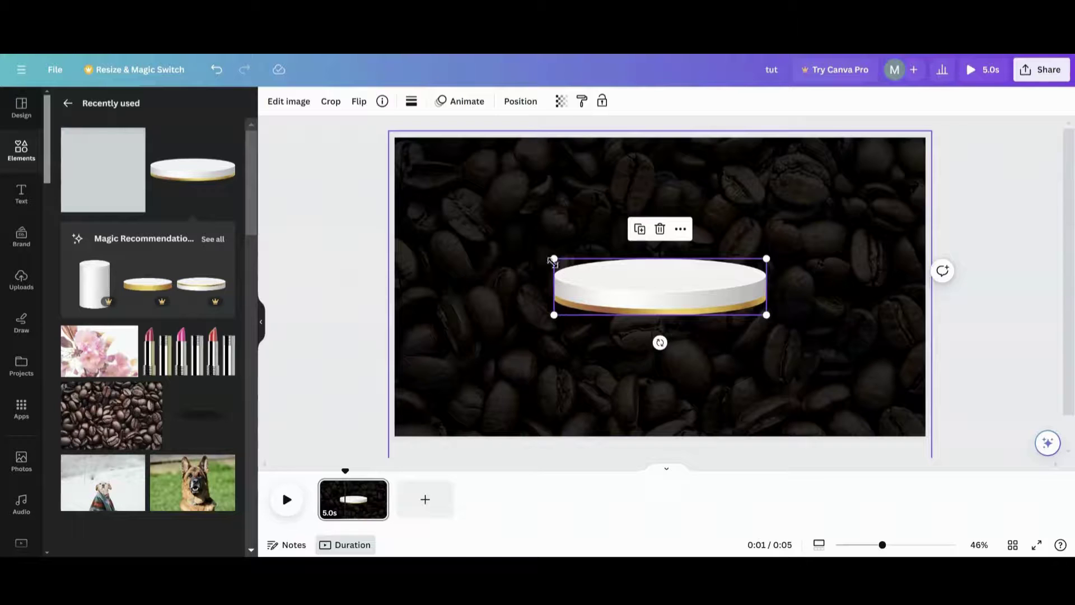
drag(553, 259, 703, 315)
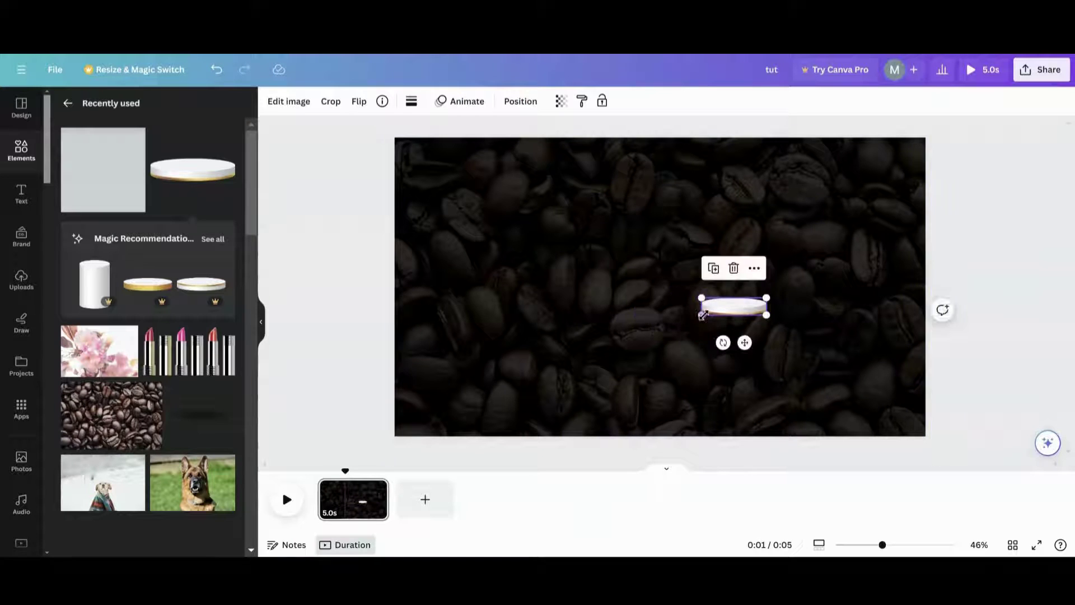
- Lock the coffee beans background photo and test that it cannot be moved
click(557, 232)
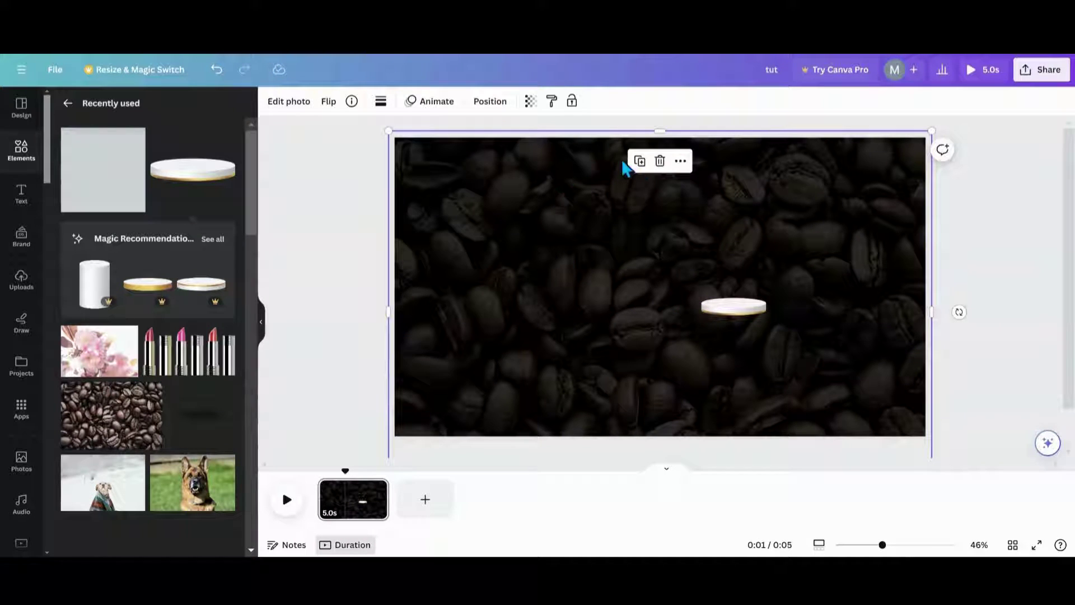
click(572, 104)
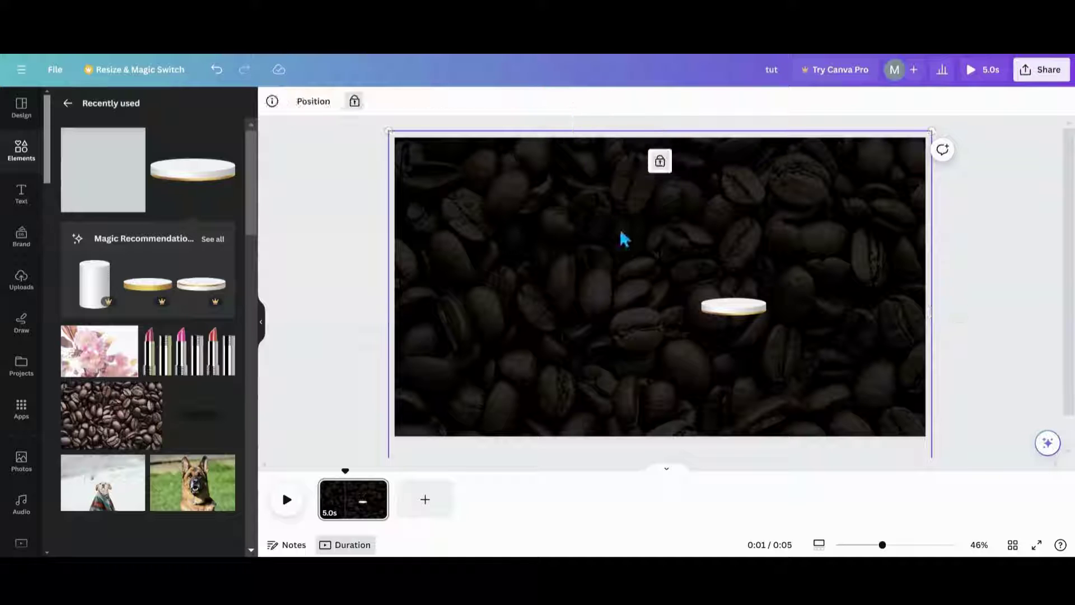
drag(621, 233, 505, 264)
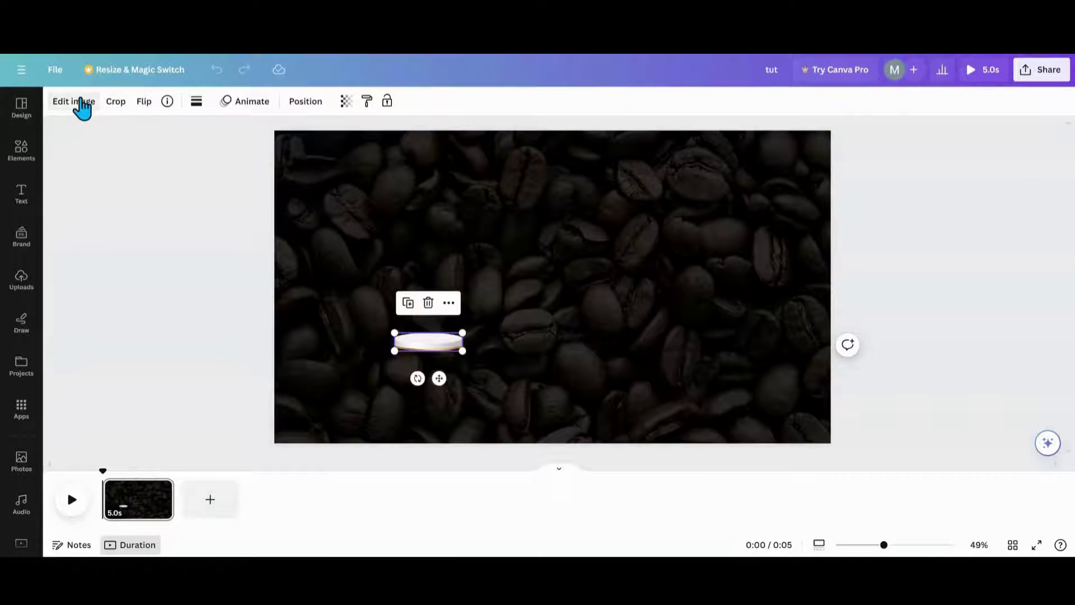
- Recolor the podium with the Amethyst variant of the ColorMix effect
click(73, 101)
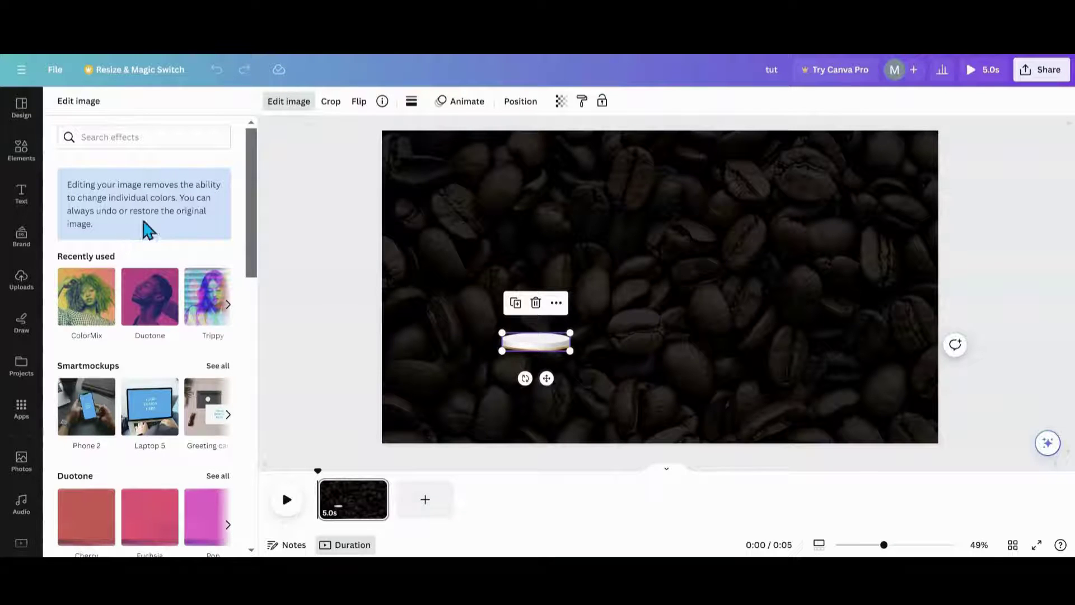
click(86, 324)
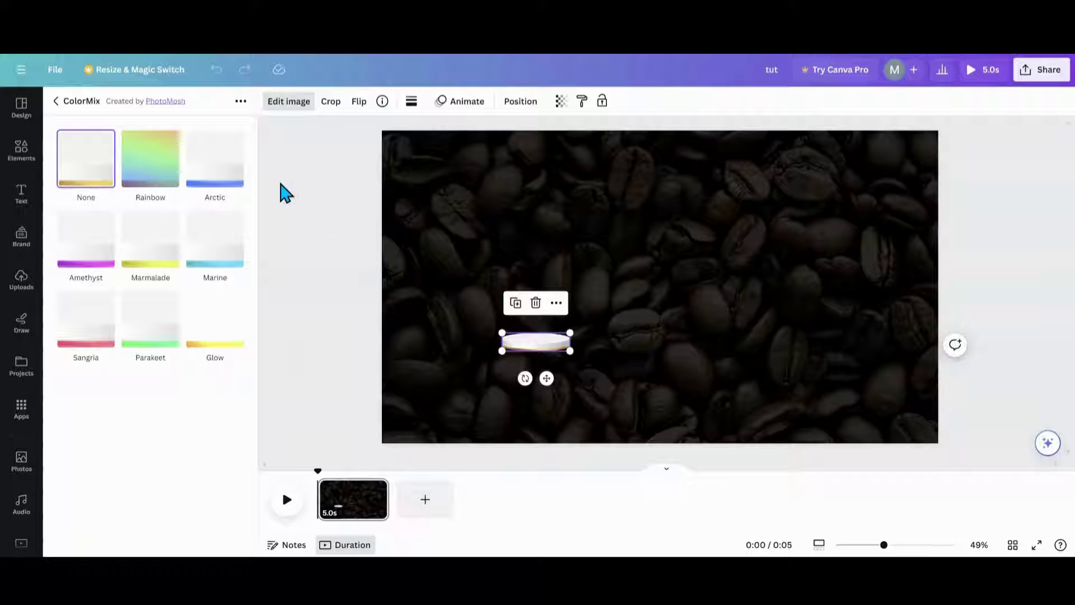
click(85, 250)
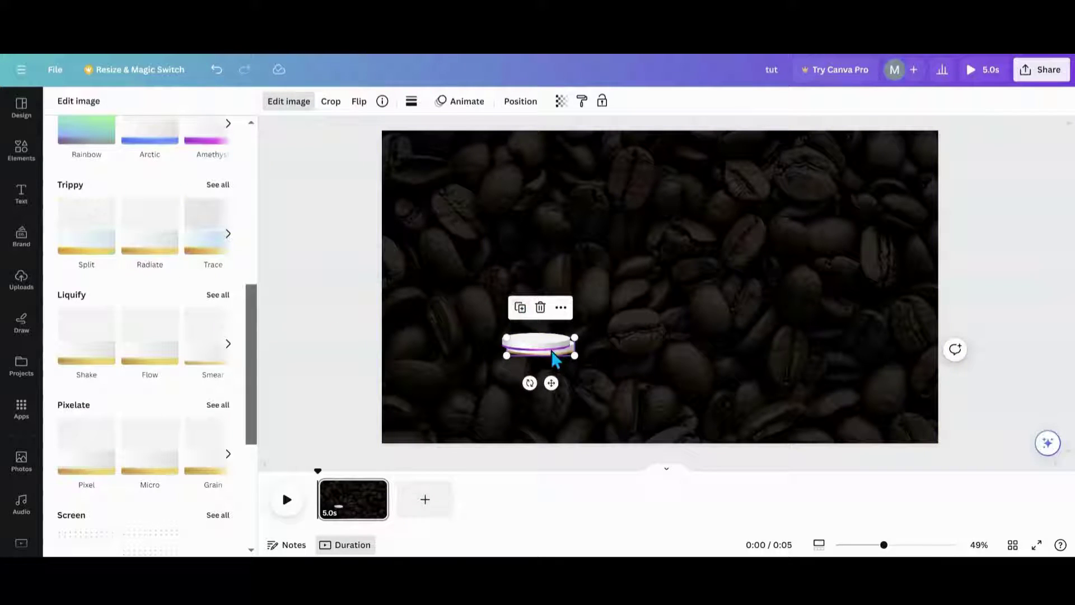
- Place the duplicated podium just right of the Amethyst one and apply the ColorMix Sangria effect to it
drag(549, 381, 627, 379)
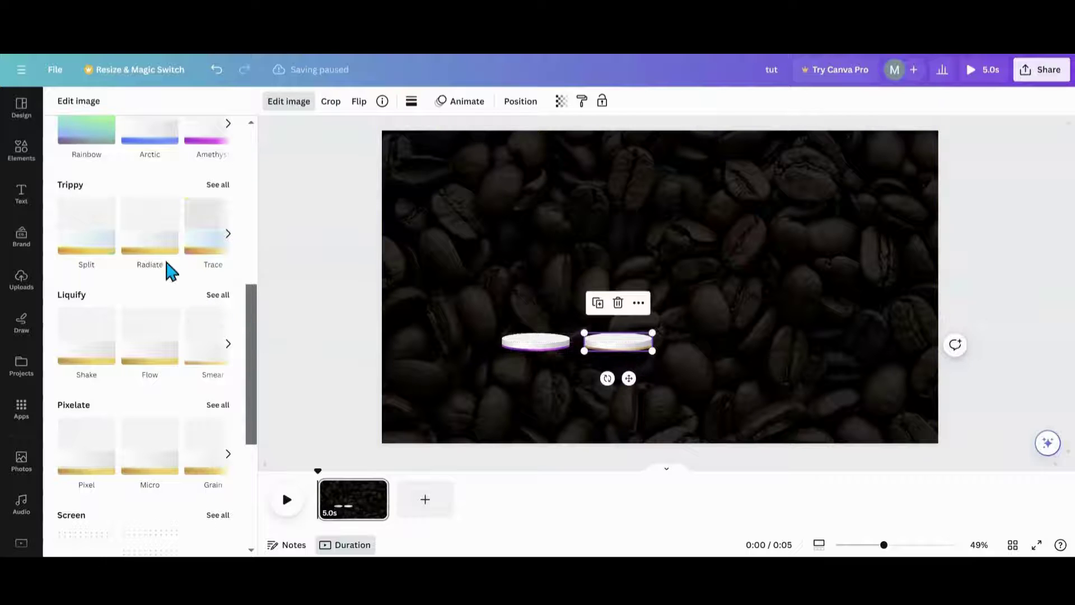
scroll(168, 268, up, 3)
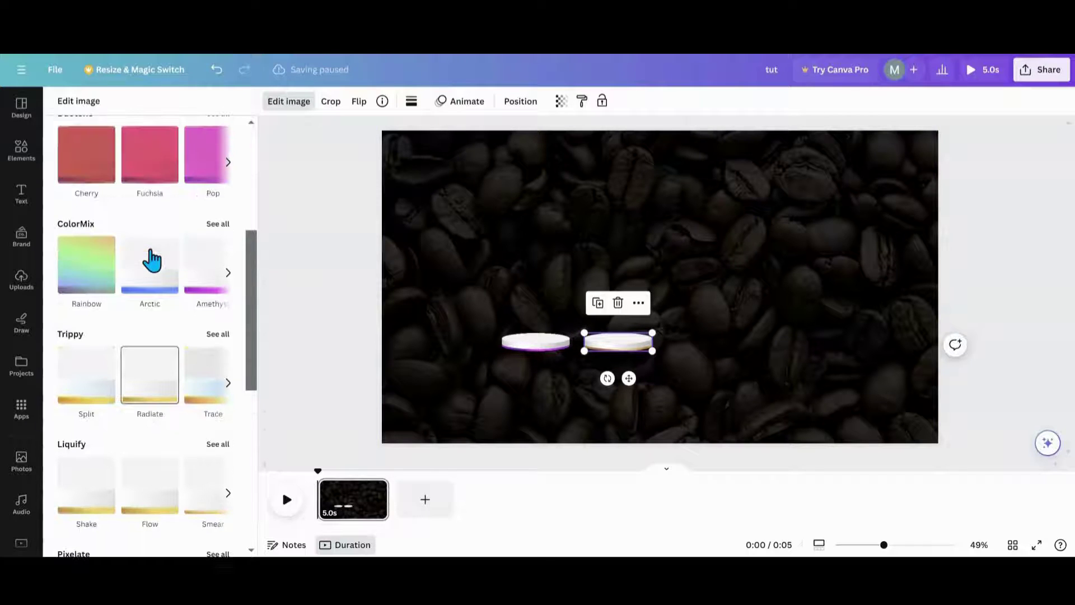
click(214, 225)
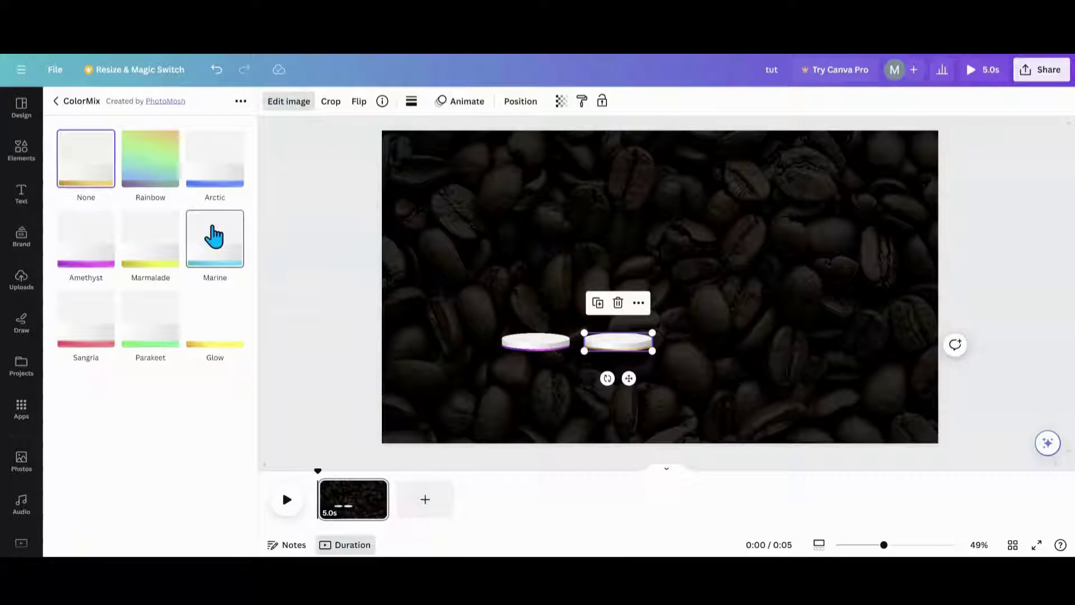
click(94, 334)
- Duplicate the Sangria podium to make a third in the row and apply the ColorMix Marine effect to the copy
click(597, 302)
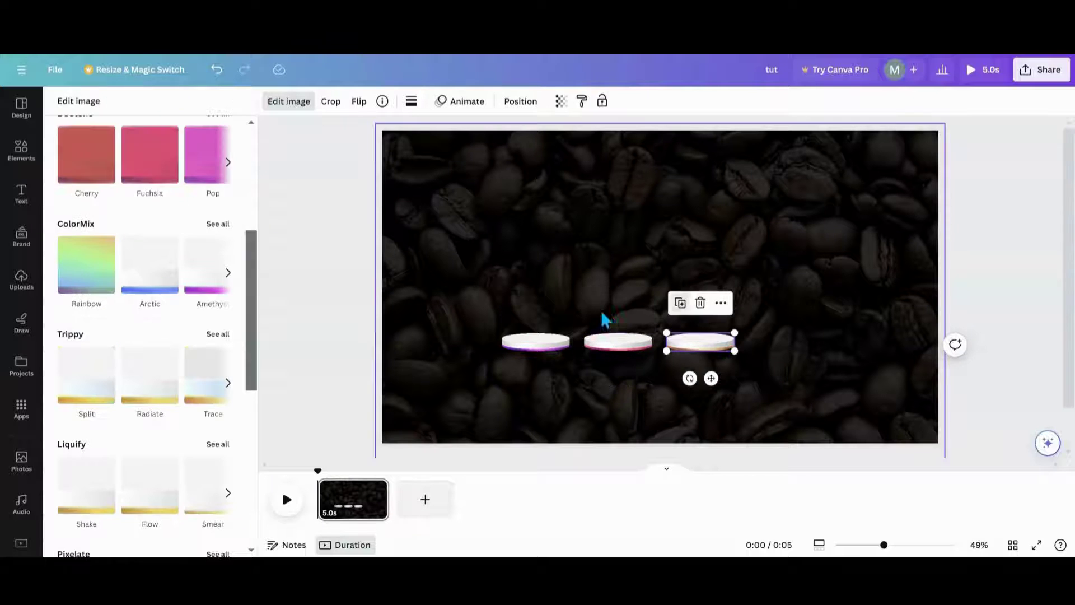
click(217, 225)
click(210, 259)
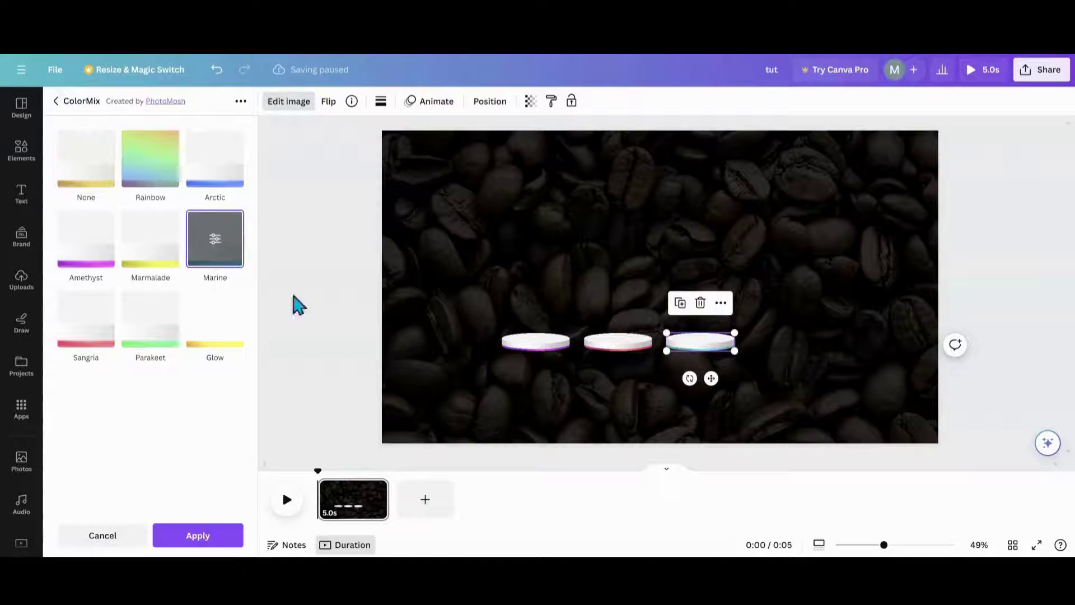
- Duplicate the Marine podium to make a fourth in the row and apply the ColorMix Parakeet effect to the copy
click(681, 305)
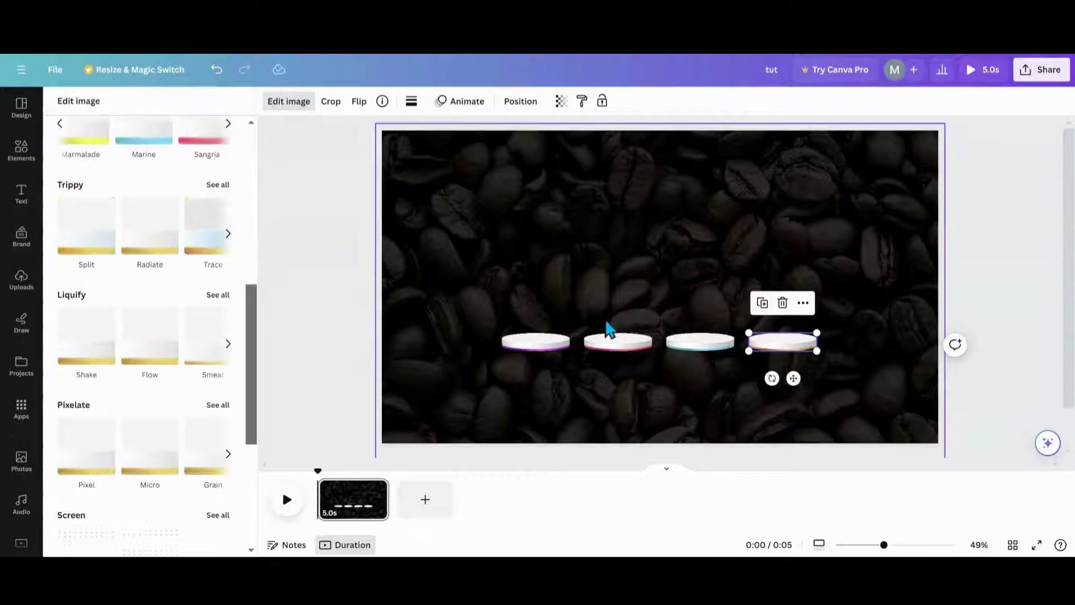
scroll(177, 271, up, 3)
click(216, 224)
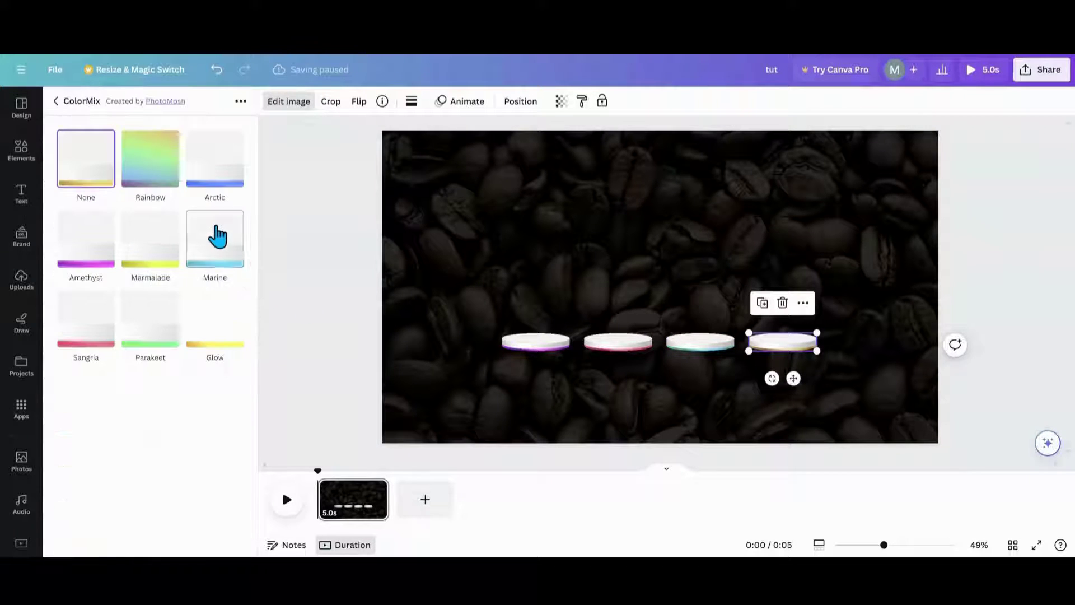
click(159, 332)
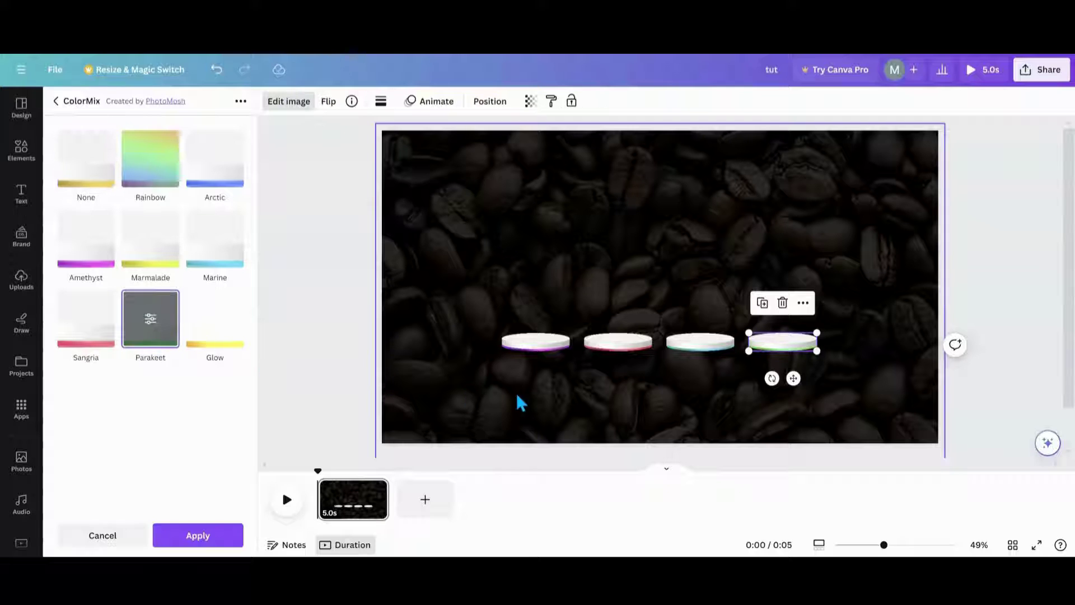
click(520, 401)
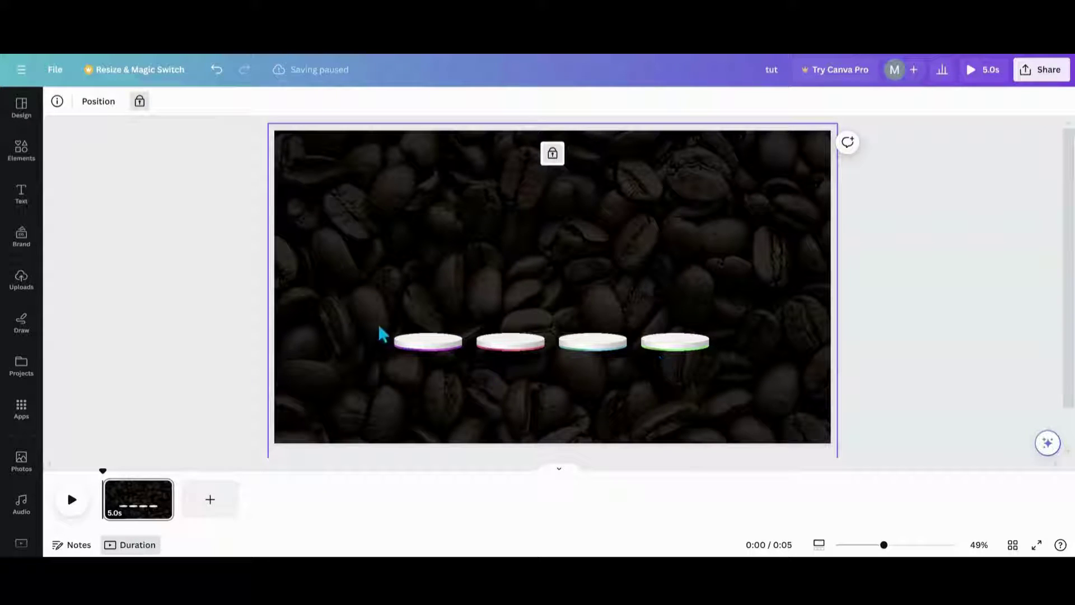
- Shift the Amethyst podium further left and space all four podiums evenly with Tidy up
drag(381, 333, 722, 357)
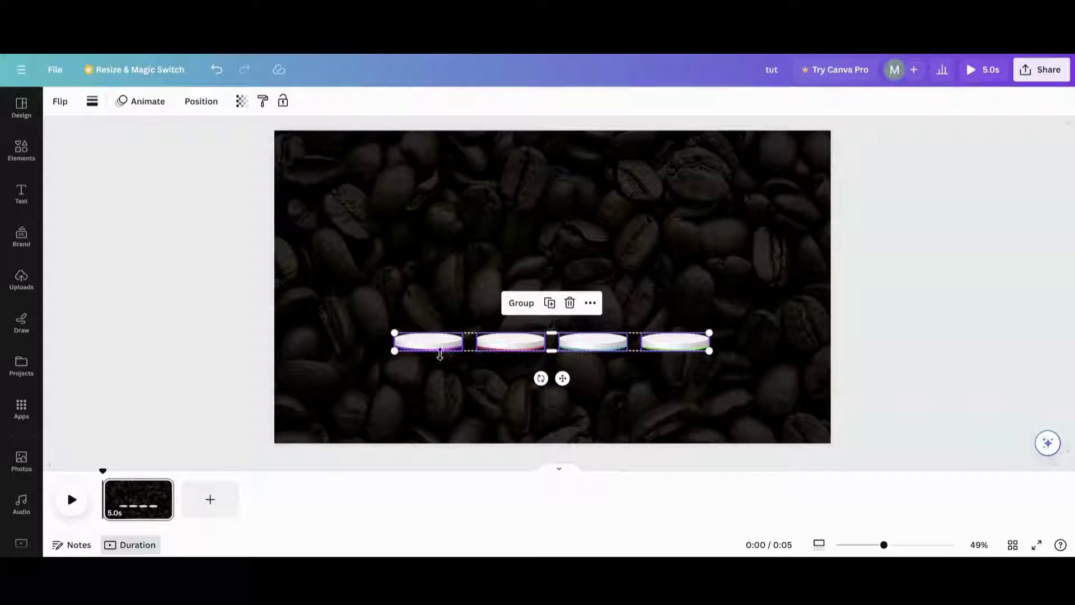
click(447, 360)
drag(445, 343, 735, 351)
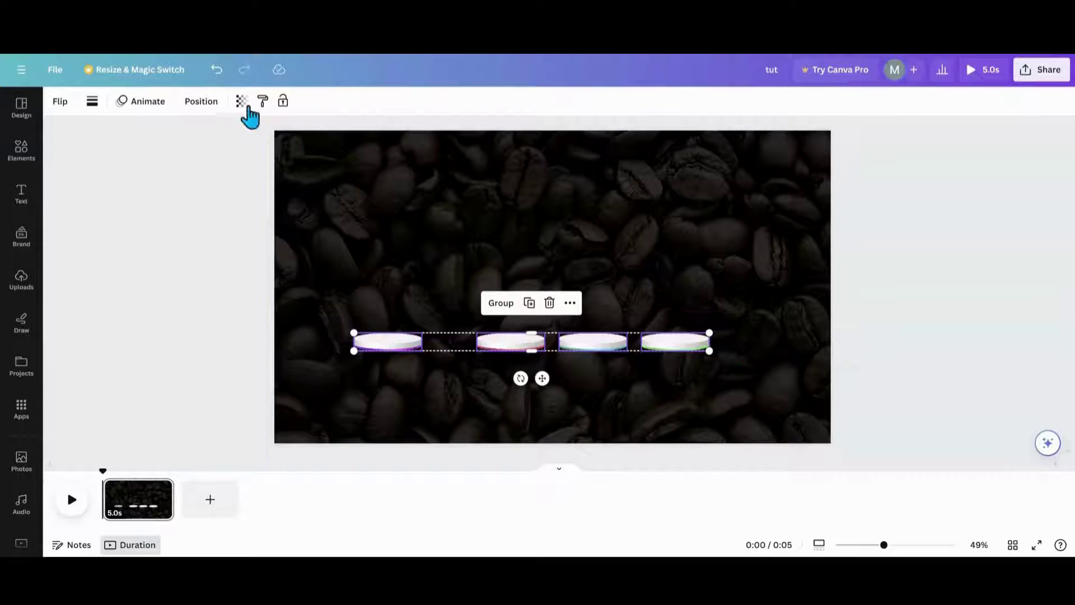
click(203, 102)
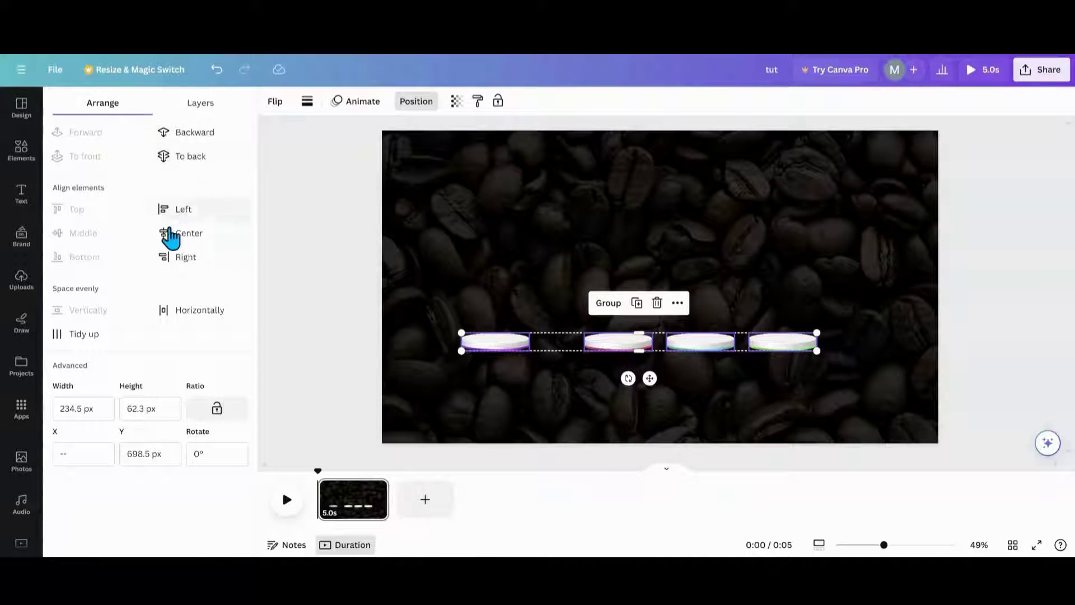
click(81, 336)
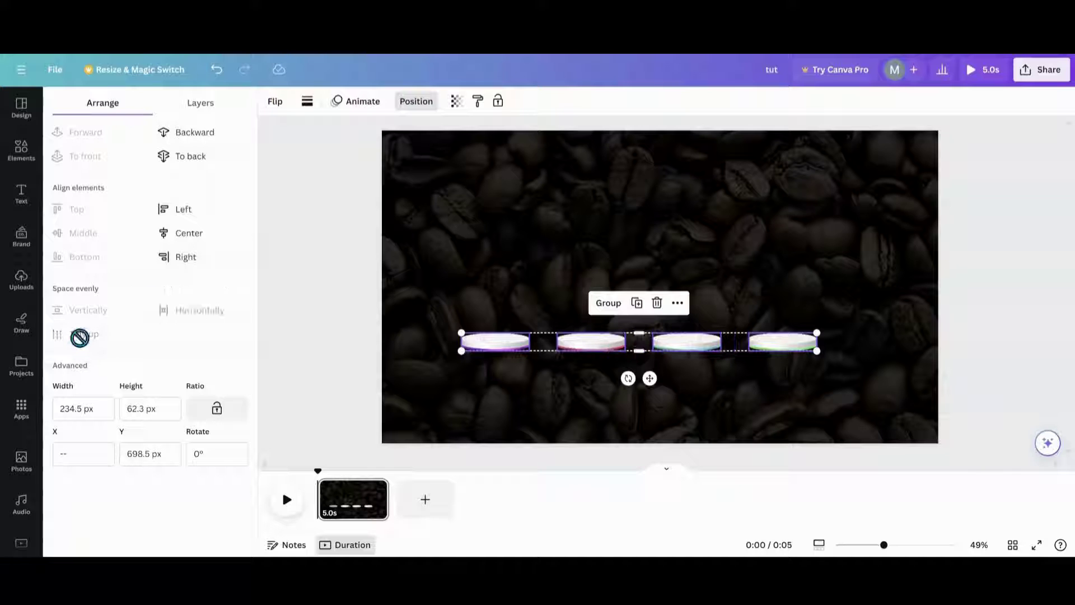
click(509, 380)
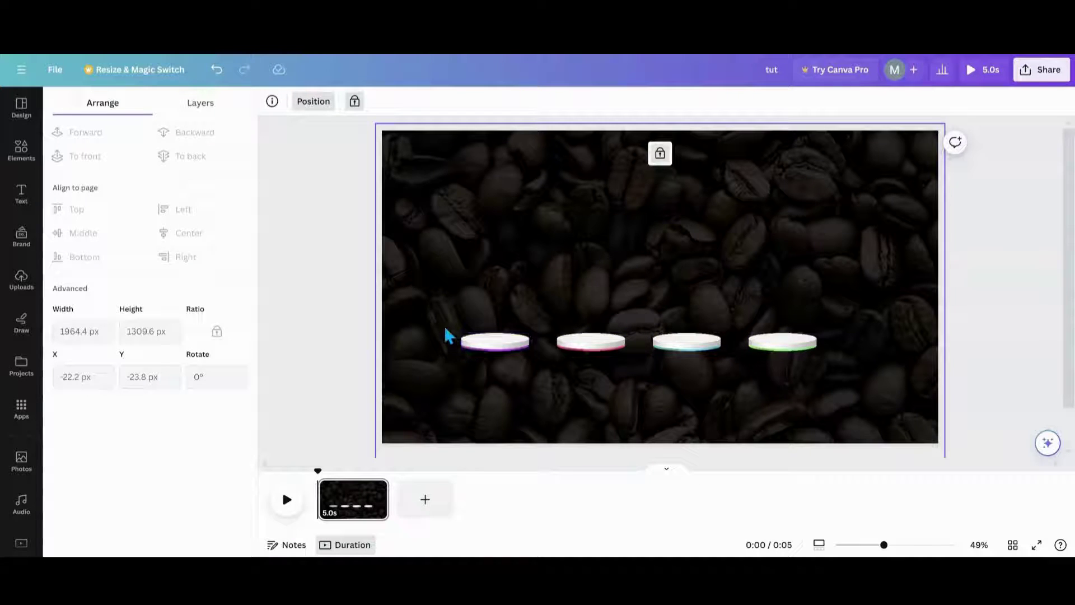
- Move the Parakeet podium further right to about X 1400 px and space all four podiums evenly with Tidy up
drag(448, 337, 841, 363)
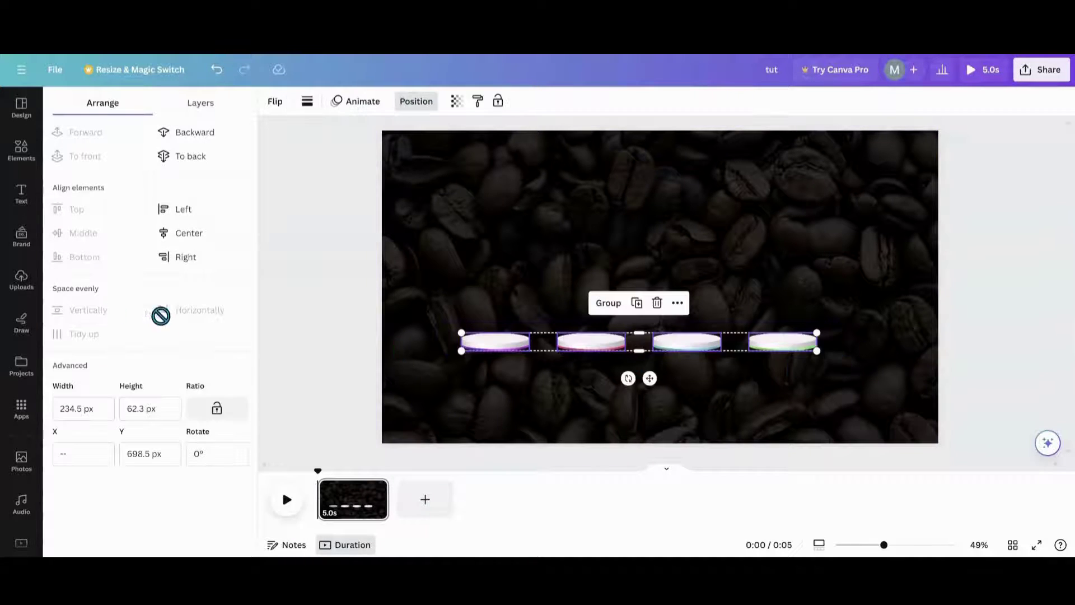
click(763, 372)
drag(785, 343, 822, 341)
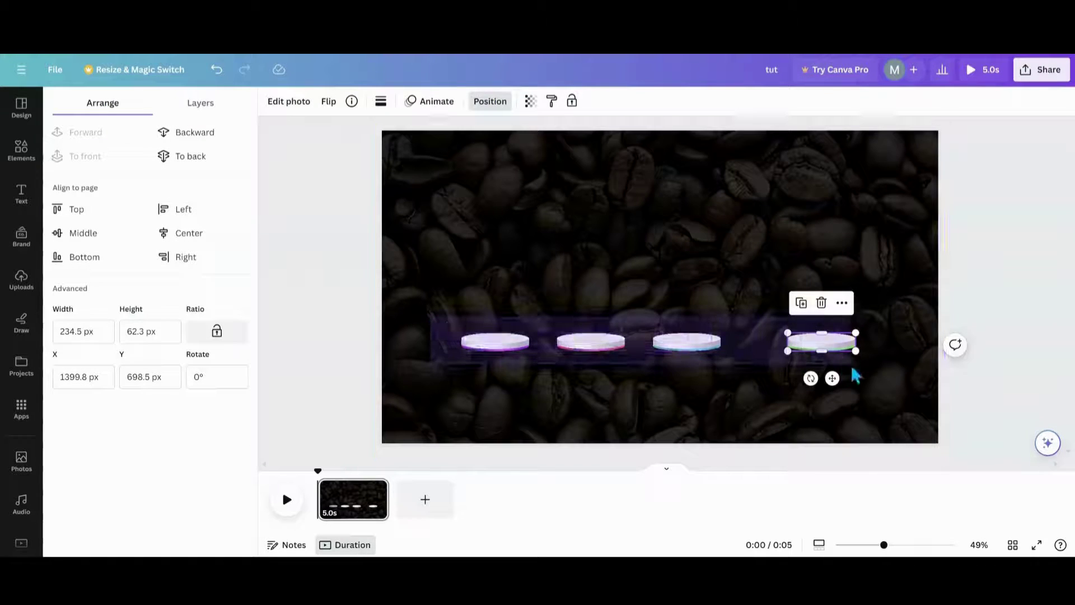
key(ctrl+a)
click(84, 334)
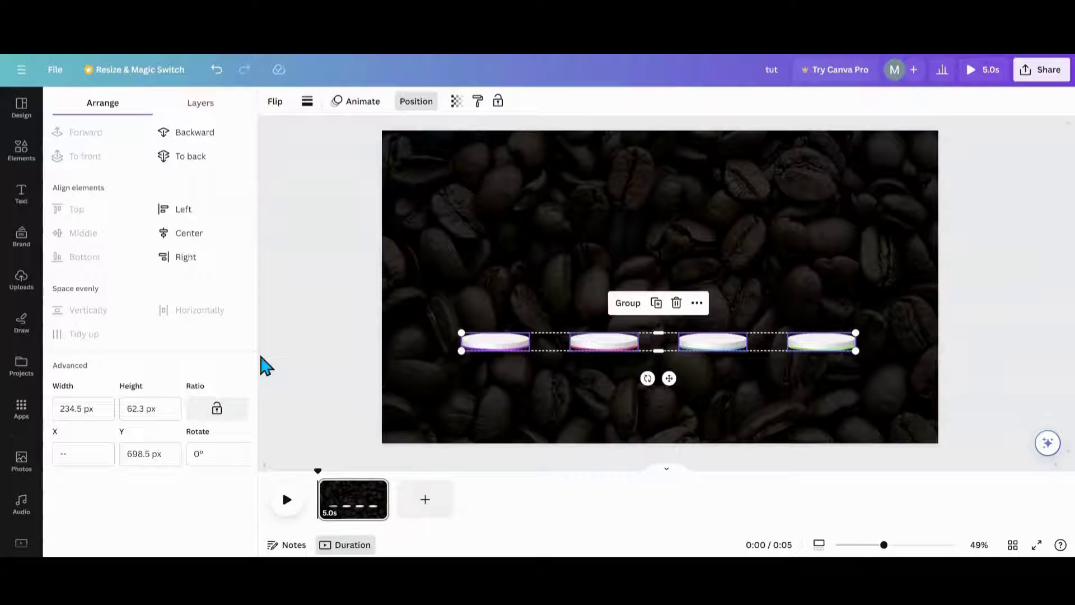
click(449, 397)
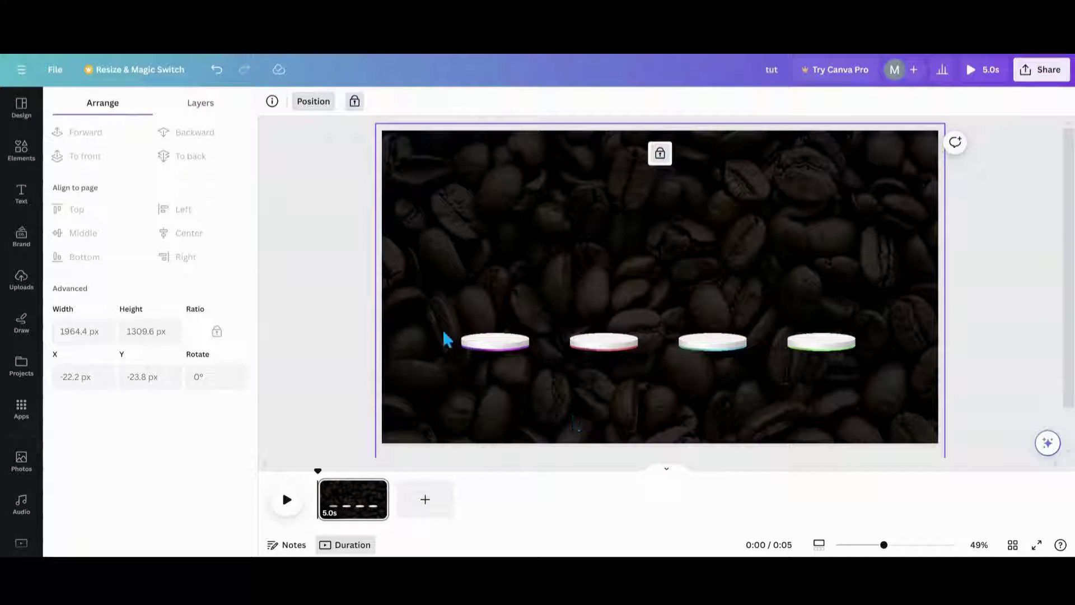
- Enlarge the four podiums together to about 251 px wide each and move the row down to about Y 785 px
drag(476, 351, 868, 387)
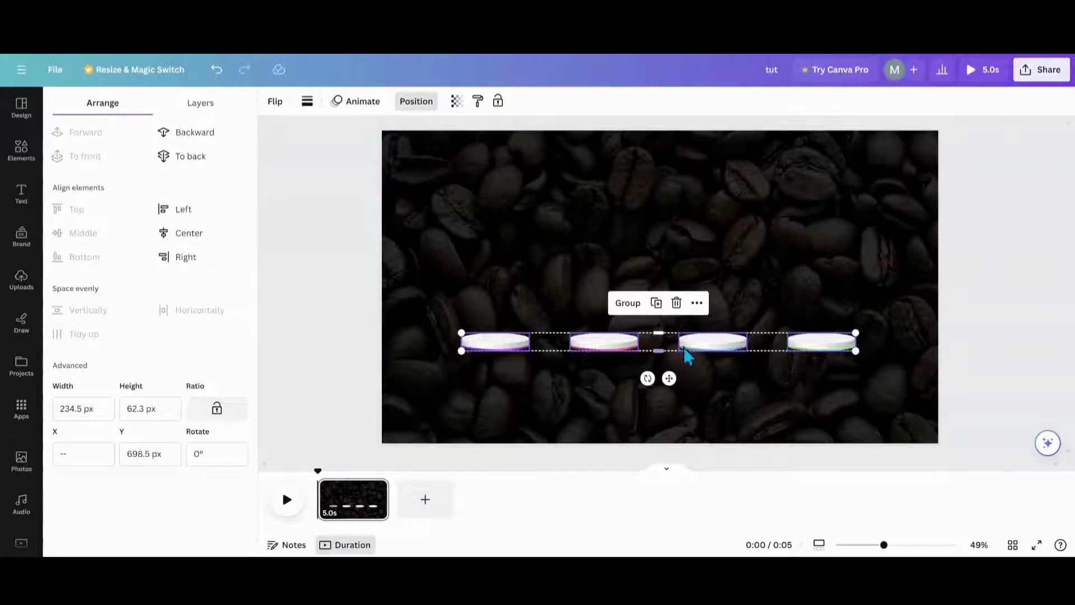
mouse_move(461, 329)
mouse_down()
mouse_move(435, 307)
mouse_move(453, 325)
mouse_up()
drag(853, 350, 874, 362)
mouse_move(774, 343)
mouse_down()
mouse_move(781, 353)
mouse_move(769, 353)
mouse_up()
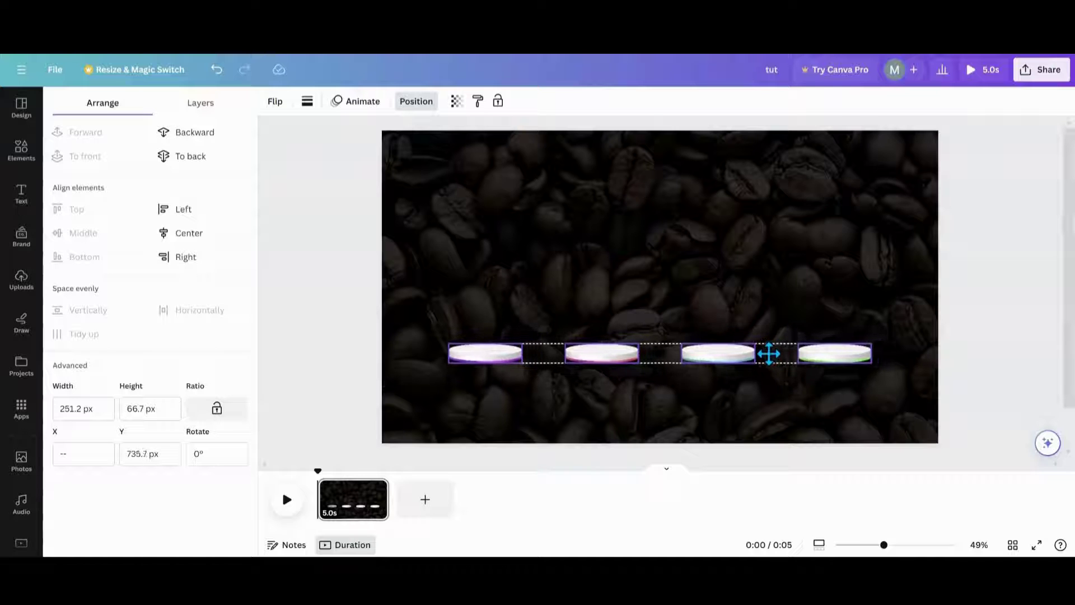
click(514, 320)
drag(435, 302, 857, 387)
drag(650, 355, 649, 366)
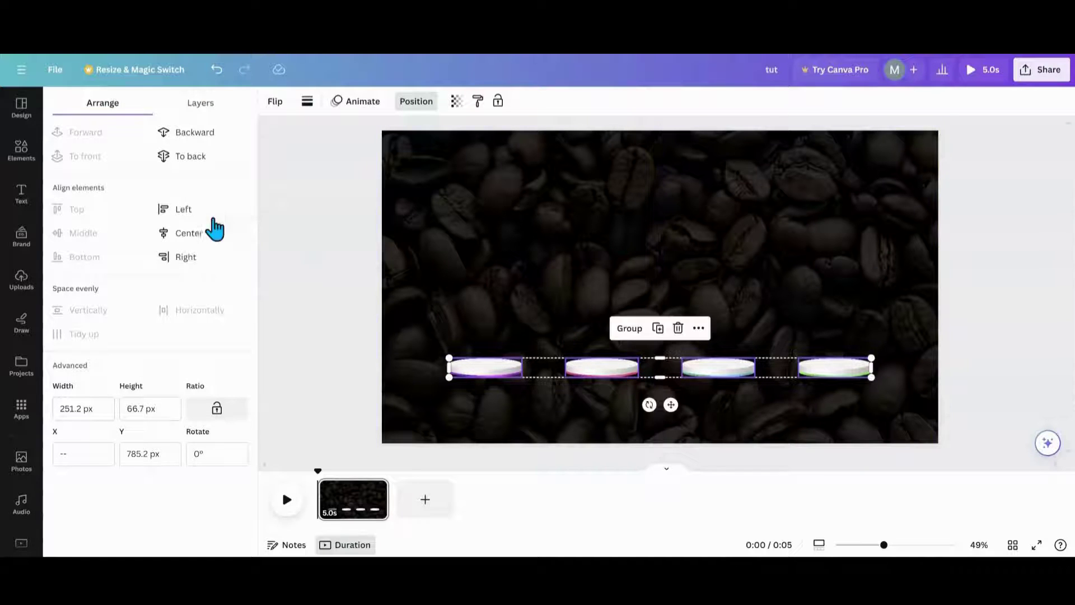
- Add a square shape, match it to the podium's width and place it as a column beneath the Amethyst podium
click(21, 162)
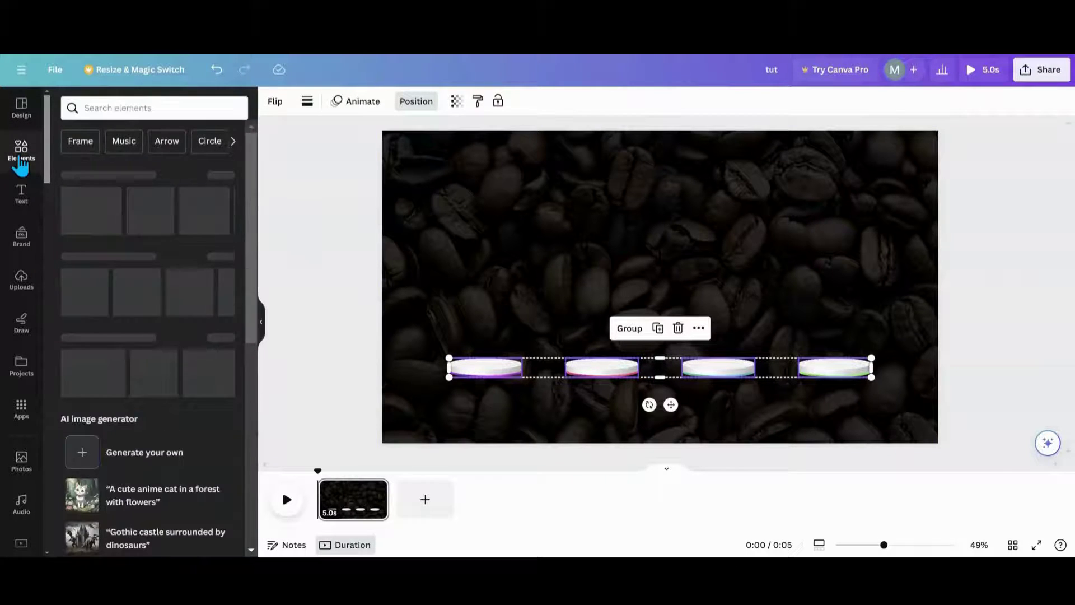
click(77, 286)
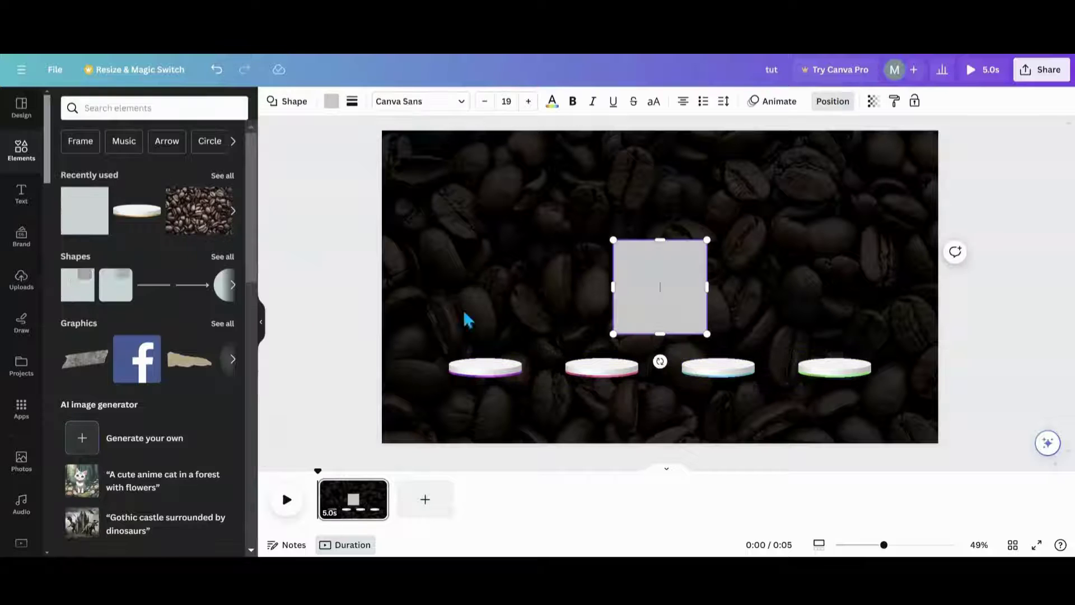
drag(663, 291, 523, 420)
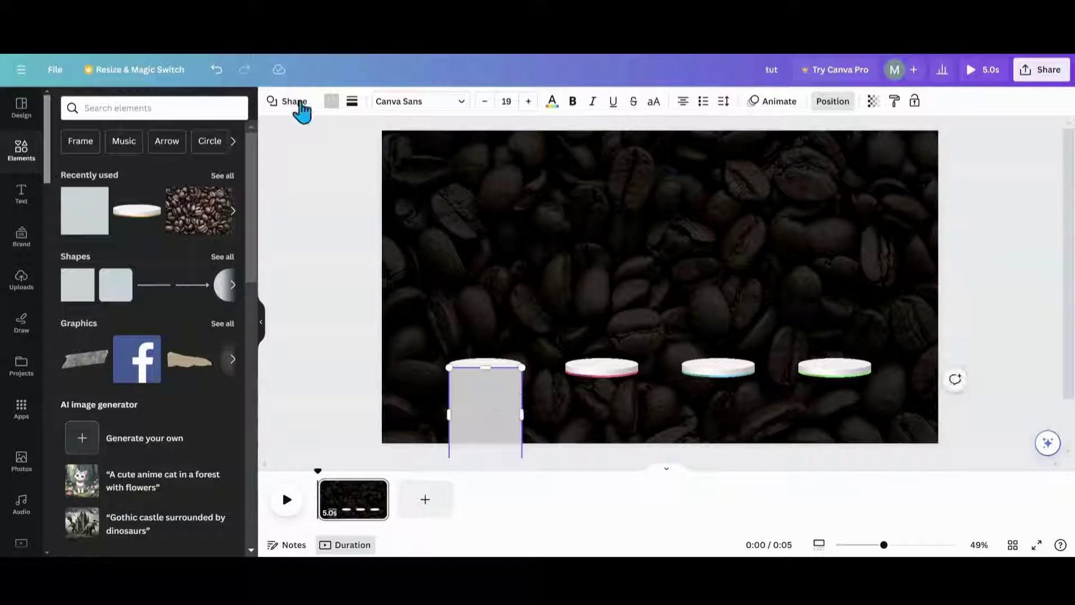
- Fill the column with the default grey-to-white gradient
click(332, 102)
scroll(120, 328, down, 4)
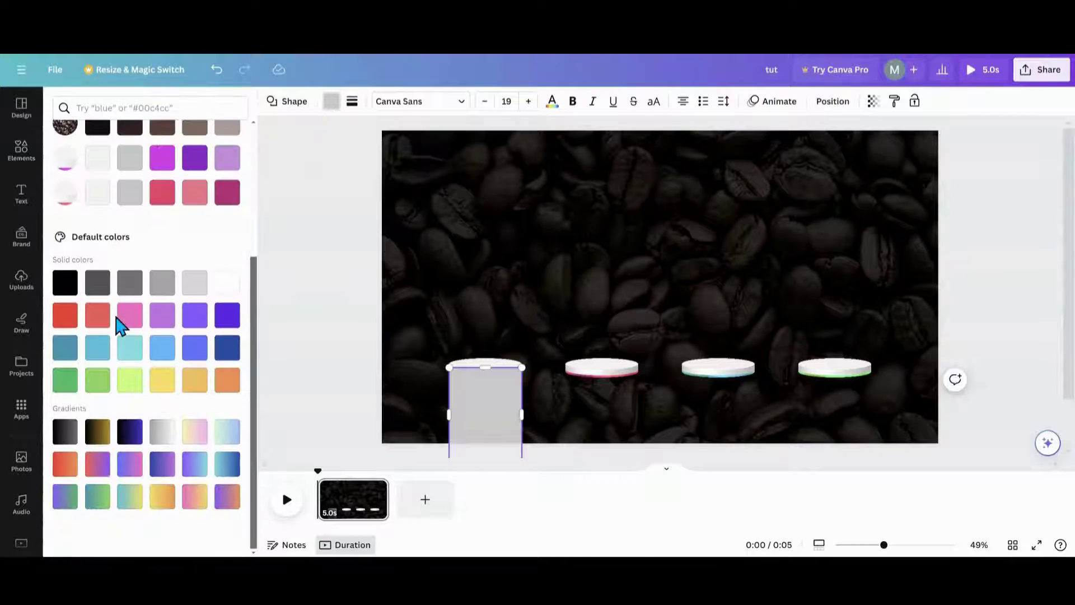
click(162, 432)
scroll(127, 390, up, 4)
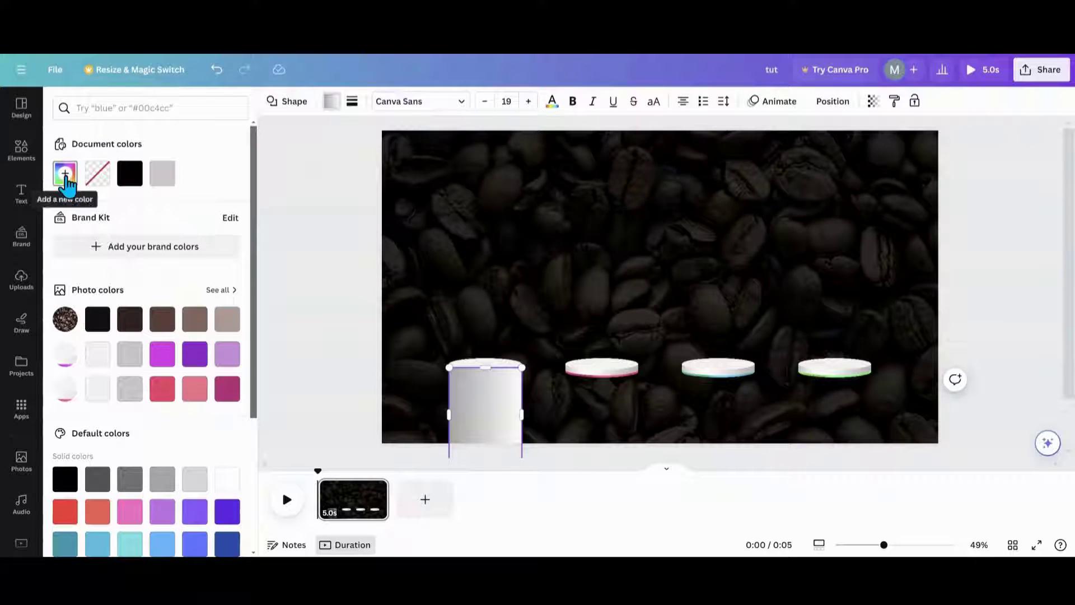
- Add #A6A6A6 as the third colour of the column's gradient and run the linear gradient horizontally across the column
click(64, 173)
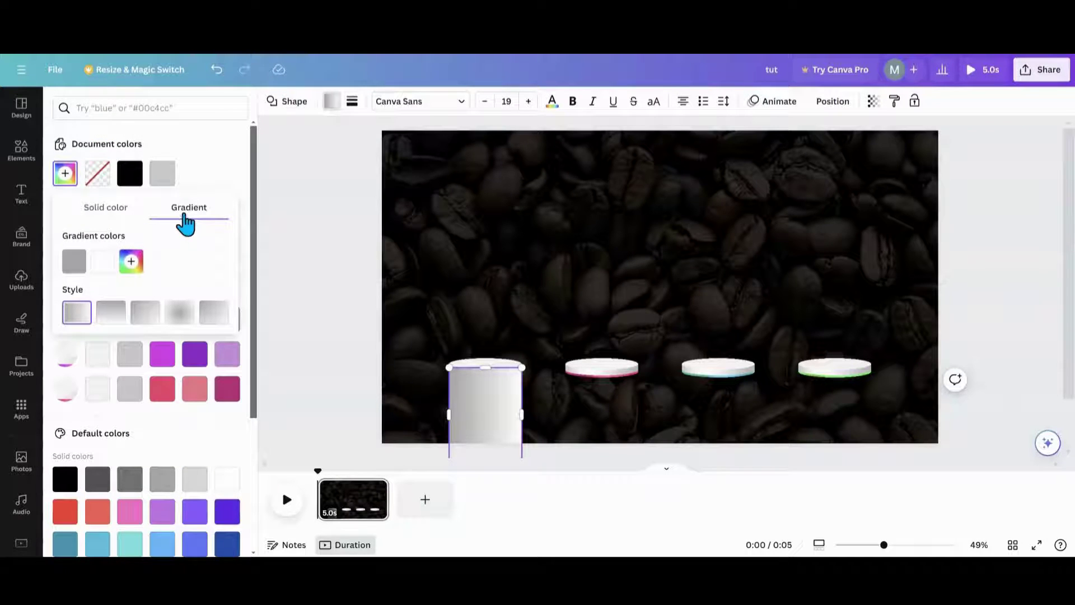
click(108, 324)
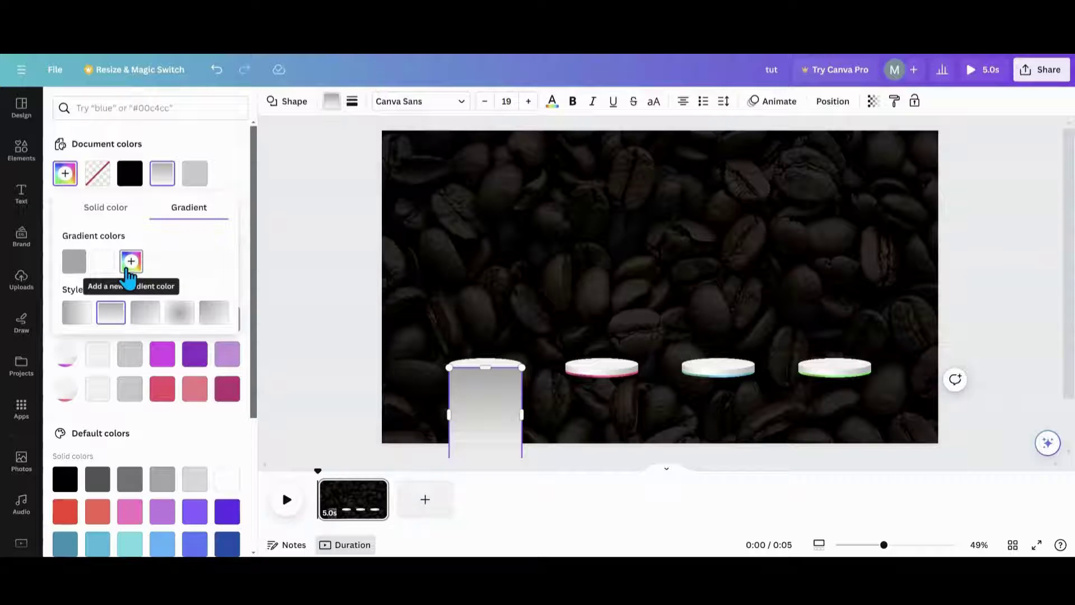
click(131, 262)
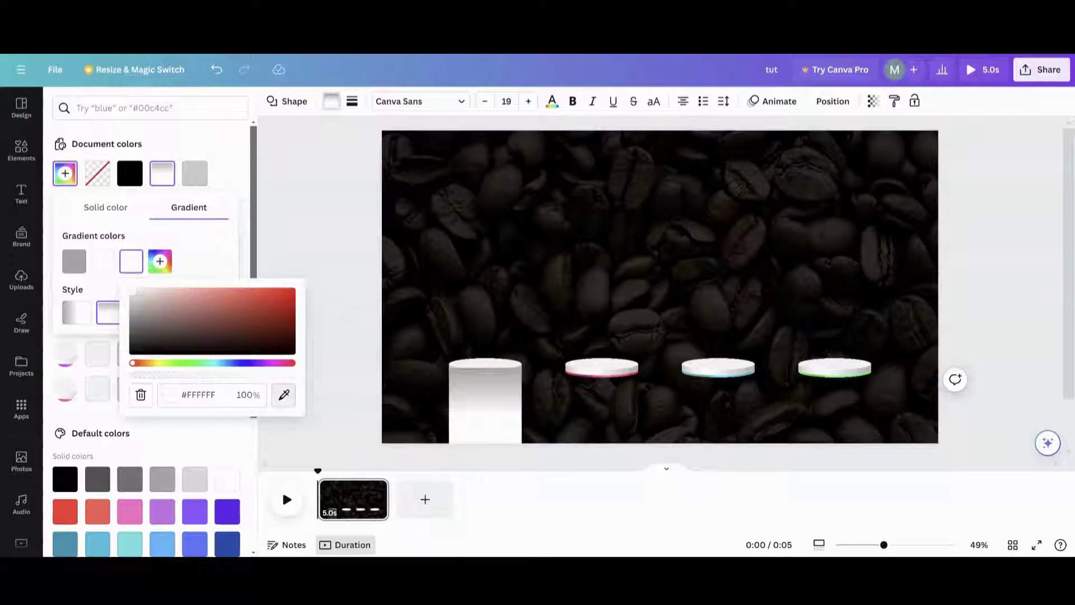
click(69, 263)
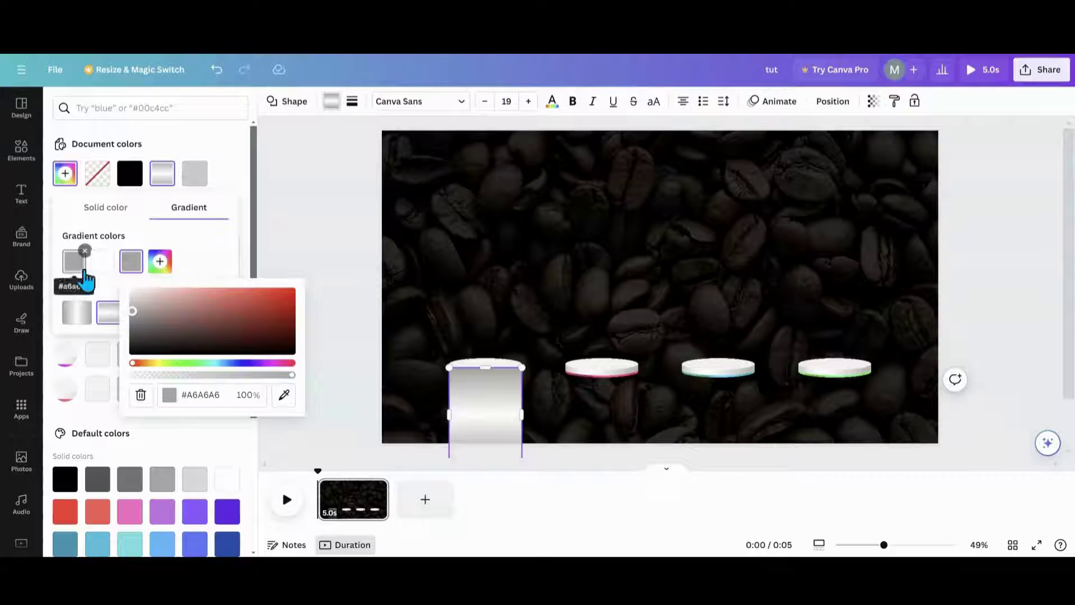
click(79, 318)
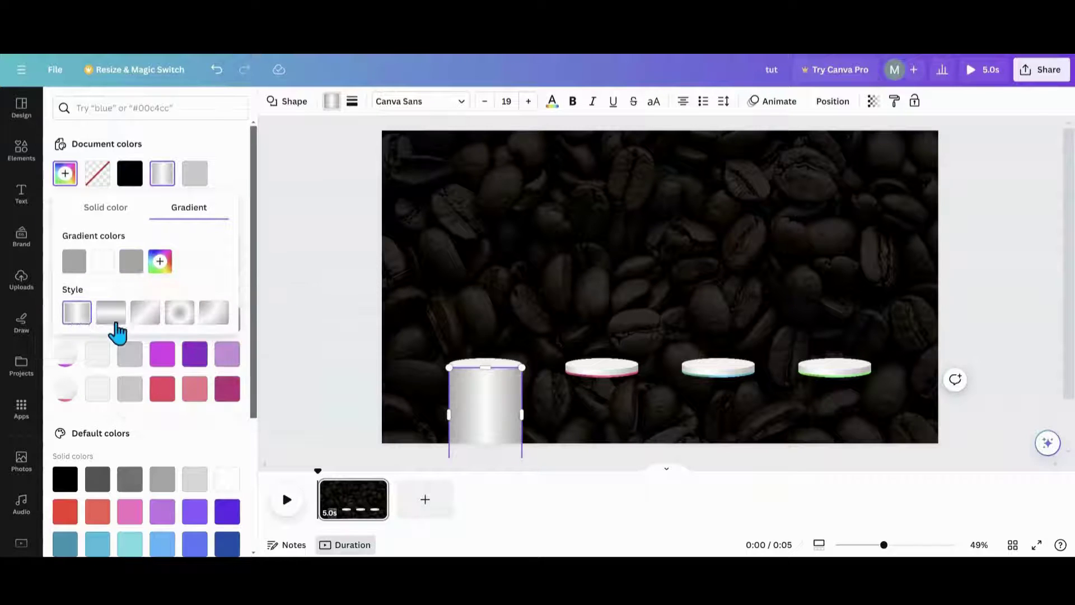
click(474, 419)
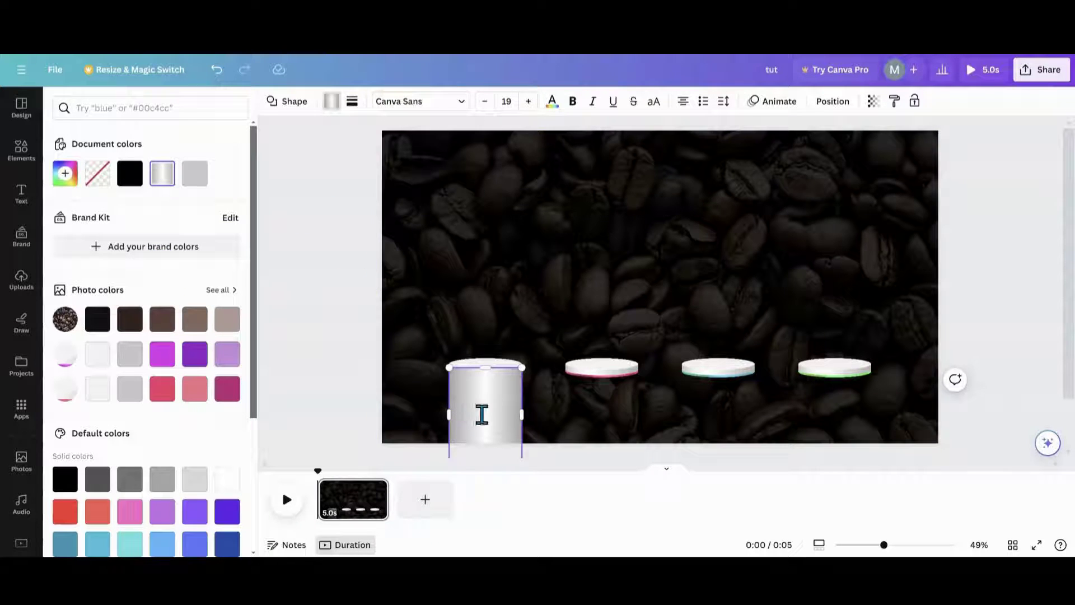
click(429, 409)
- Duplicate the gradient column three times and place the copies beneath the Sangria, Marine and Parakeet podiums
click(473, 413)
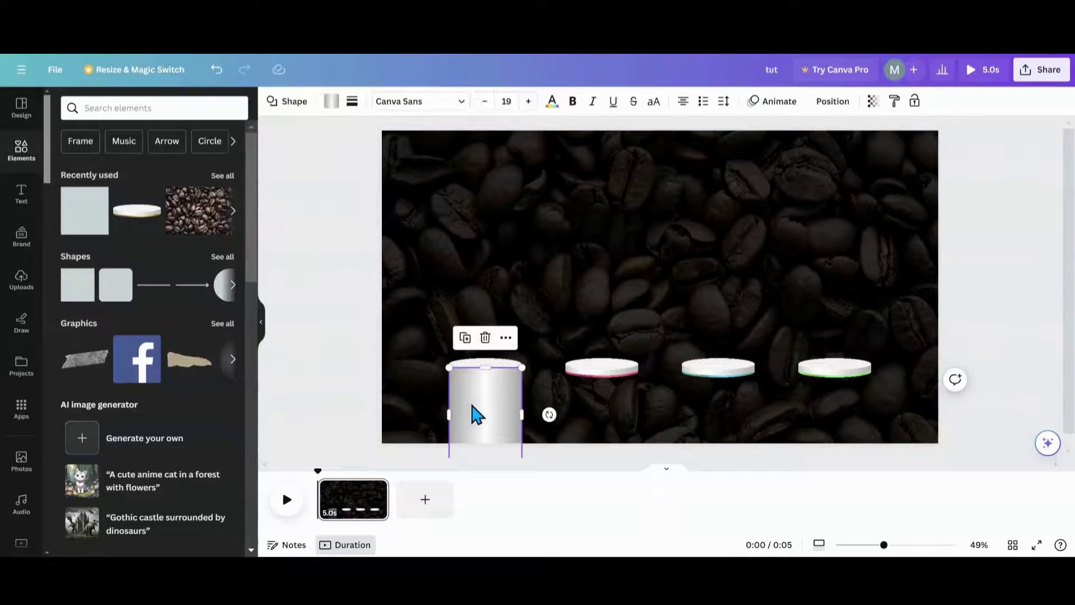
click(465, 338)
drag(478, 379, 599, 401)
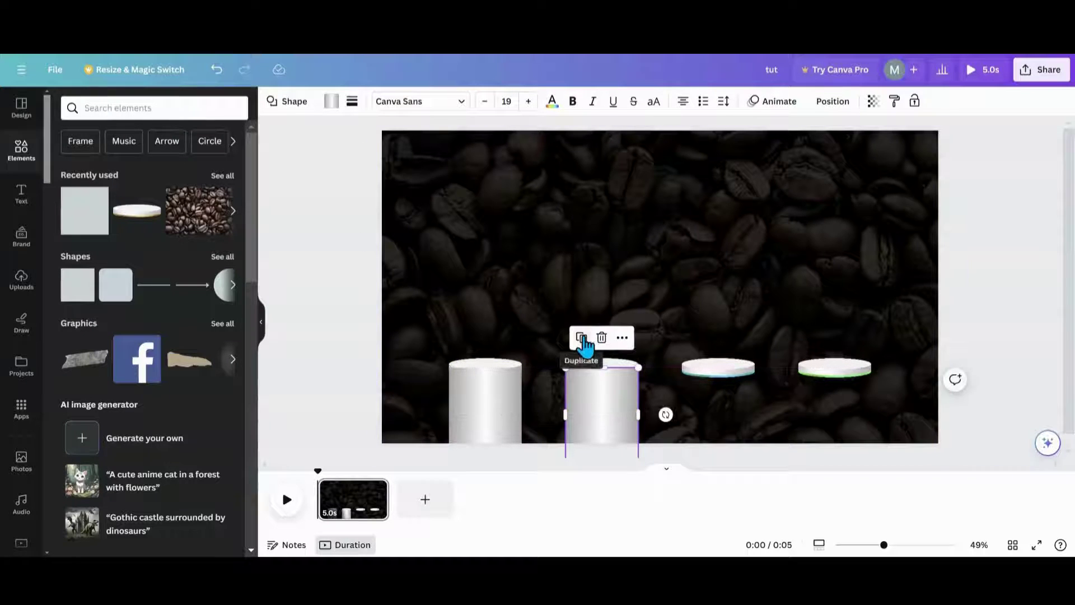
click(582, 337)
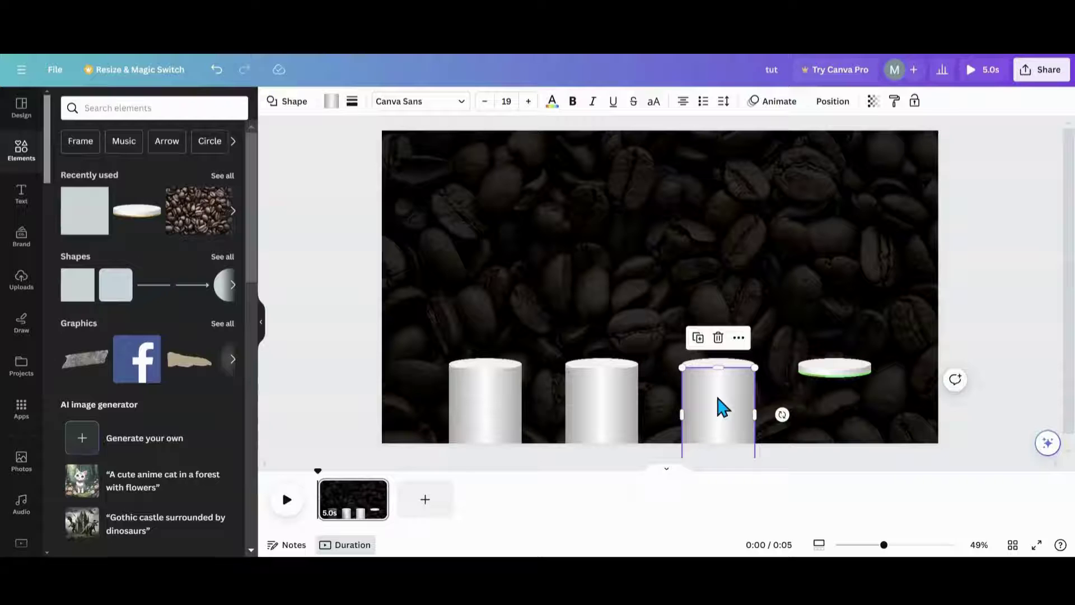
click(697, 337)
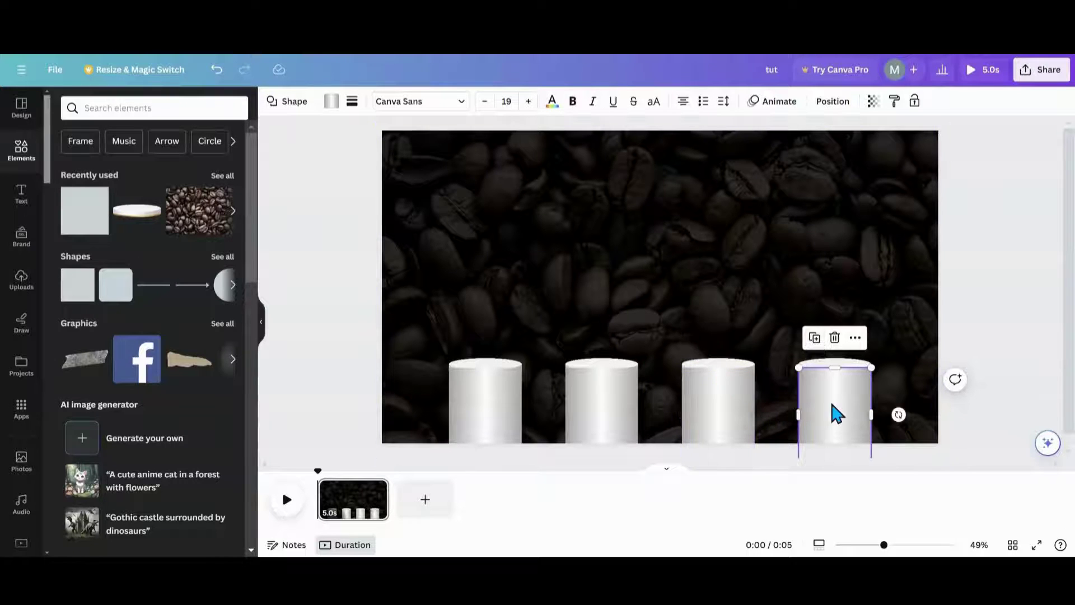
click(790, 409)
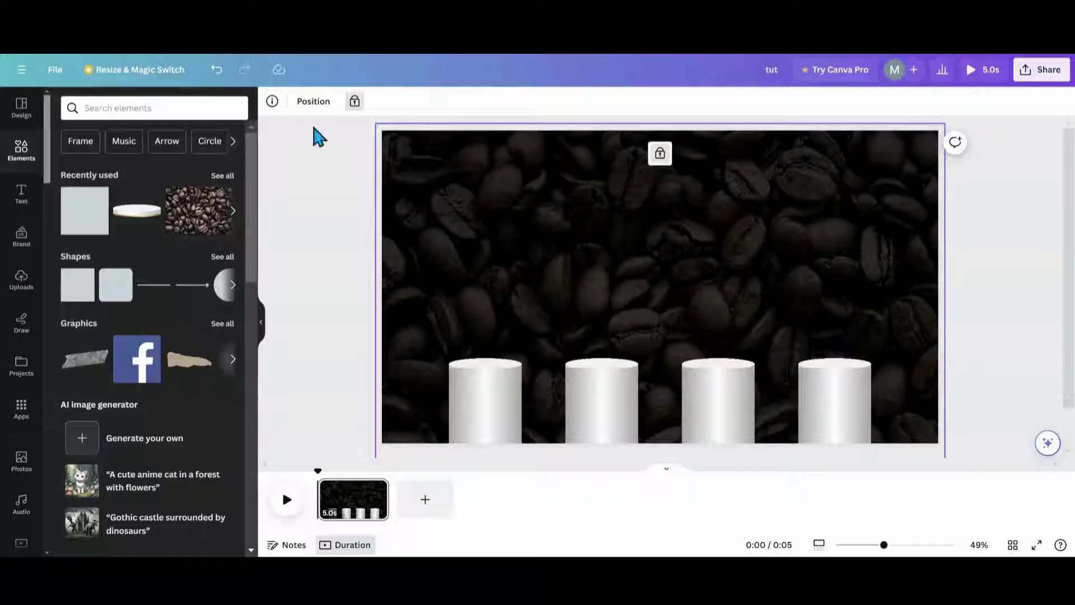
- Move the four gradient columns below the four podiums in the layer order, keeping them above the coffee beans image
click(312, 102)
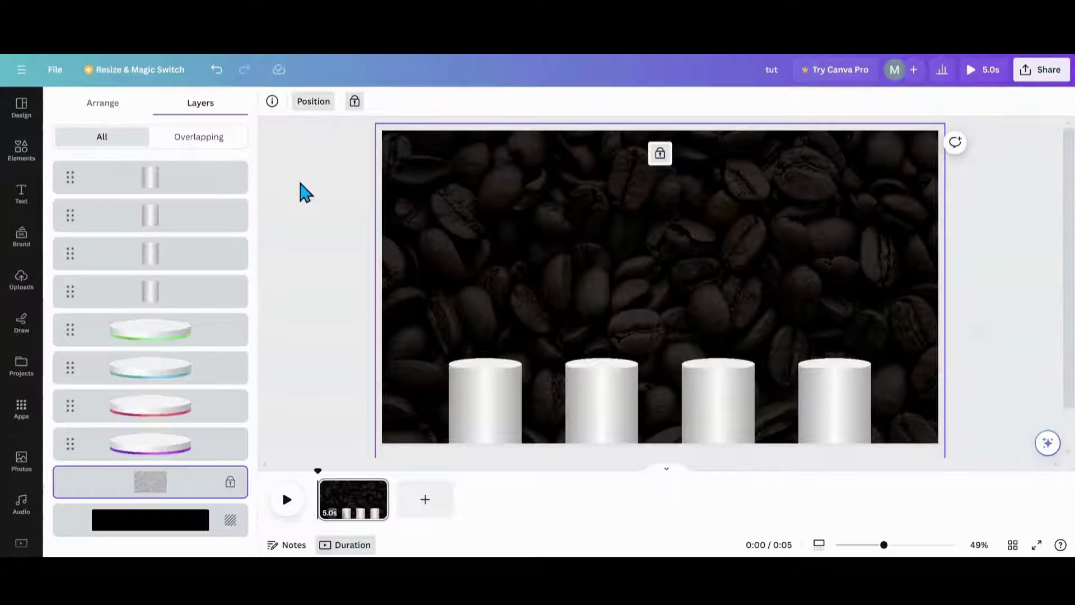
click(206, 185)
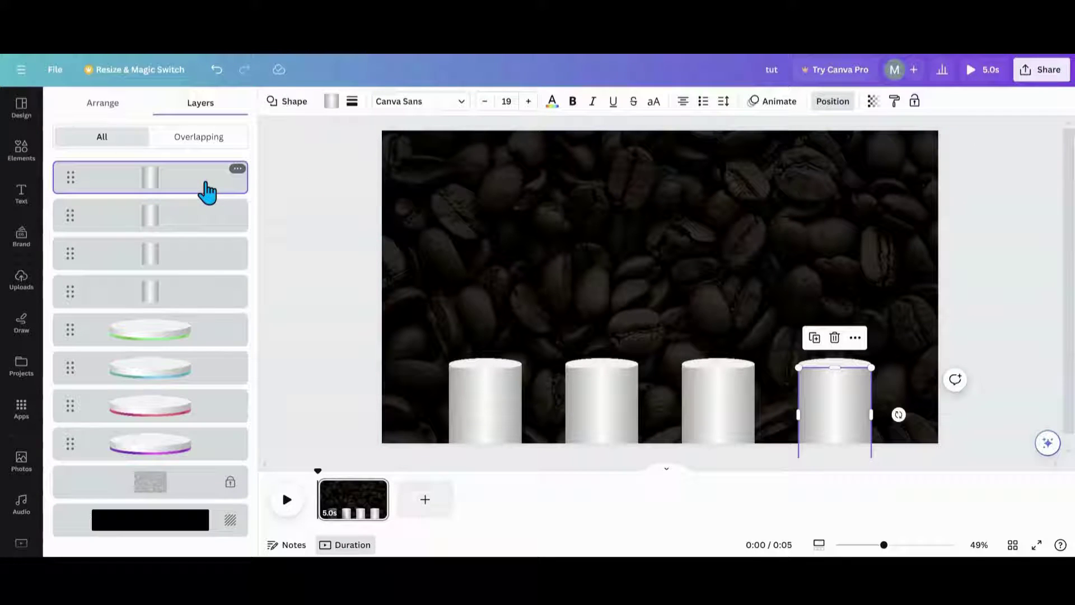
shift+click(179, 291)
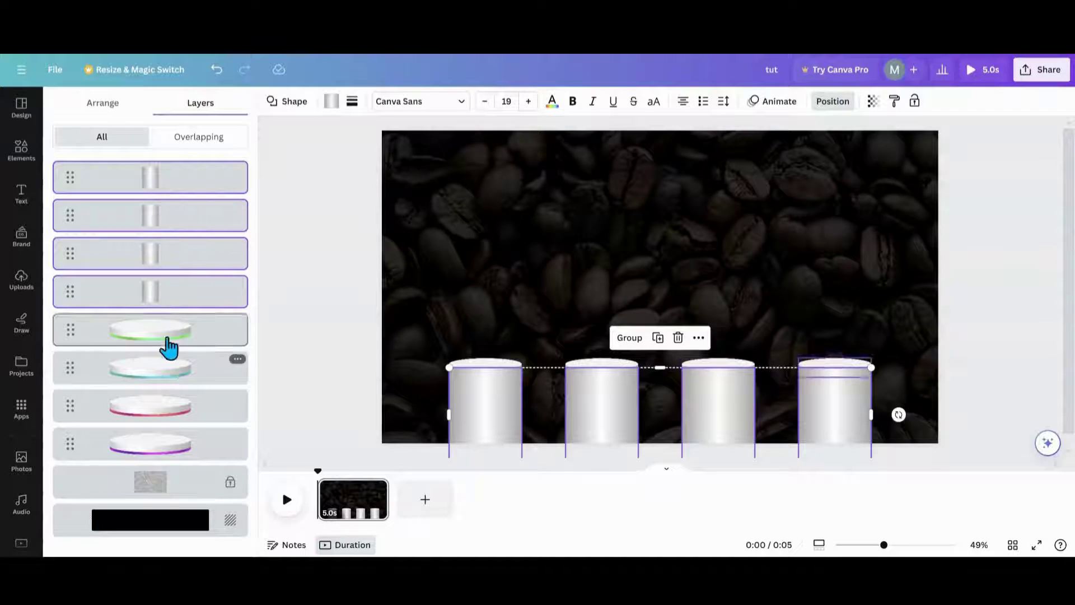
drag(166, 221, 163, 459)
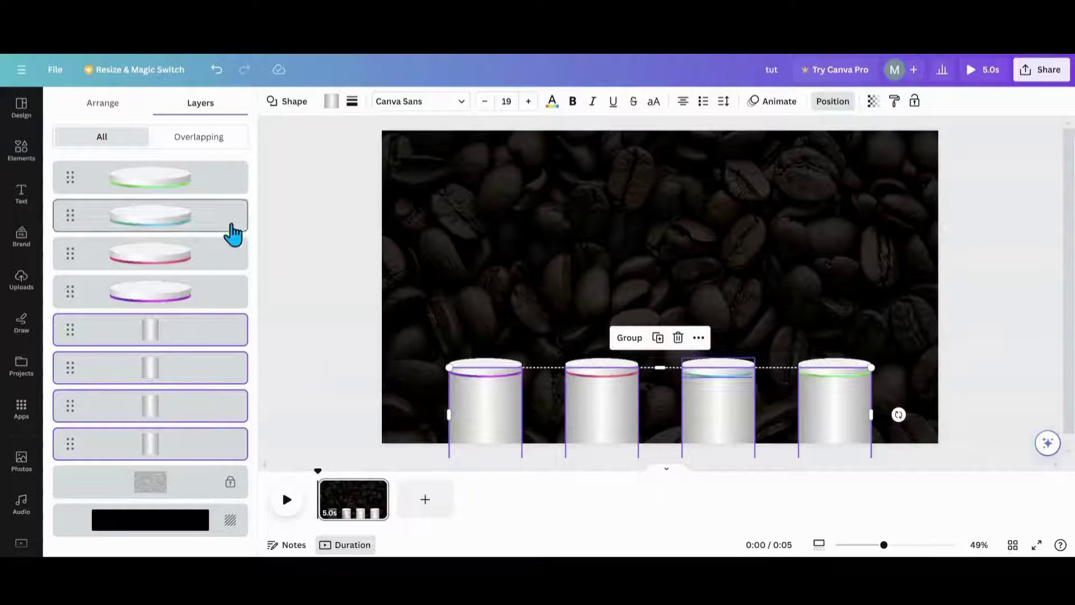
- Group all four podiums with their four columns and shift the group slightly right and down
click(194, 179)
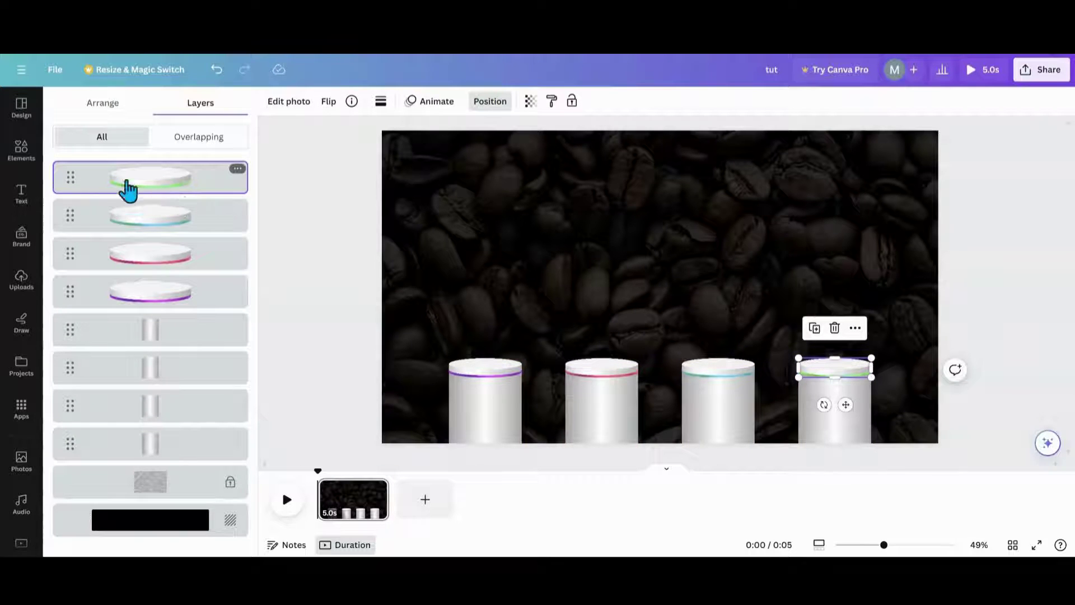
shift+click(185, 448)
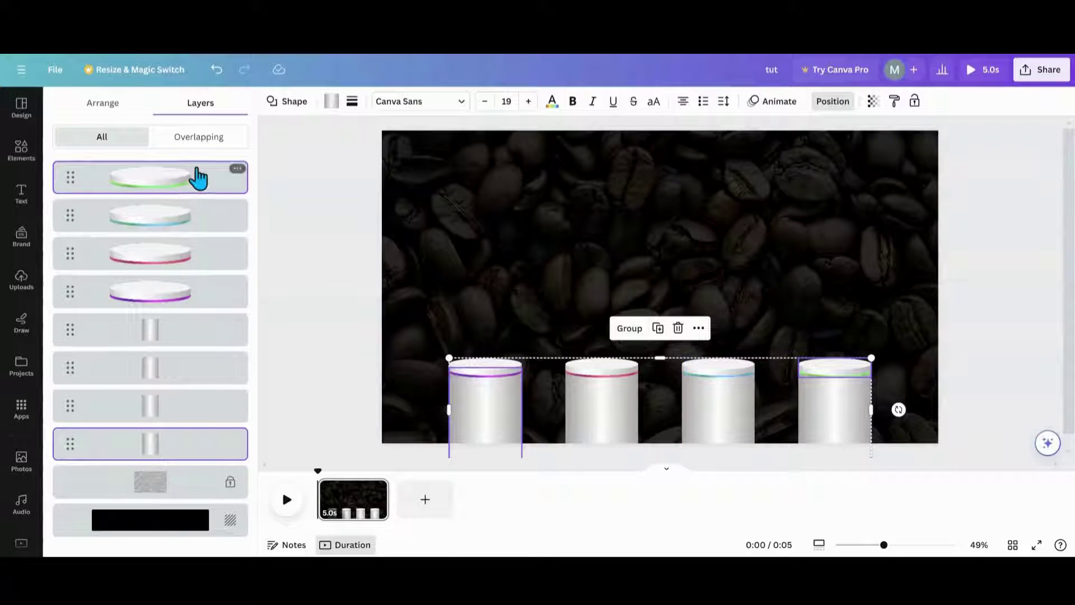
click(186, 194)
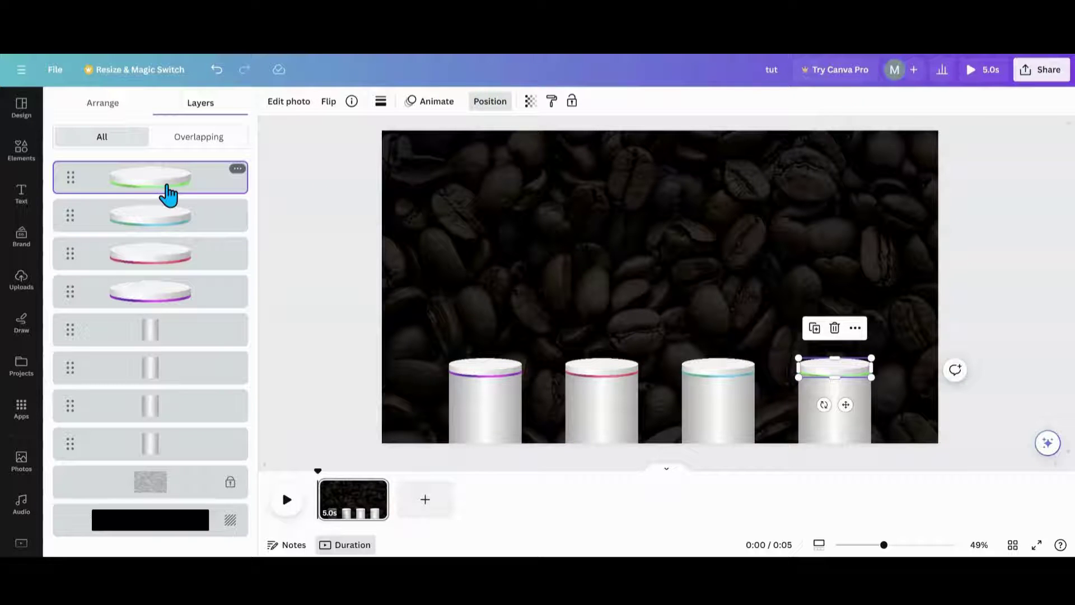
shift+click(168, 458)
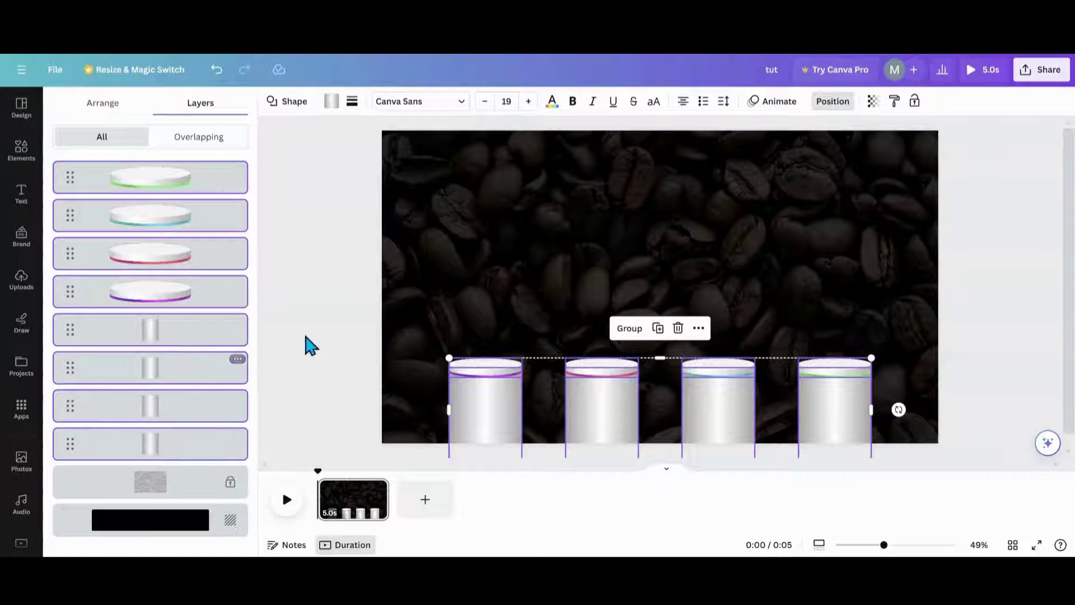
click(630, 330)
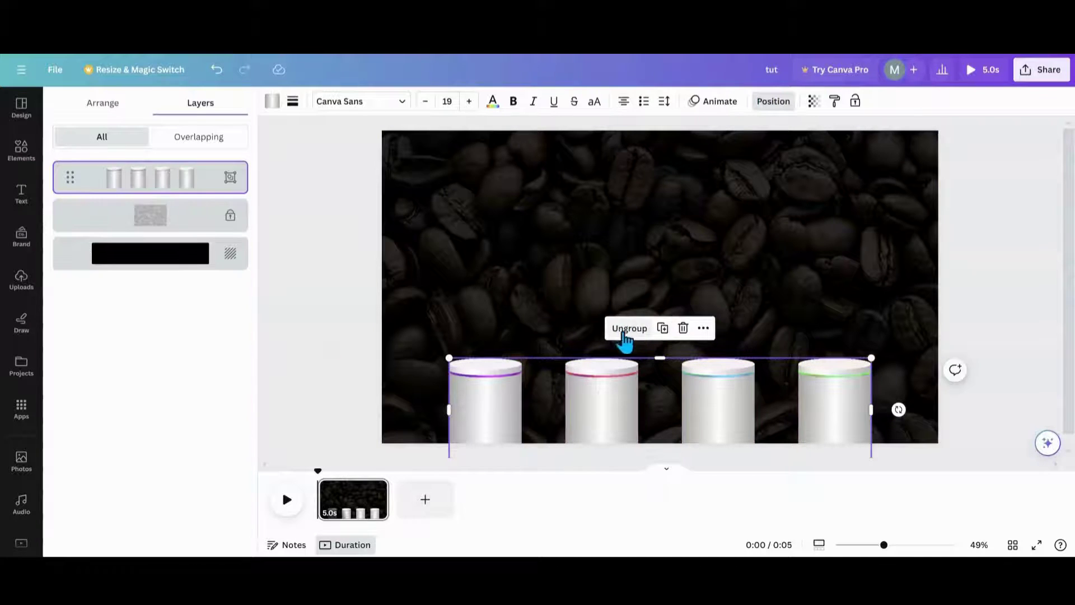
drag(641, 408, 646, 411)
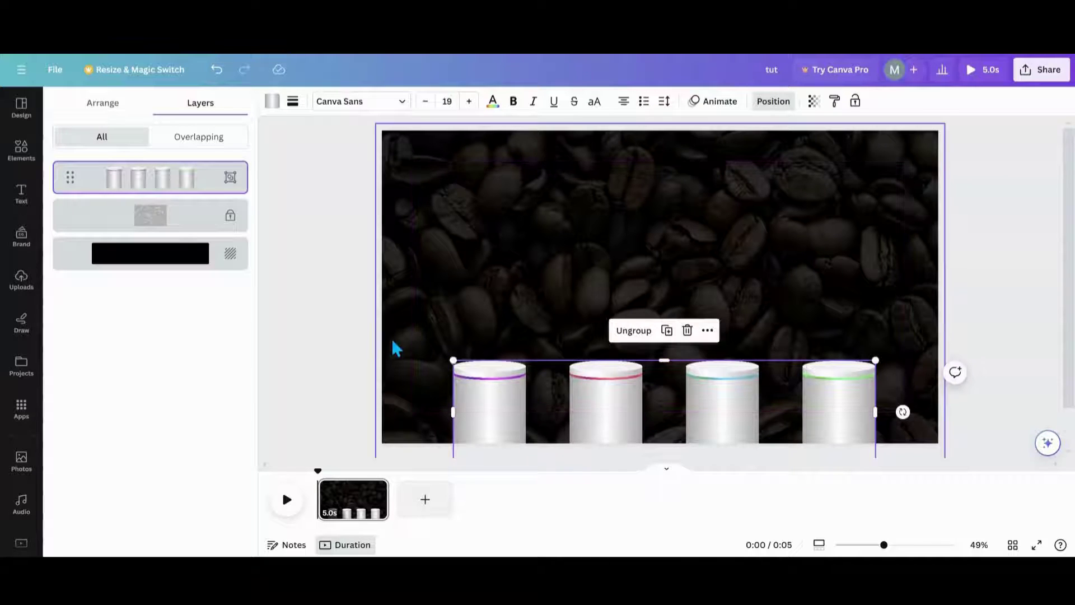
click(403, 385)
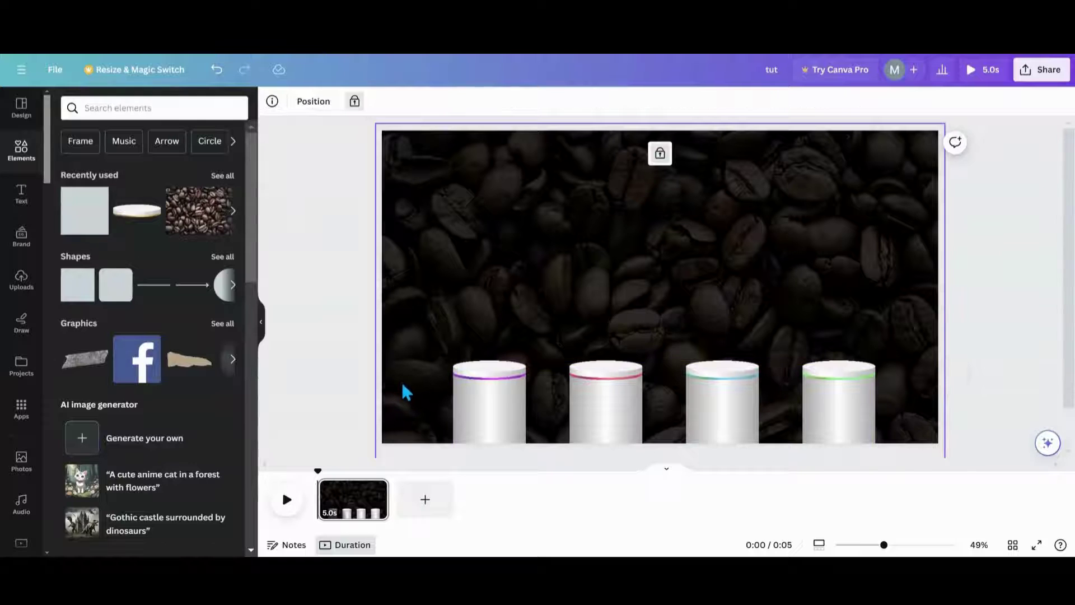
- Add the recently used lipsticks photo to the page and crop it to the orange-red lipstick with its cap
click(214, 178)
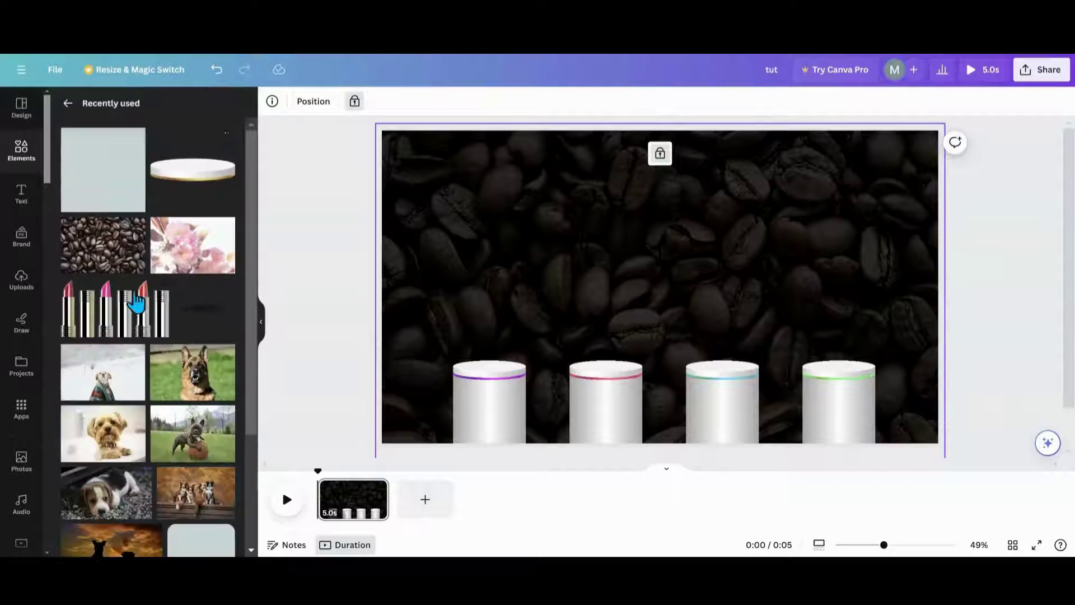
click(114, 341)
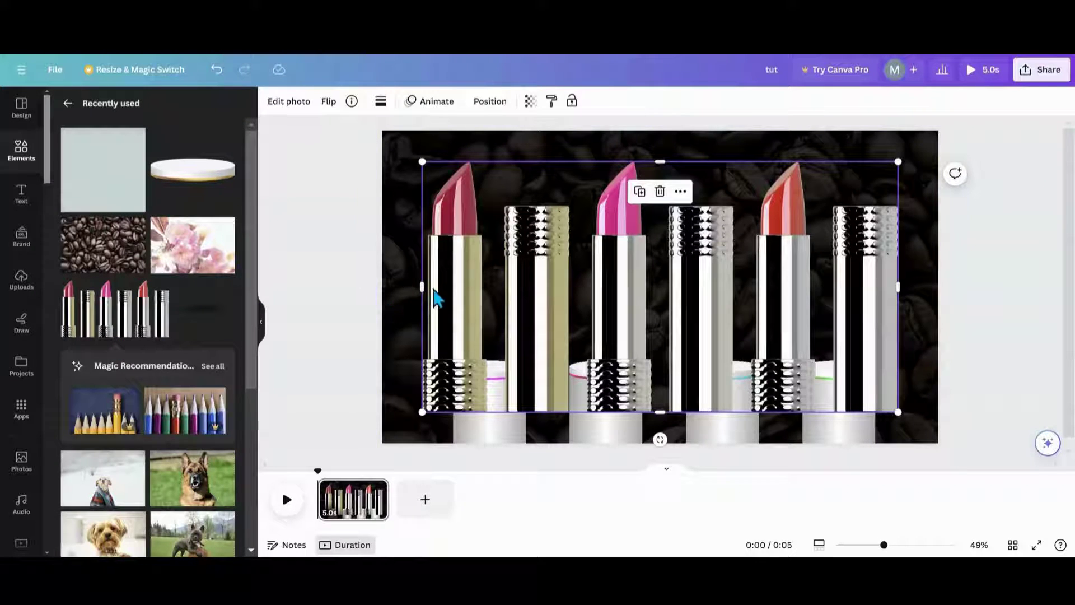
drag(424, 285, 567, 304)
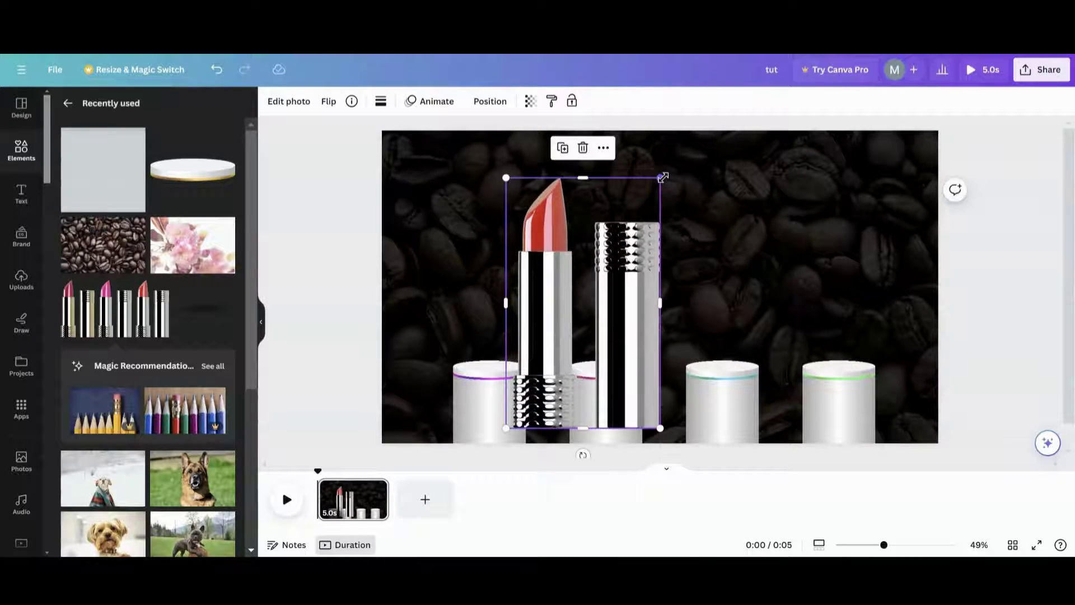
- Shrink the cropped lipstick photo to fit within the purple podium's width and stand it on top of that podium
drag(664, 177, 574, 318)
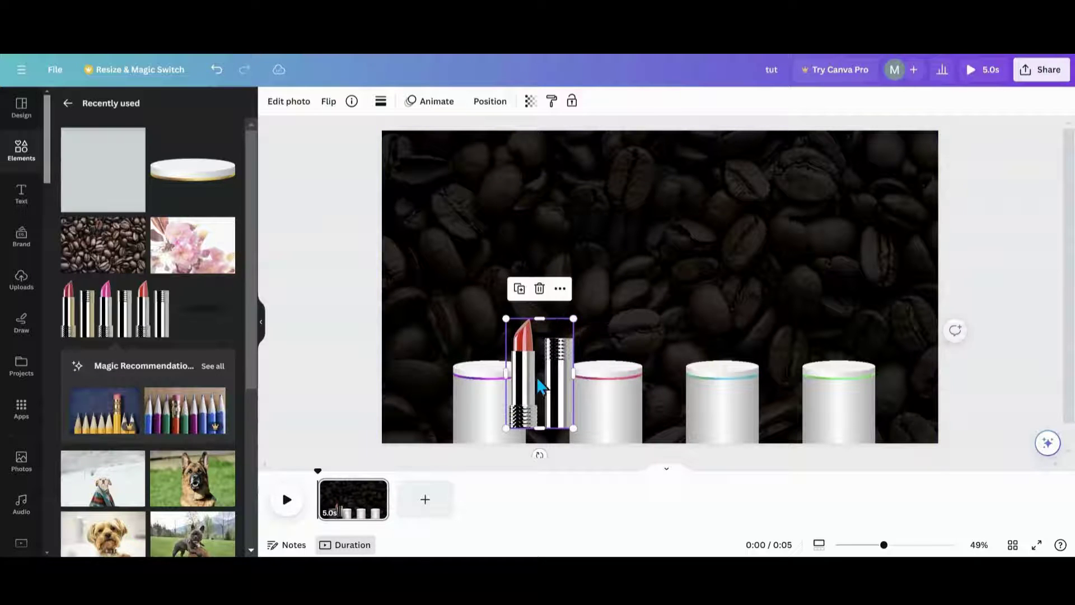
drag(539, 384, 494, 324)
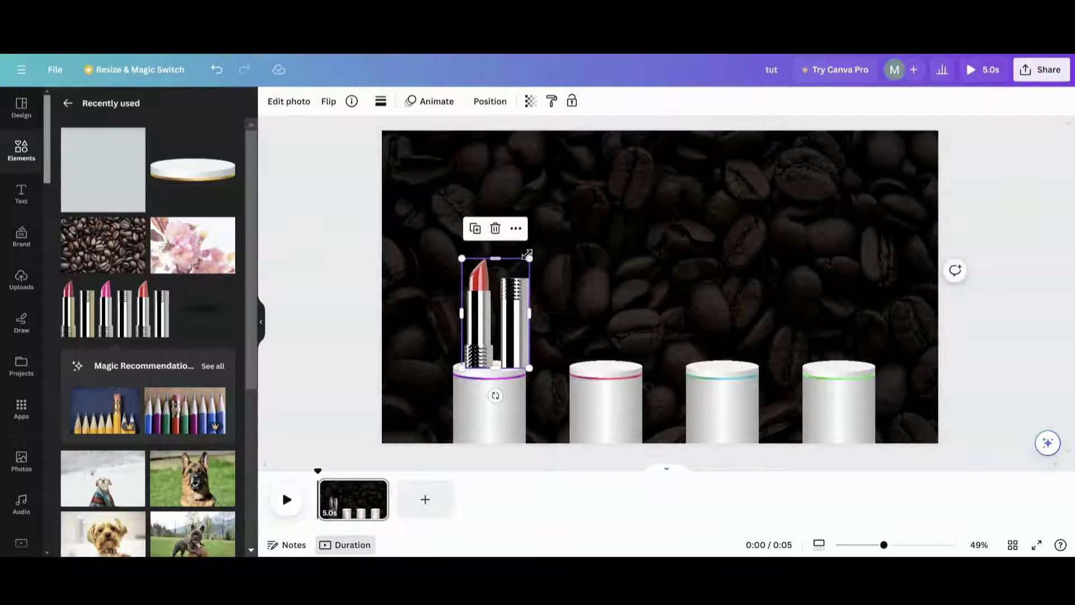
drag(528, 259, 518, 275)
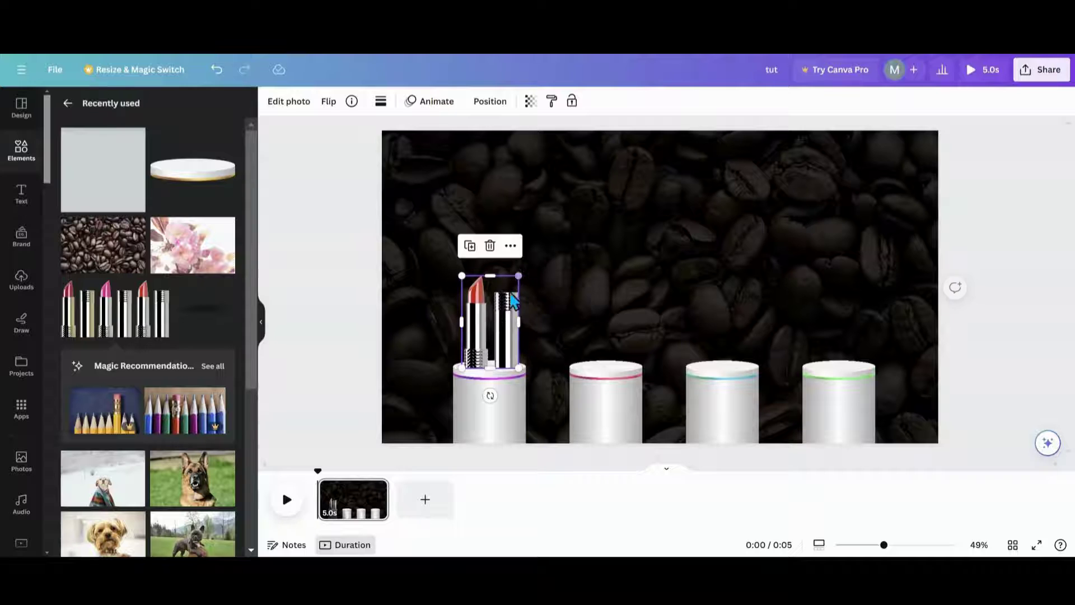
drag(502, 324, 494, 315)
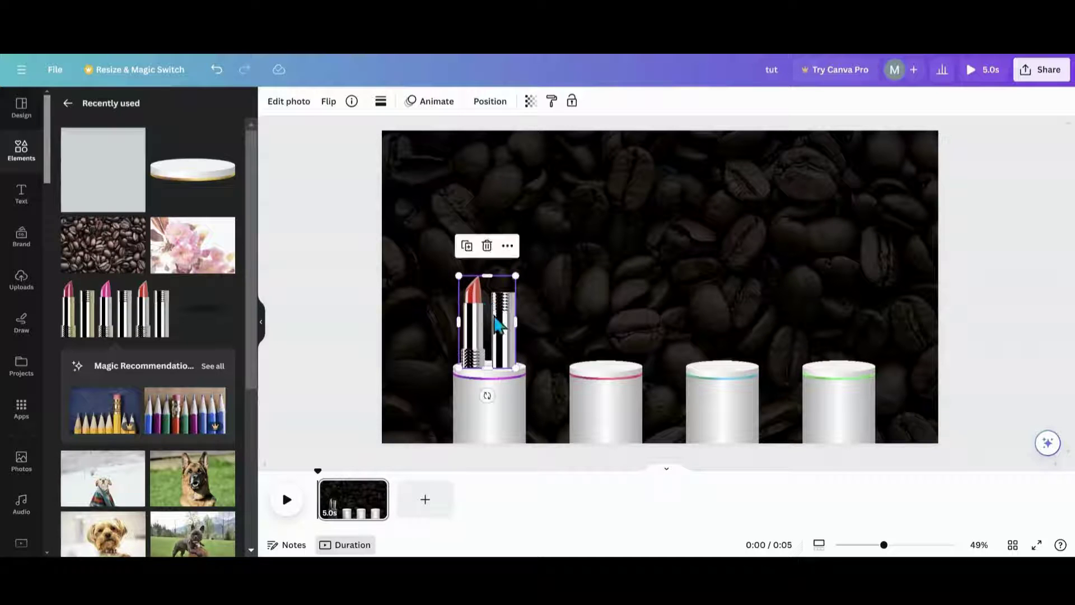
click(287, 115)
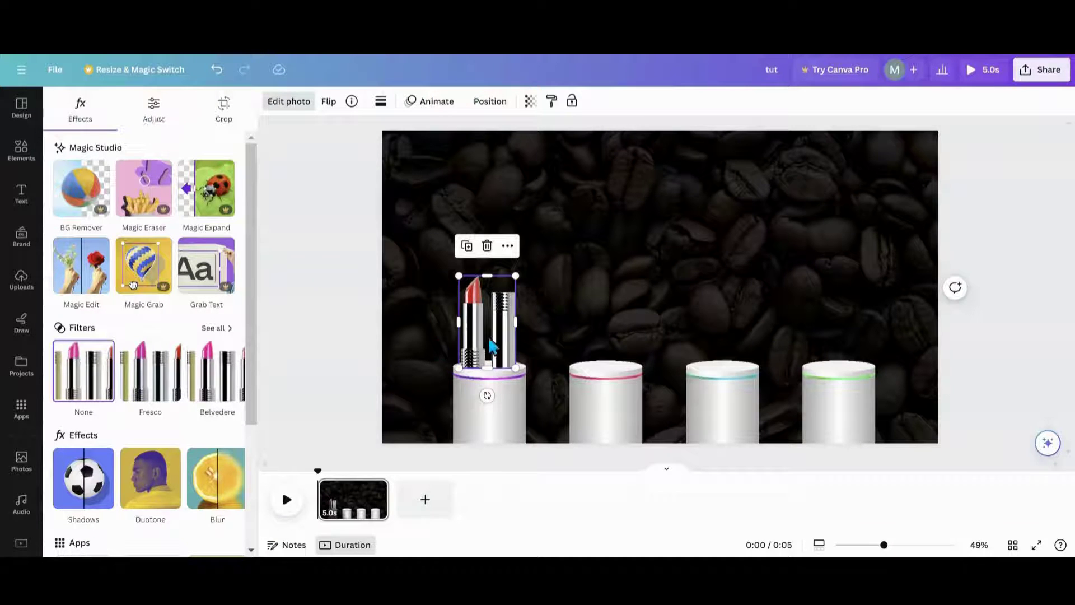
drag(515, 273, 513, 281)
drag(495, 338, 499, 339)
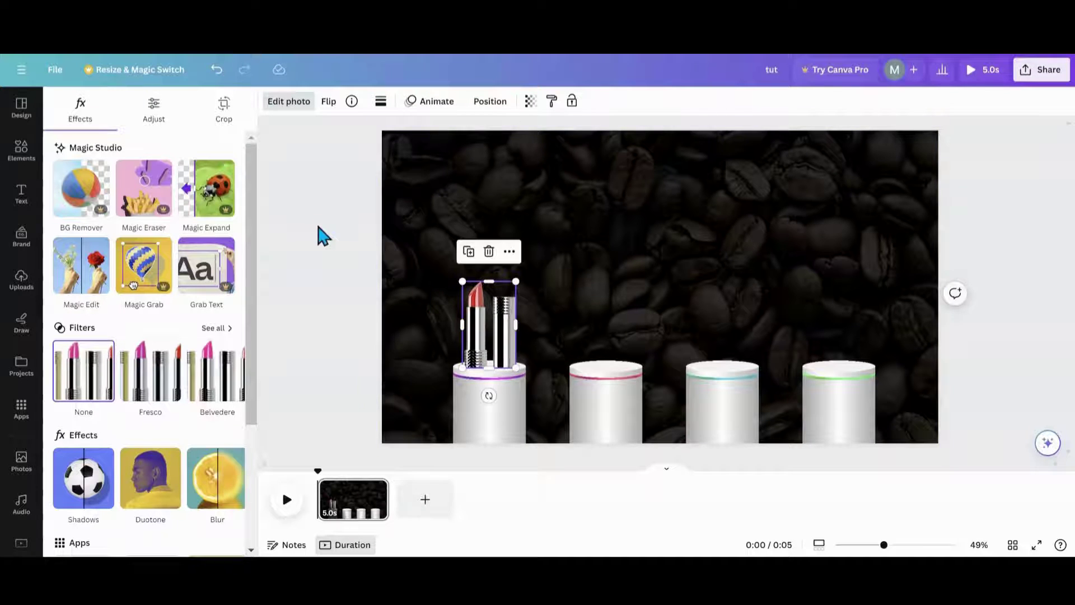
- Adjust the lipstick photo's magenta-red colour by setting its Hue to -33 for a purple tip
click(151, 115)
scroll(99, 393, down, 4)
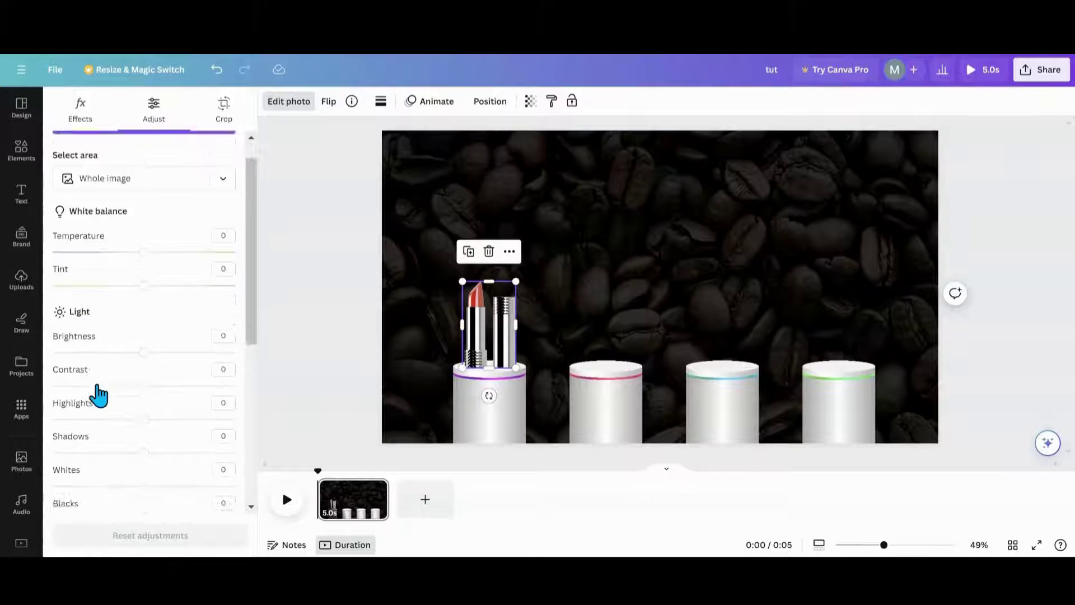
click(126, 479)
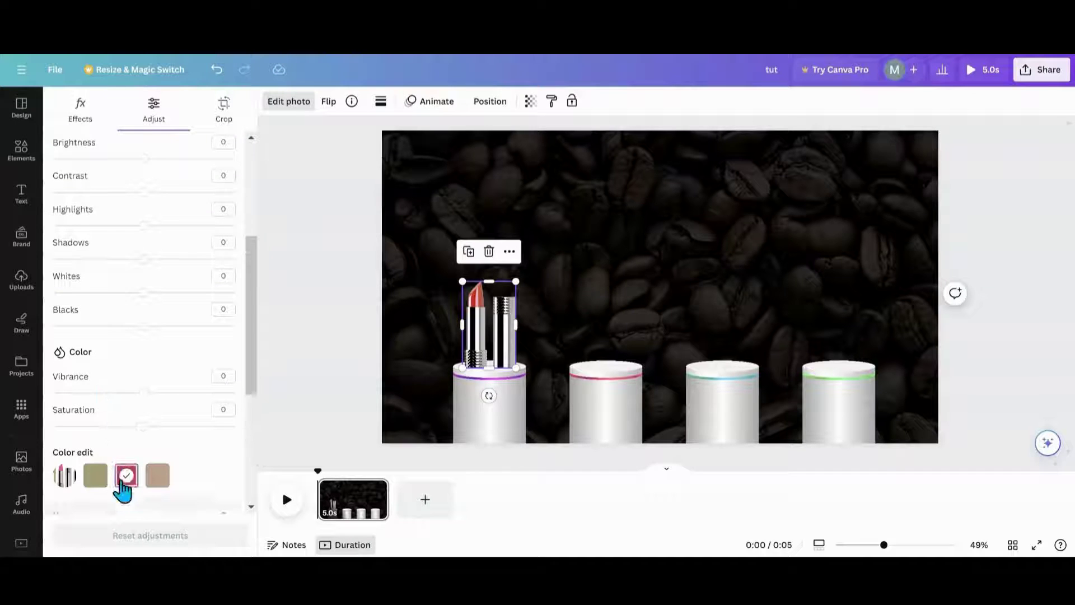
scroll(118, 482, down, 4)
drag(142, 318, 126, 318)
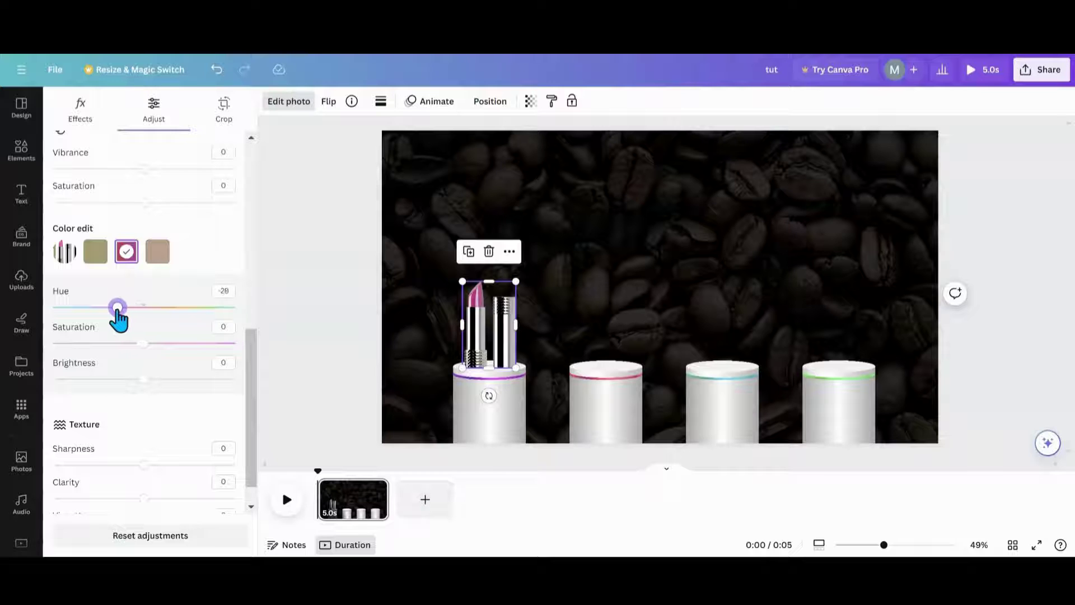
- Duplicate the purple lipstick onto the red podium and set the copy's Hue to 0
click(469, 252)
drag(500, 336, 609, 325)
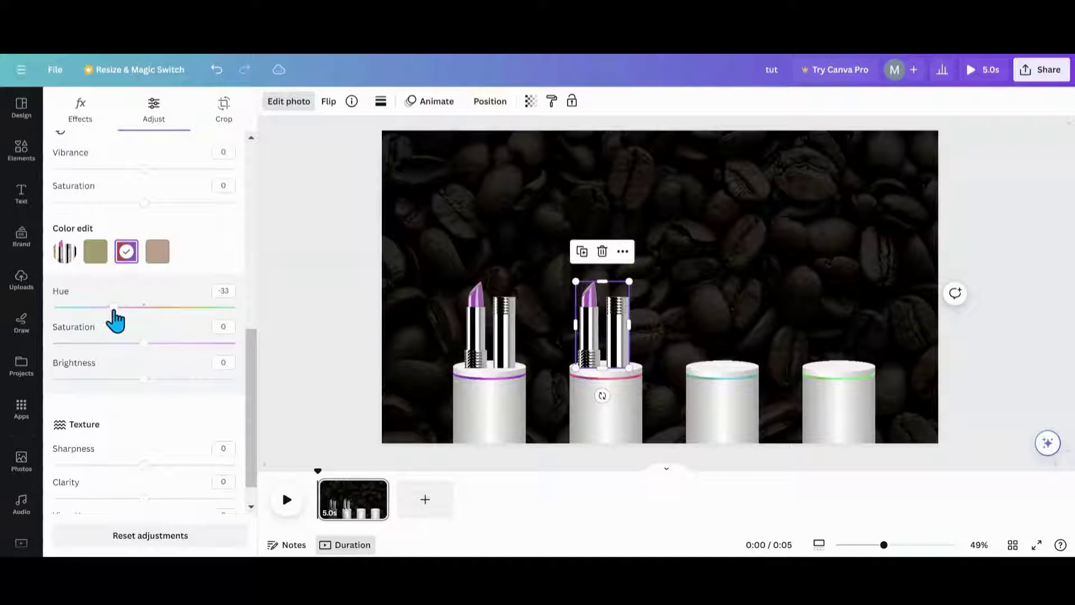
drag(115, 308, 143, 308)
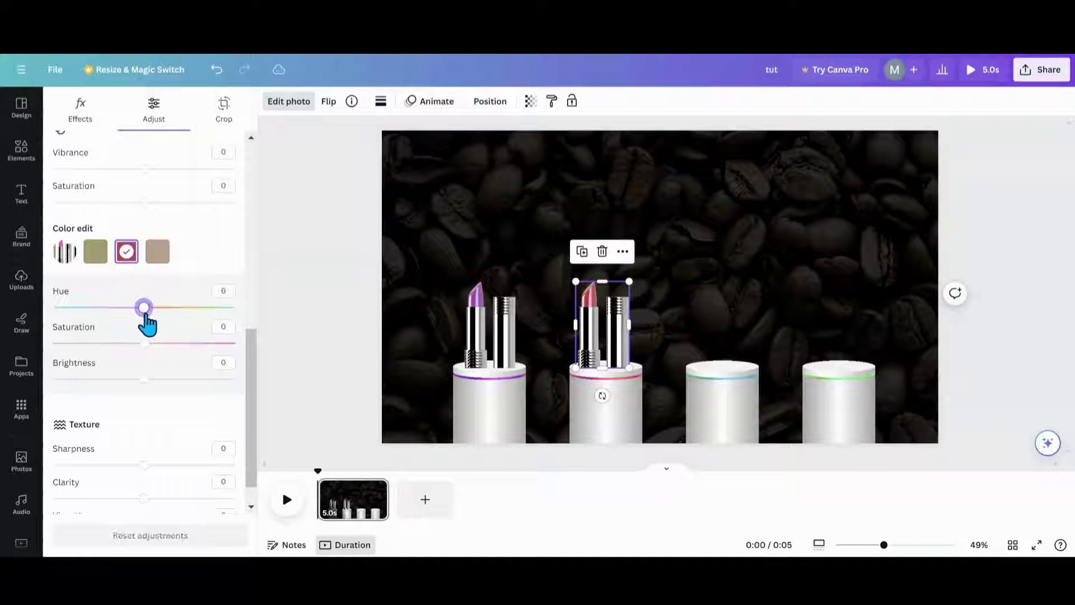
drag(600, 338, 588, 291)
- Duplicate the lipstick onto the blue and green podiums, setting the Hue to -94 for blue and 74 for green
click(584, 253)
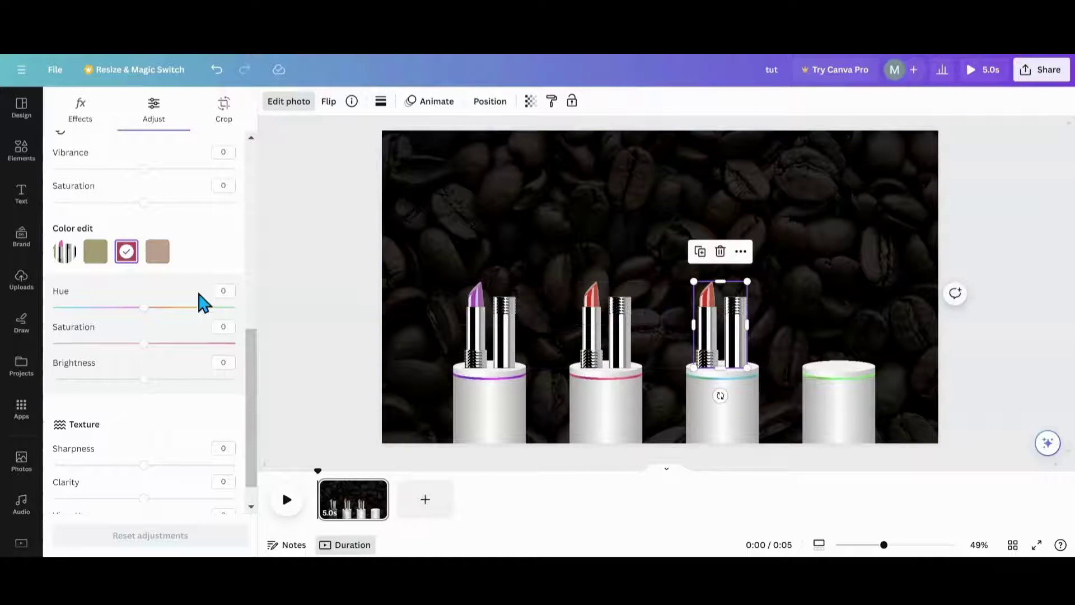
drag(145, 309, 60, 311)
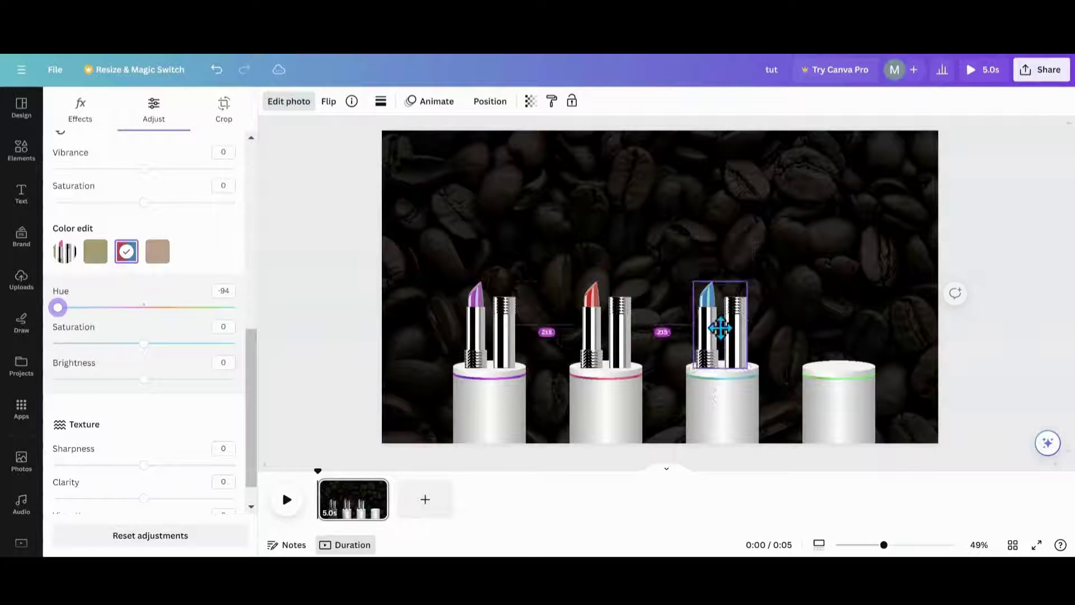
click(700, 251)
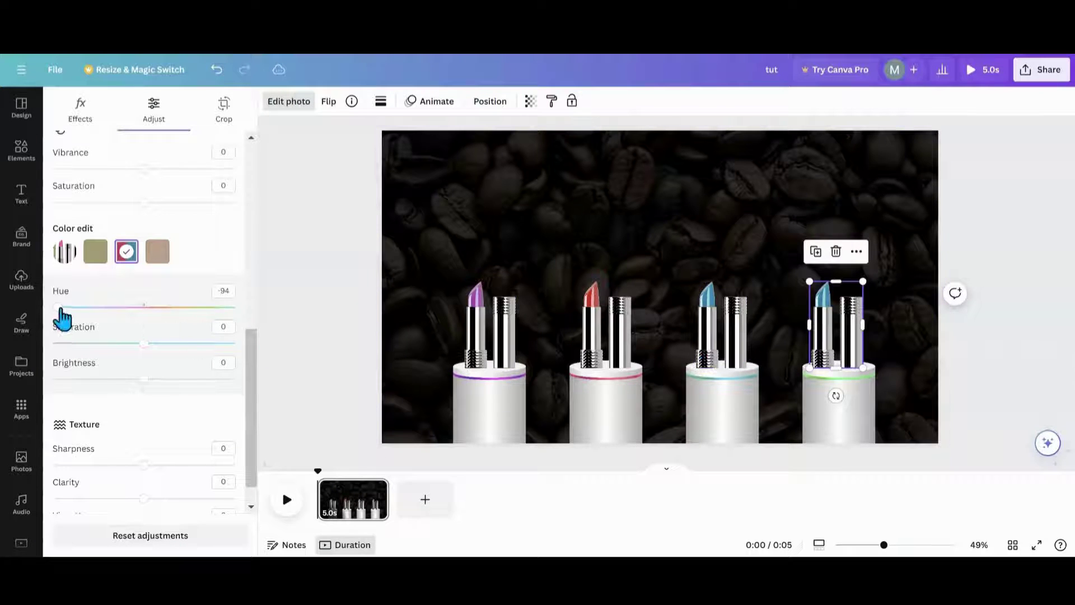
drag(61, 309, 215, 319)
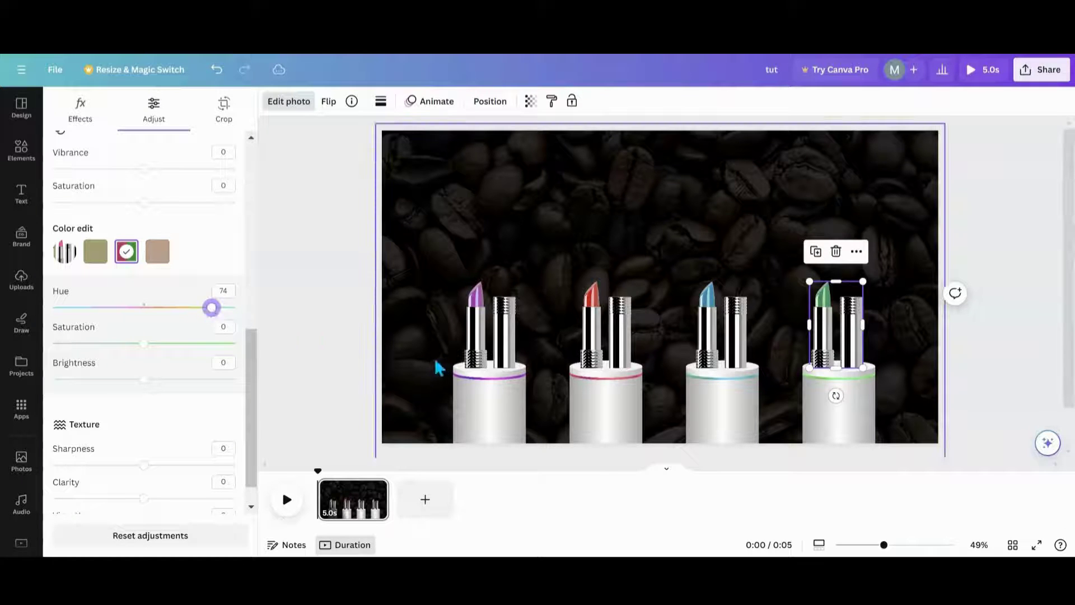
click(438, 367)
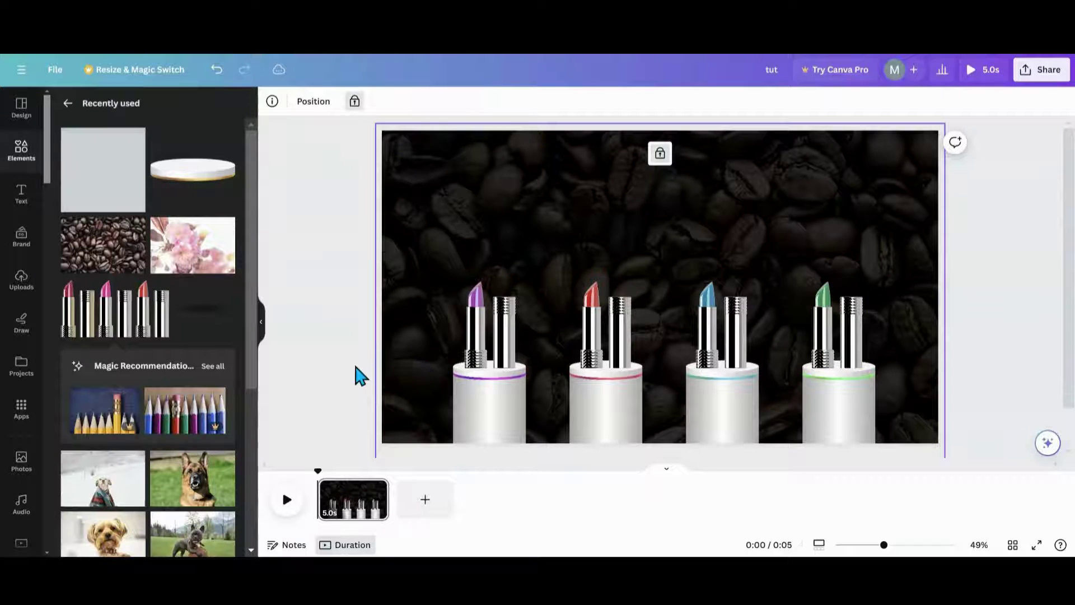
- Lift the purple lipstick well above its podium and add a narrow rectangle that overlaps its lower part and extends below it
click(504, 343)
drag(504, 343, 484, 228)
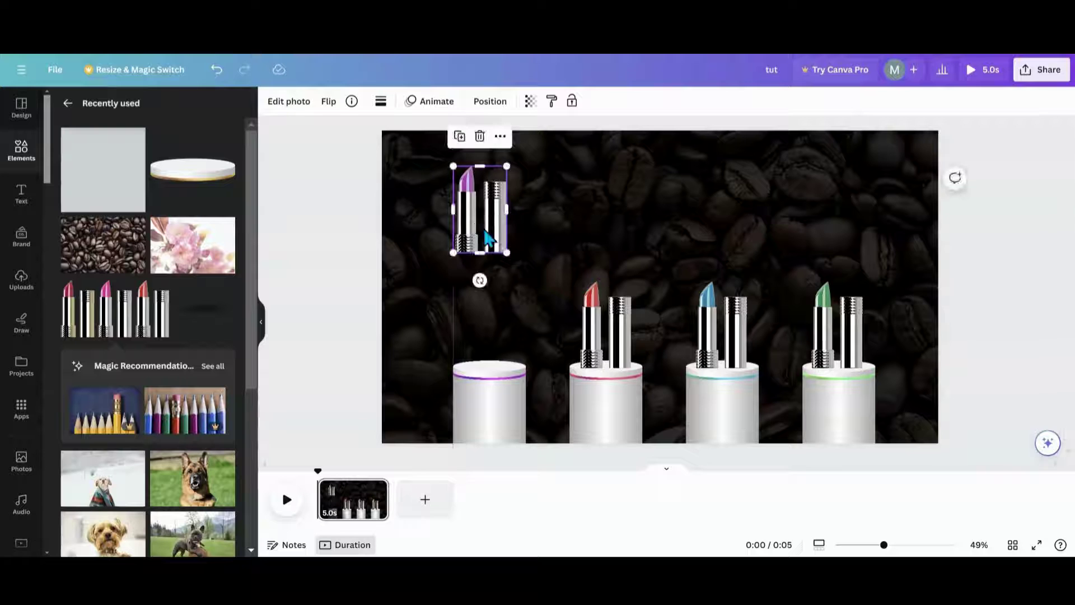
click(110, 189)
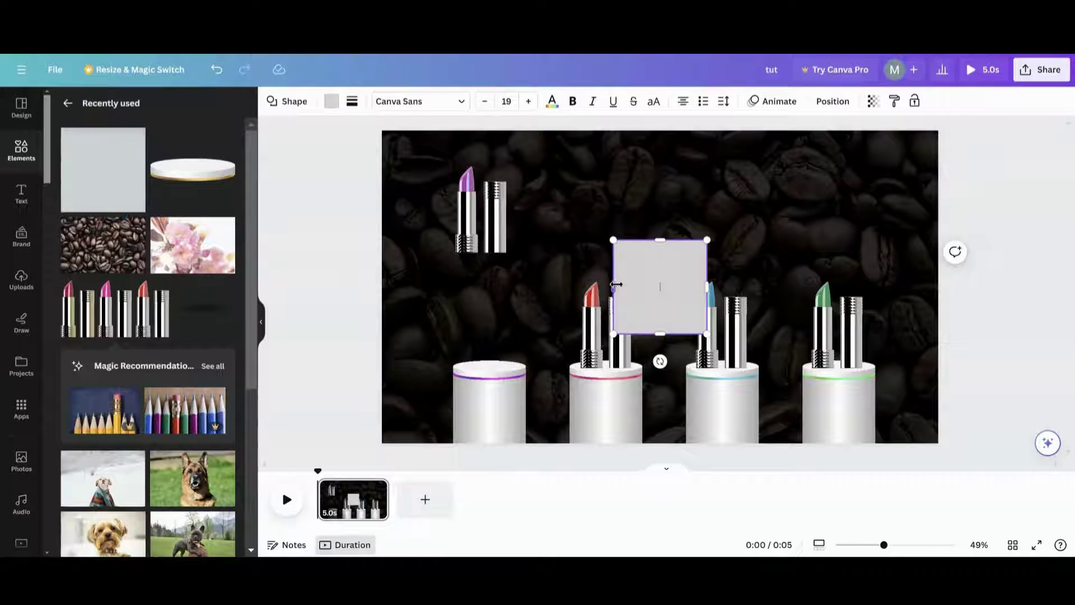
drag(616, 285, 665, 286)
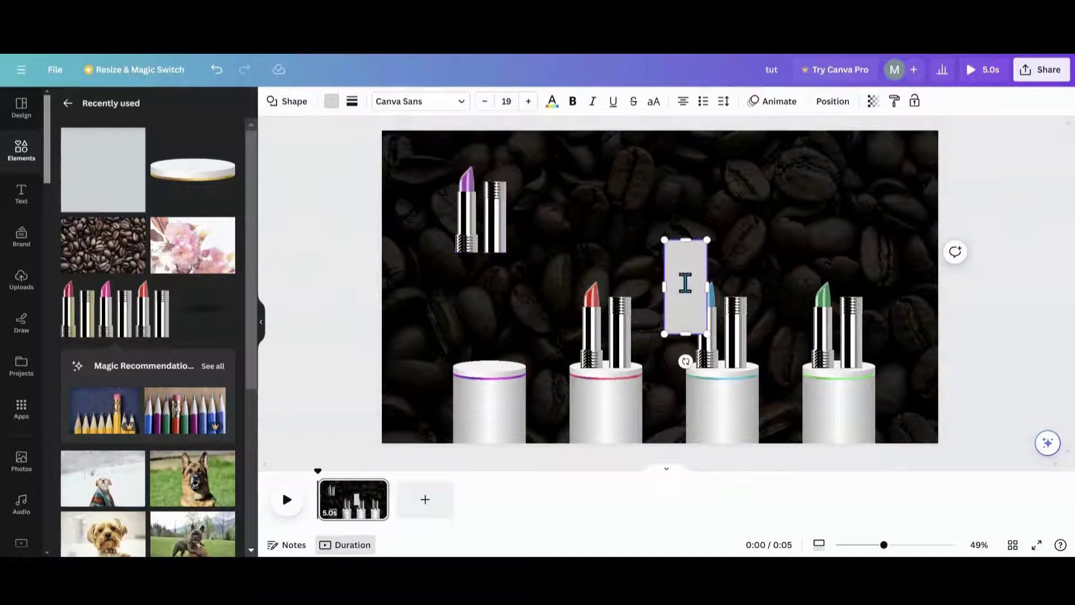
click(611, 273)
drag(694, 289, 484, 264)
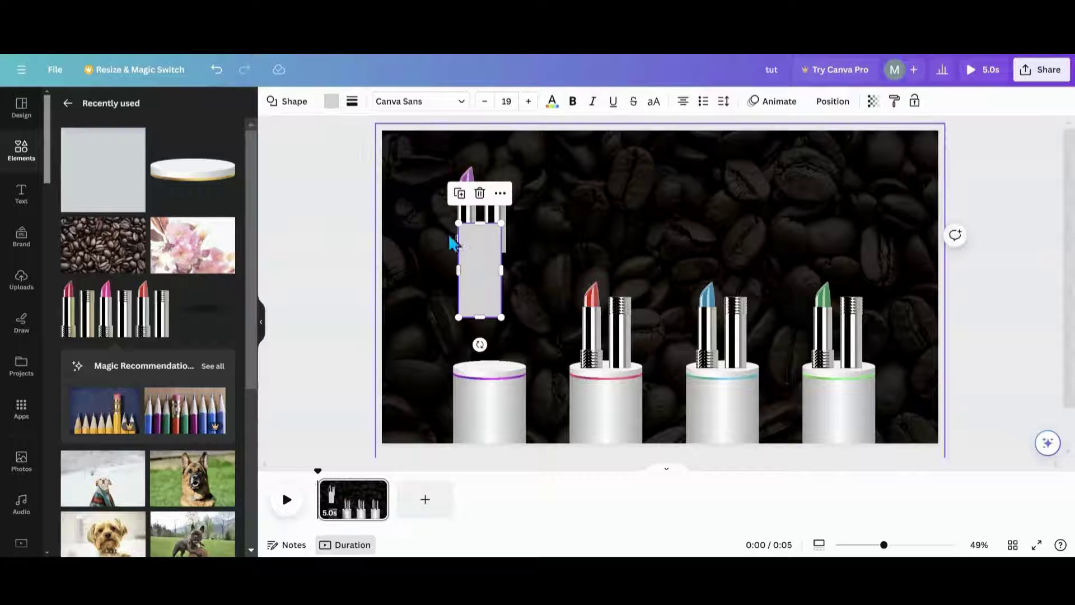
- Group the rectangle with the purple lipstick and change the rectangle's fill to no colour
shift+click(492, 279)
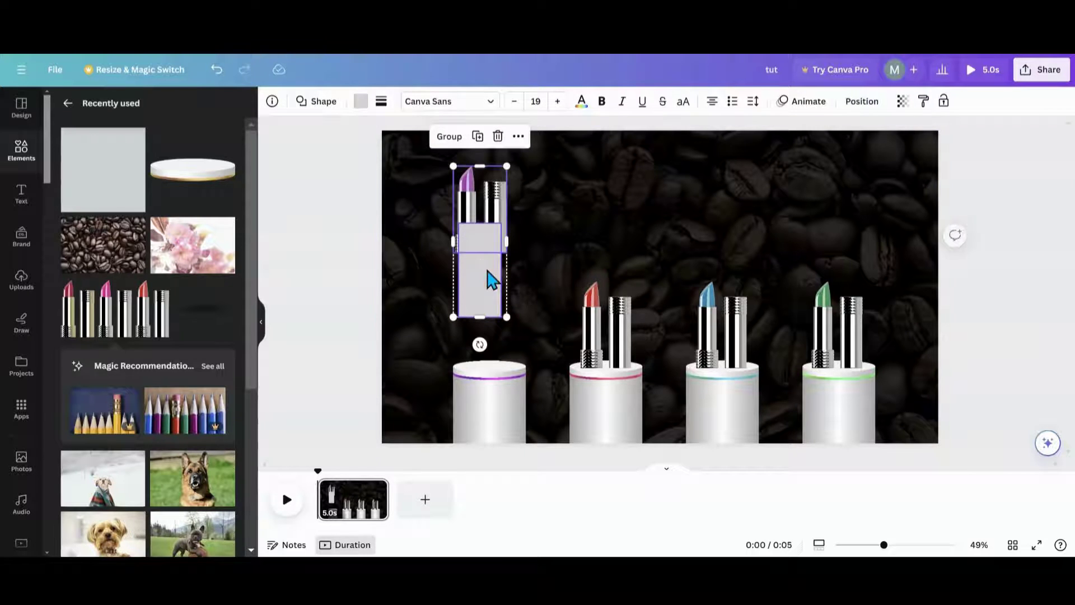
click(449, 136)
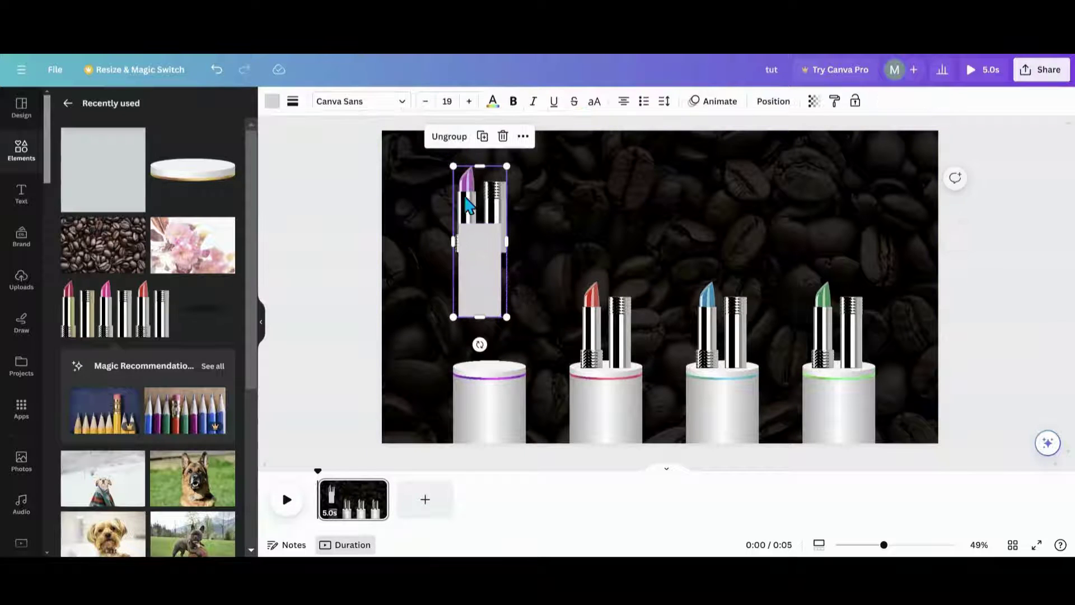
click(399, 306)
click(479, 281)
click(274, 102)
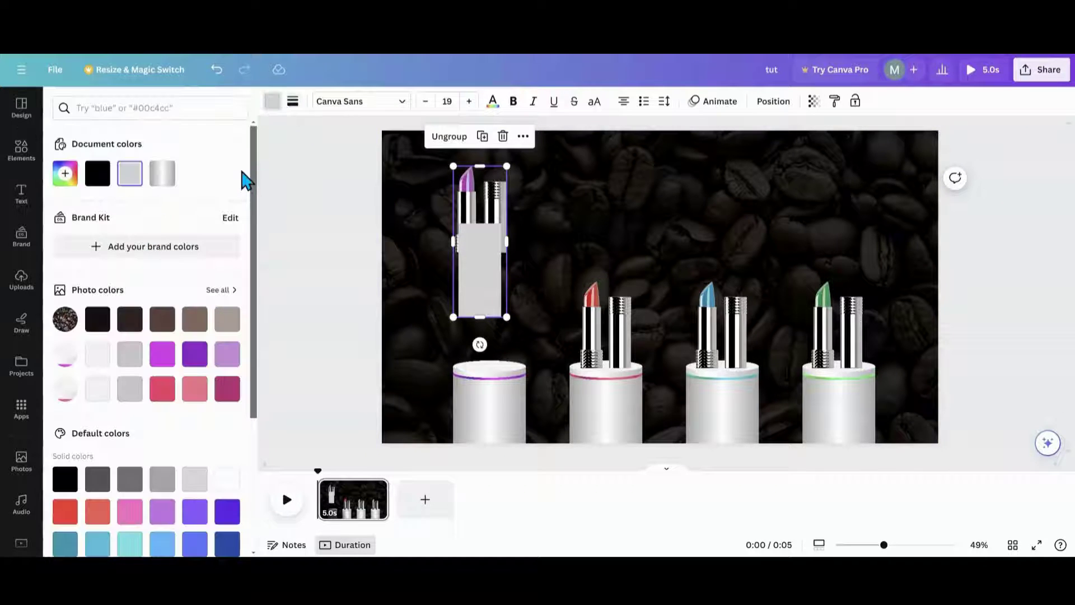
click(468, 285)
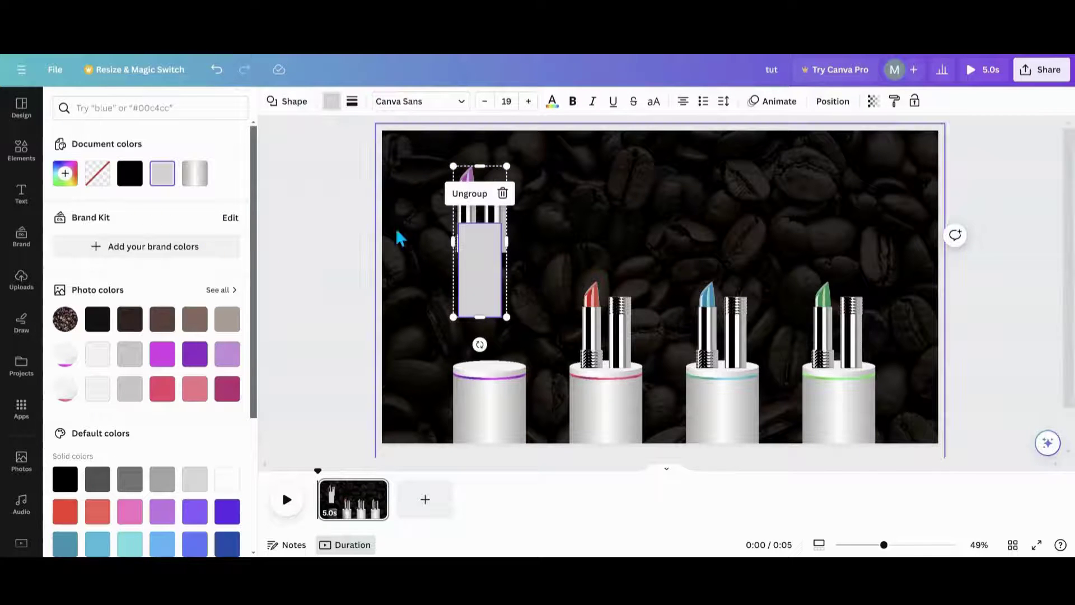
click(96, 175)
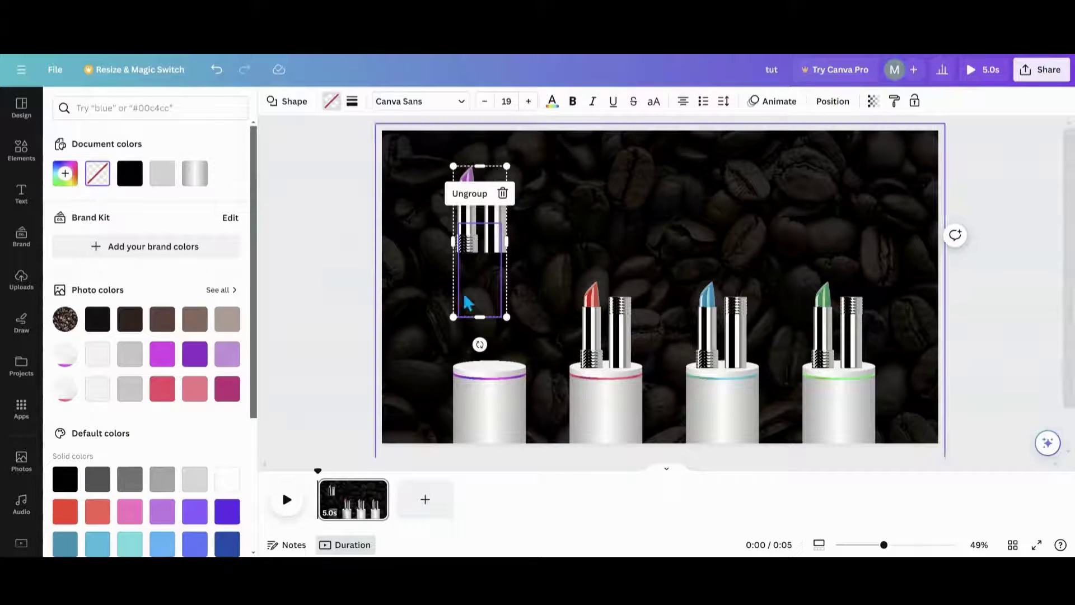
- Lift the red lipstick above its podium and add another square, narrowed to a tall rectangle, beside it
drag(602, 344, 599, 240)
click(79, 180)
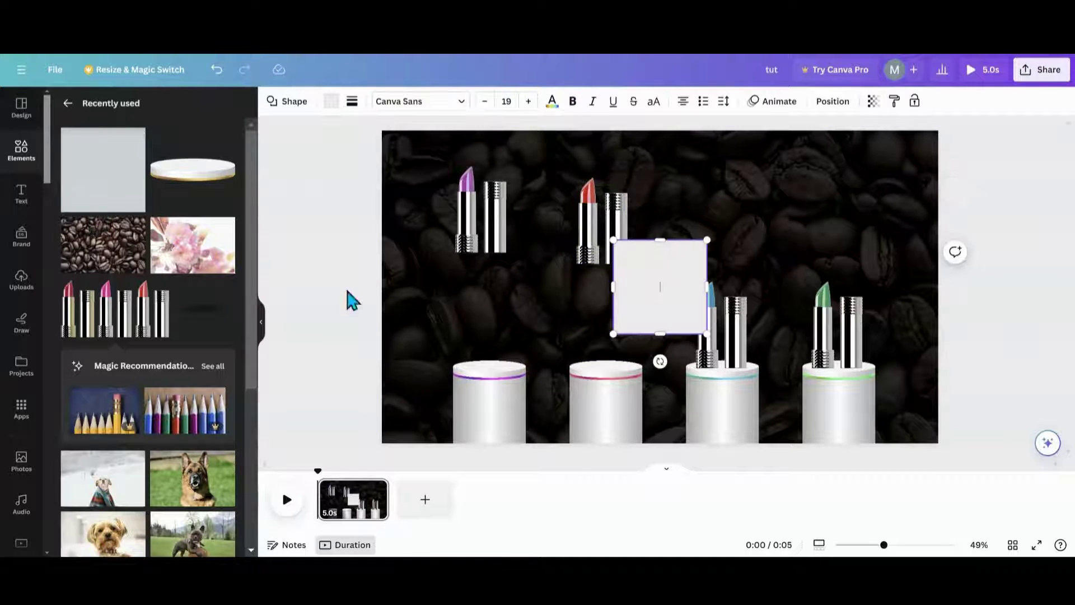
drag(706, 284, 667, 277)
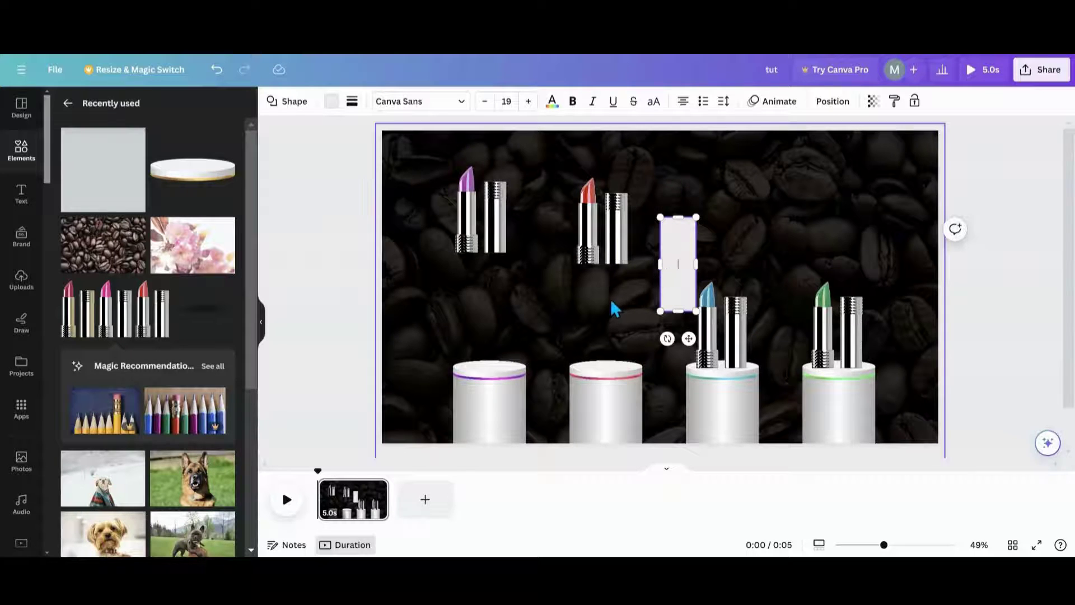
- Duplicate the red lipstick, place the copy straight below so it overlaps the original's lower half, and make it fully transparent
click(591, 218)
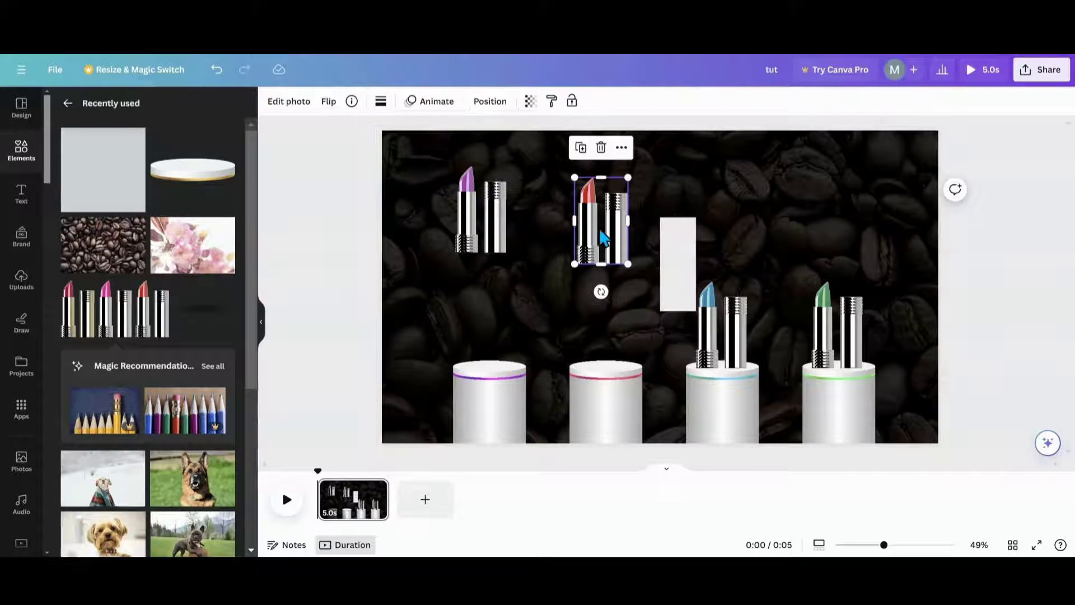
click(581, 148)
drag(614, 243, 604, 273)
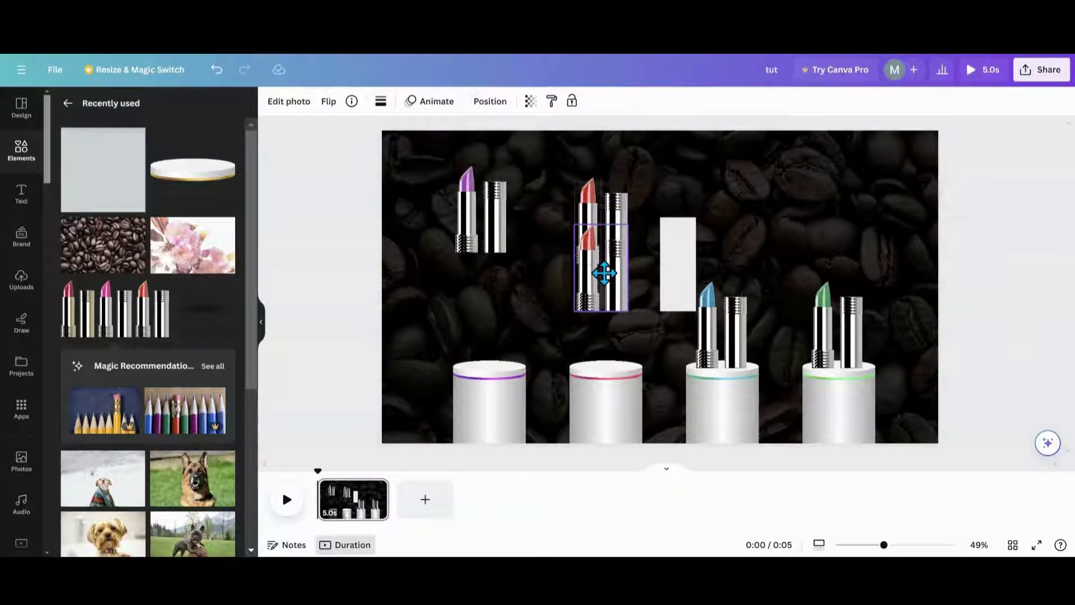
click(530, 102)
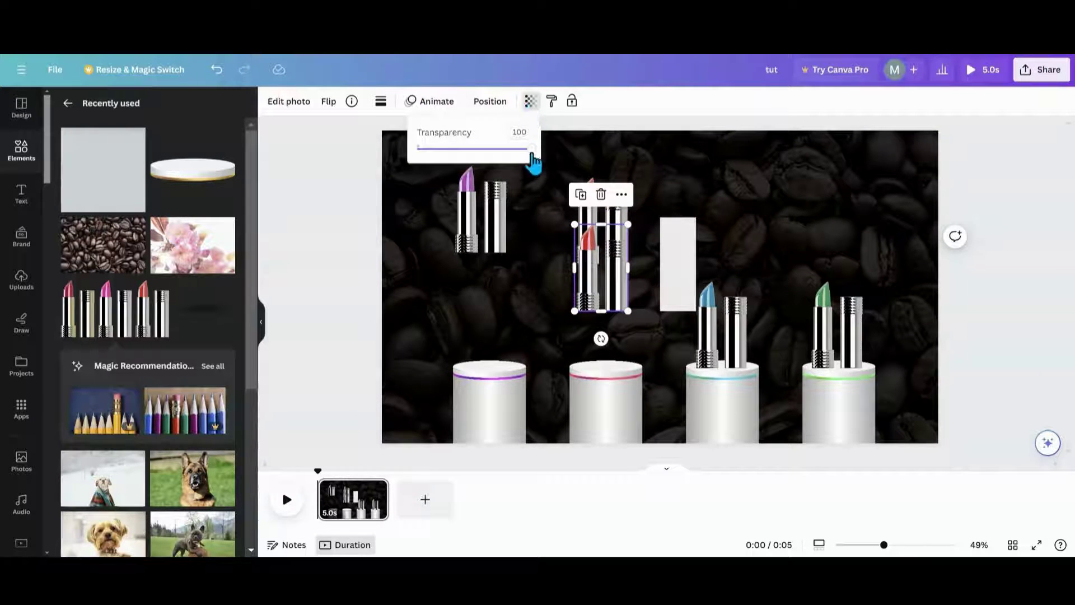
drag(532, 157, 360, 166)
- Group the transparent lipstick copy with the original red lipstick
click(589, 258)
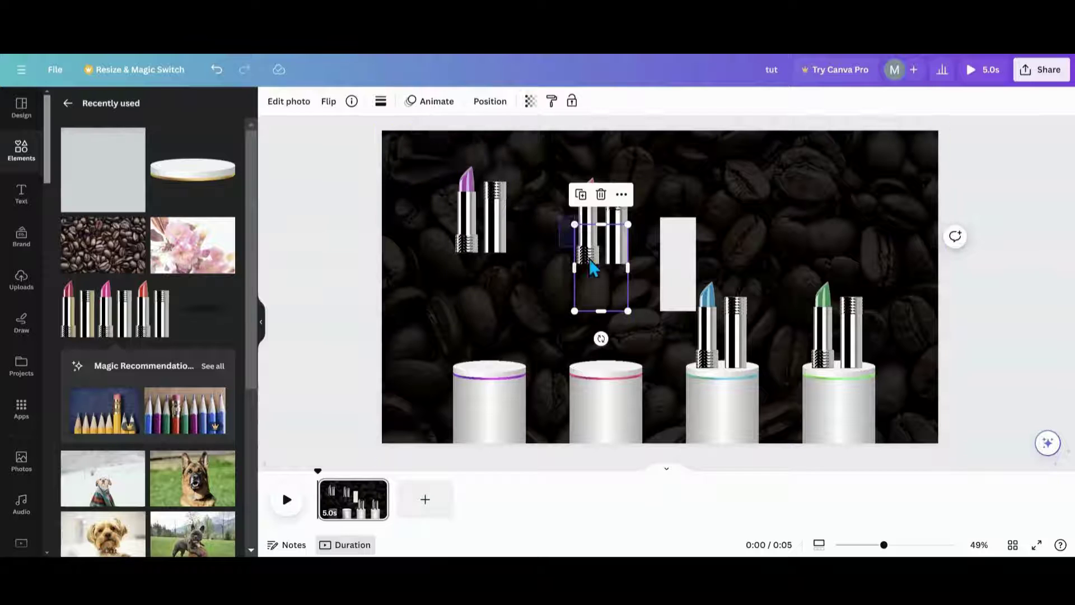
shift+click(595, 262)
click(571, 147)
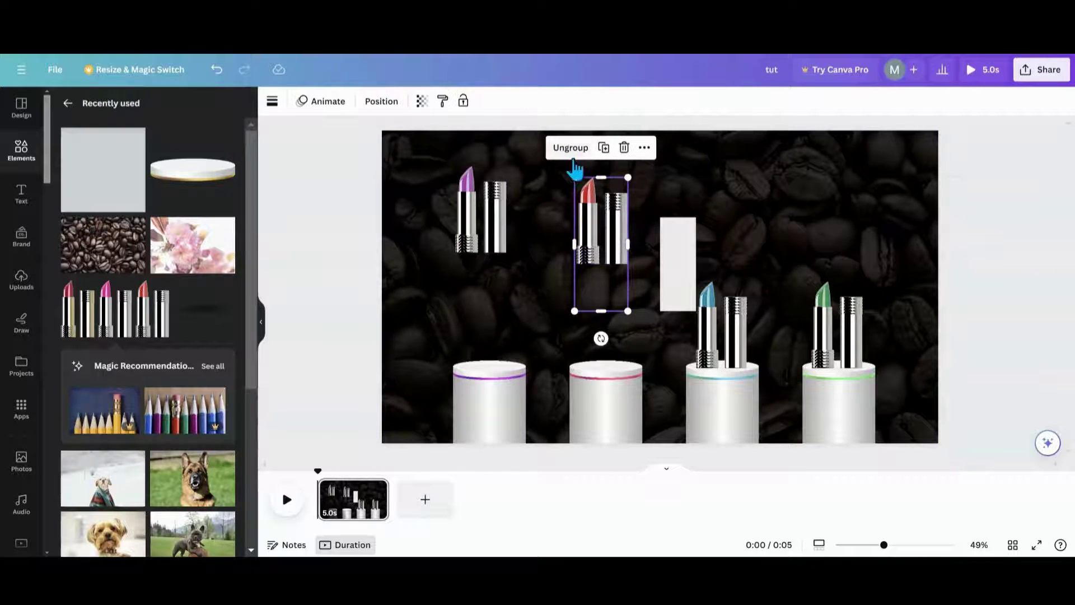
- Raise the grouped red lipstick slightly and lift the blue lipstick up from its podium to the page's upper area
drag(604, 260, 594, 224)
drag(708, 342, 689, 207)
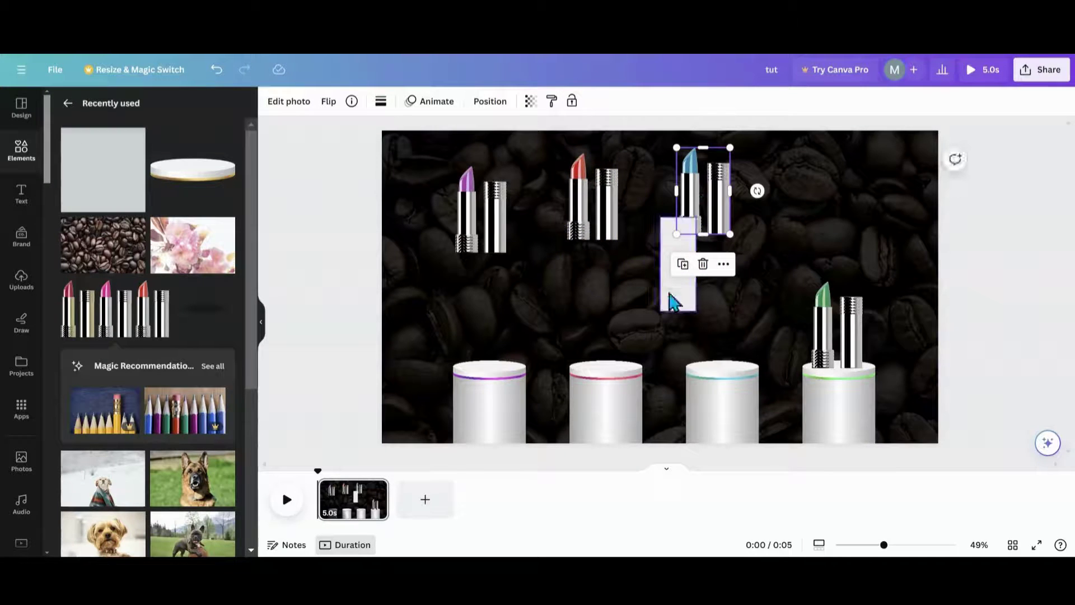
- Place the white rectangle over the blue lipstick's lower end and put a copy of the rectangle above the green lipstick
click(666, 315)
drag(682, 289, 706, 283)
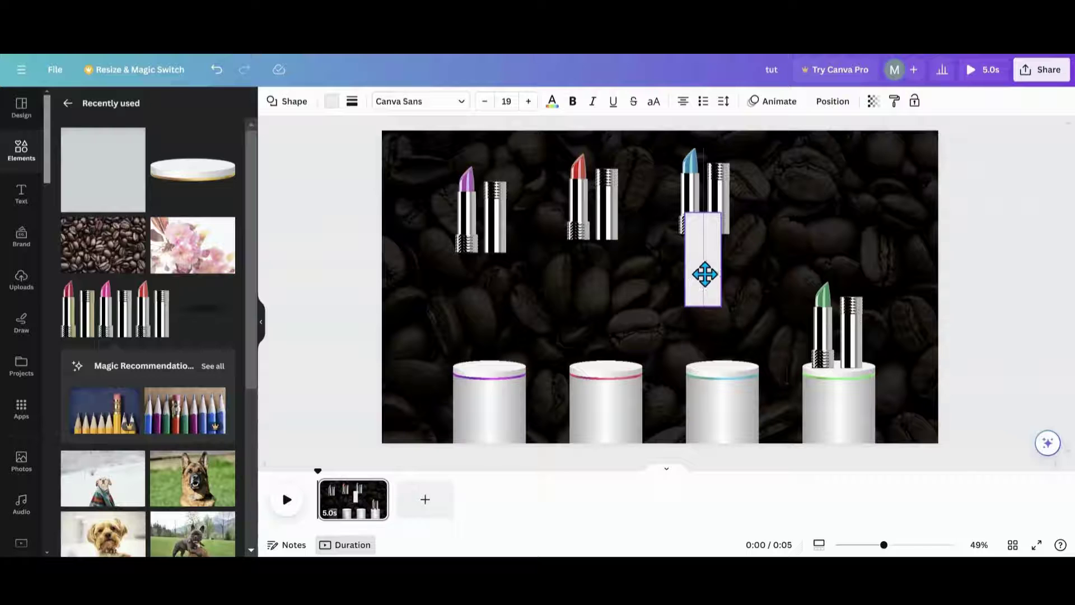
click(683, 183)
drag(689, 247, 845, 226)
- Group the rectangle with the blue lipstick and change the rectangle's fill to no colour
drag(656, 200, 724, 266)
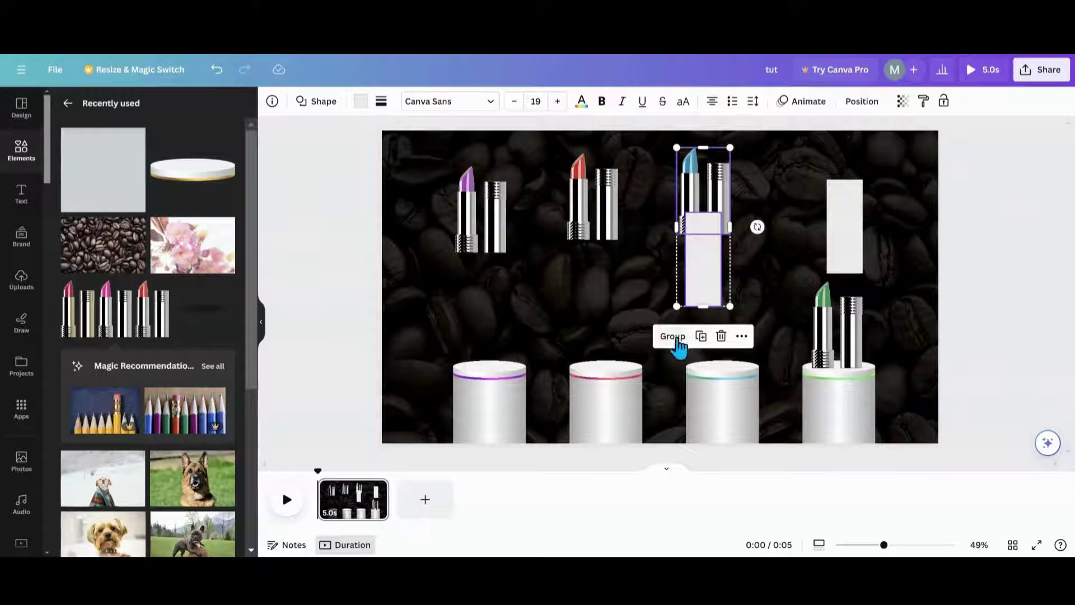
click(672, 336)
click(707, 278)
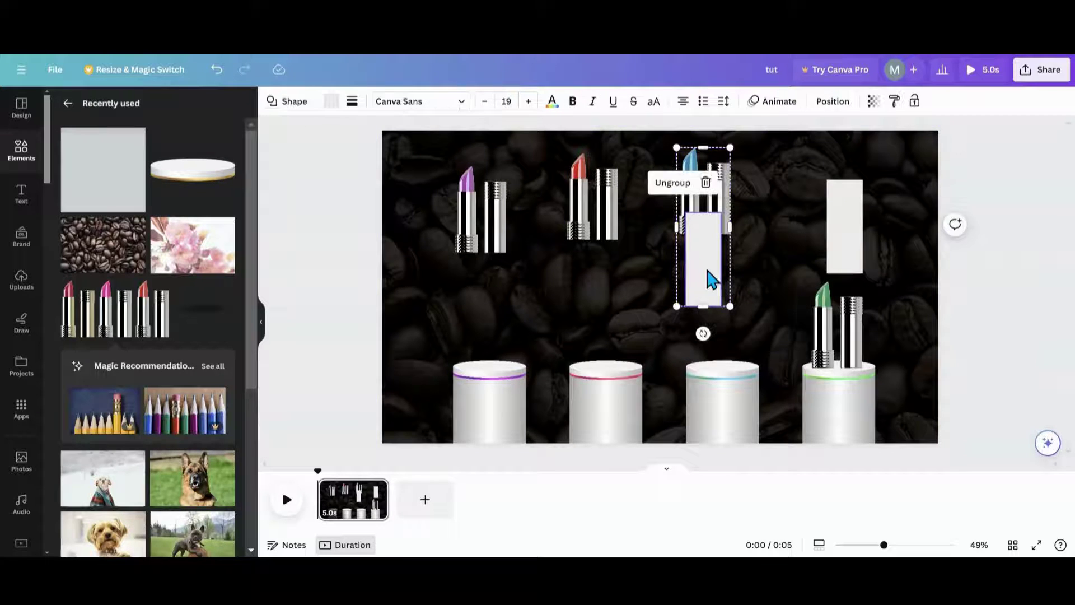
click(332, 102)
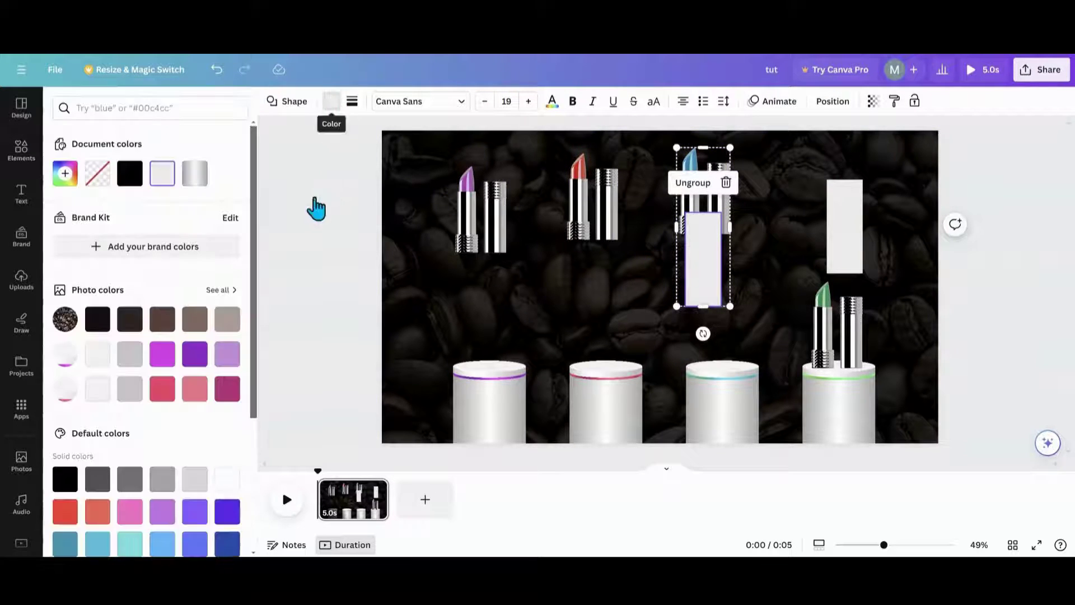
click(105, 180)
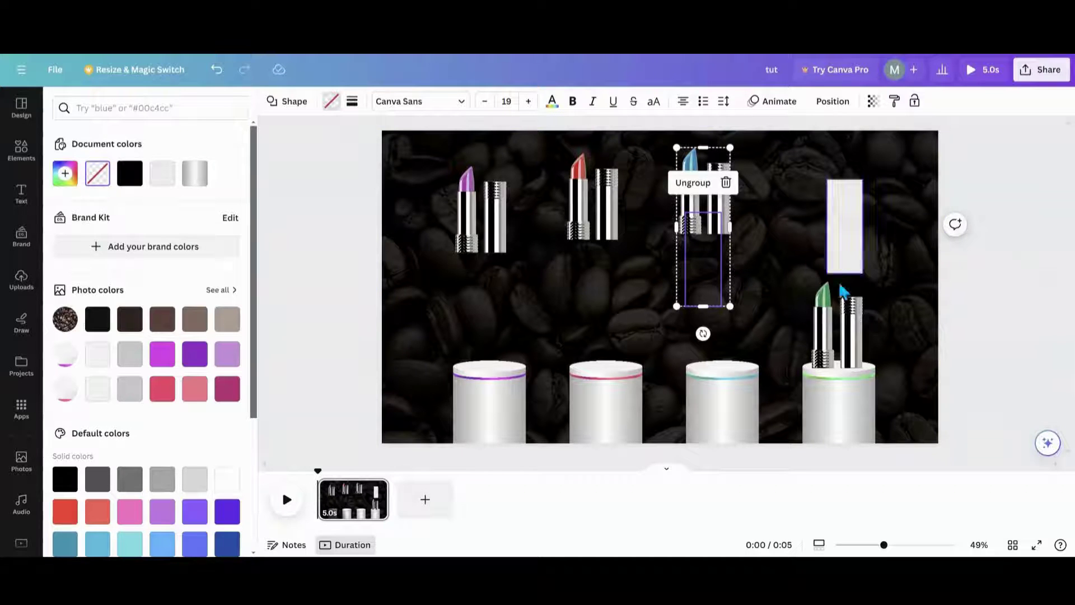
- Lift the green lipstick onto the remaining white rectangle, group the two and change the rectangle's fill to no colour
drag(835, 343, 846, 202)
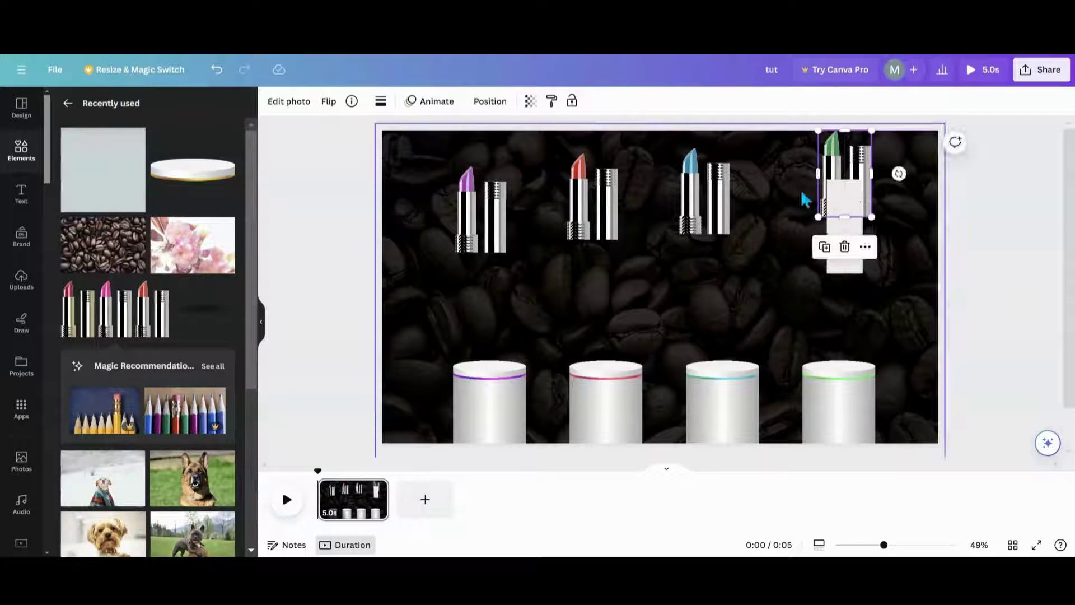
shift+click(861, 242)
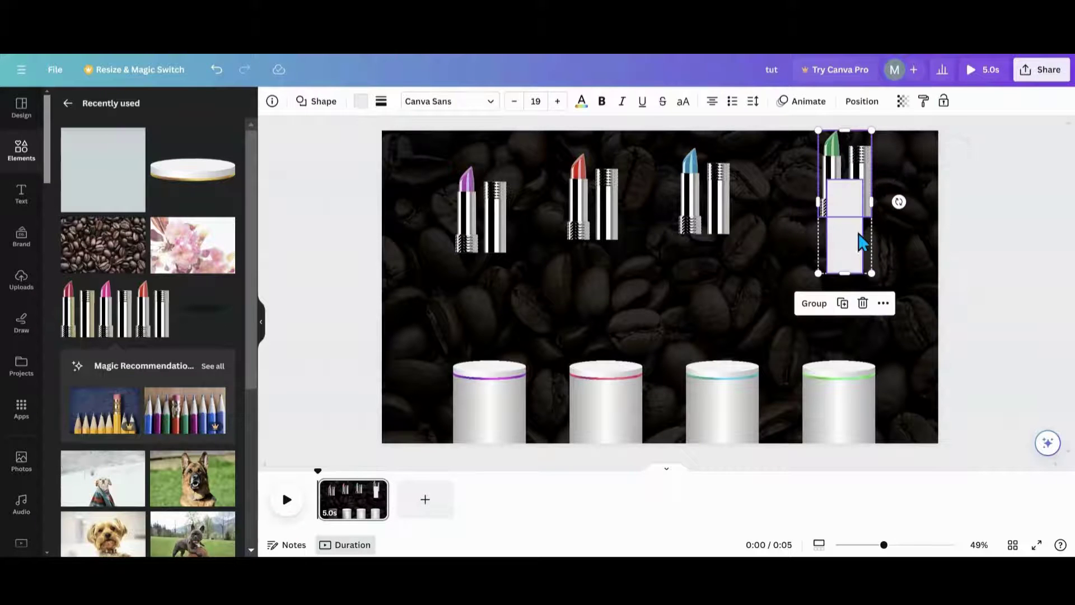
click(814, 305)
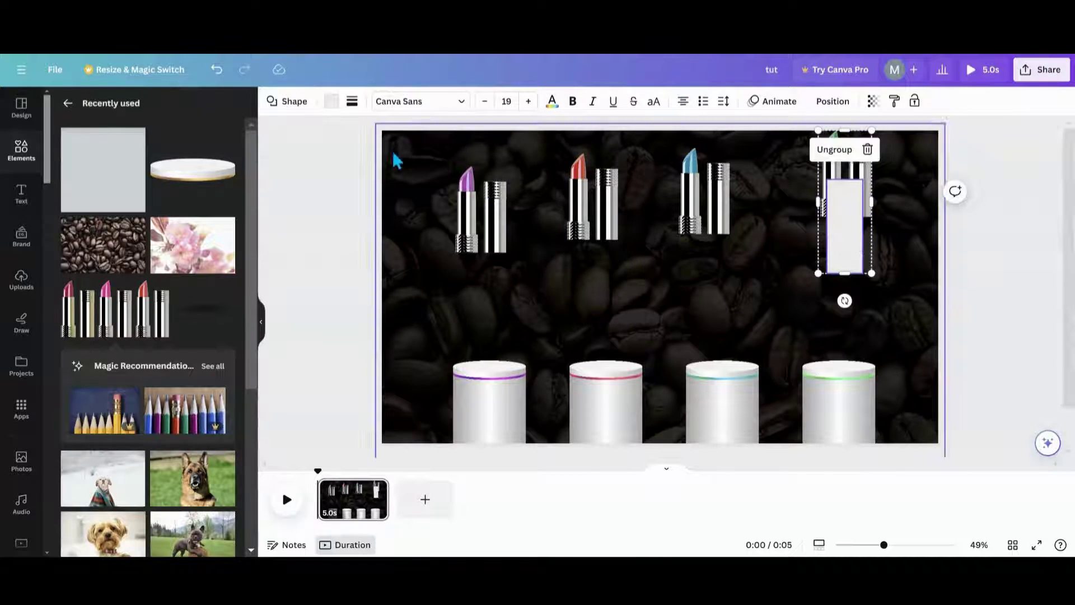
click(331, 101)
click(98, 174)
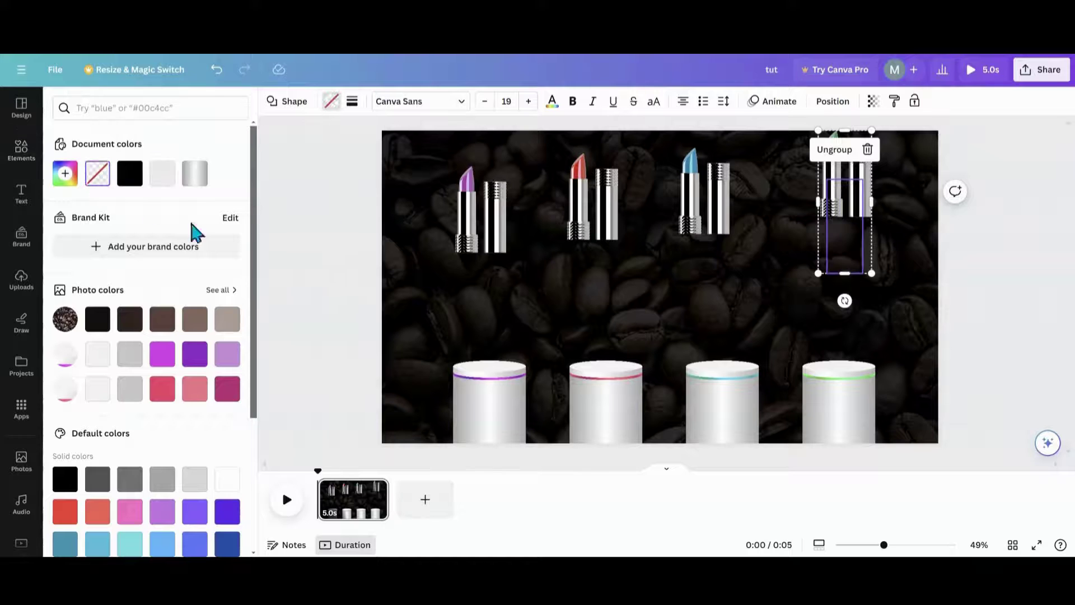
- Move the green lipstick group up slightly, then move the purple group past the page's top edge and tilt it slightly
mouse_move(831, 214)
mouse_down()
mouse_move(833, 276)
mouse_move(823, 211)
mouse_up()
click(487, 247)
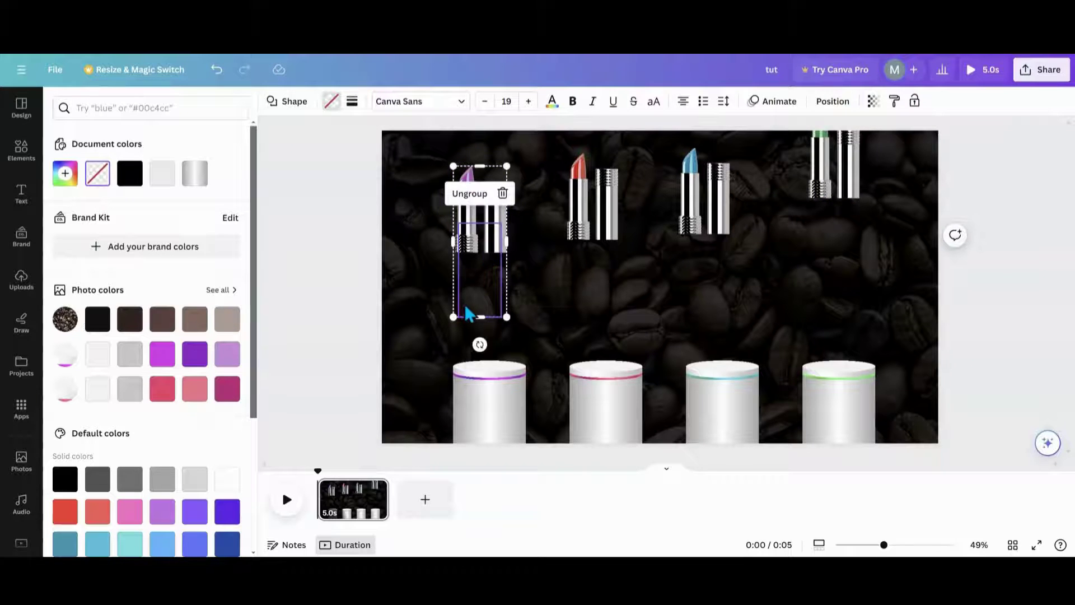
drag(469, 313, 473, 178)
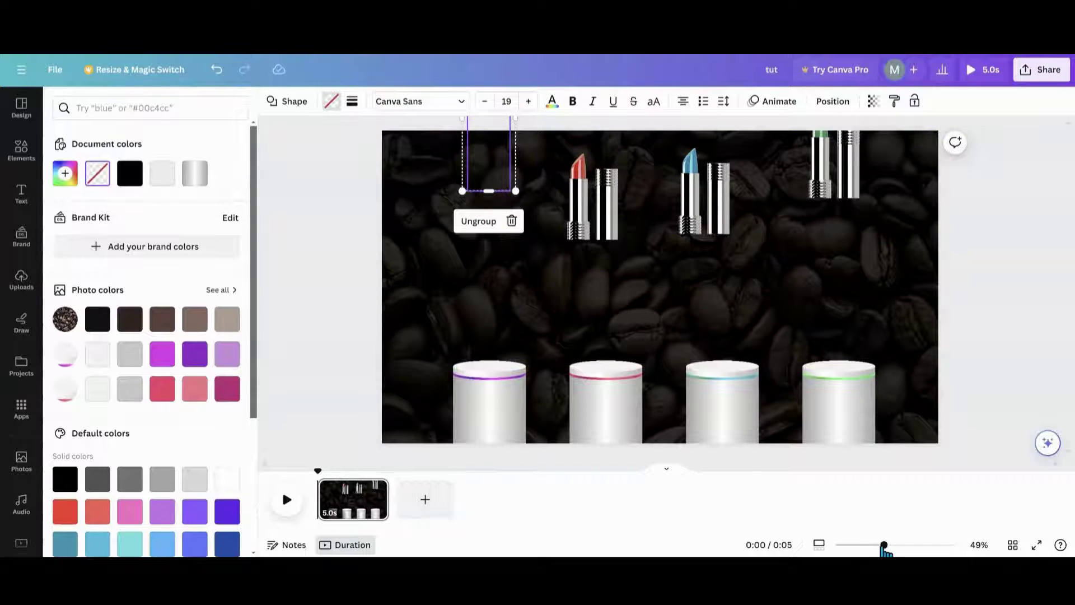
drag(884, 545, 876, 545)
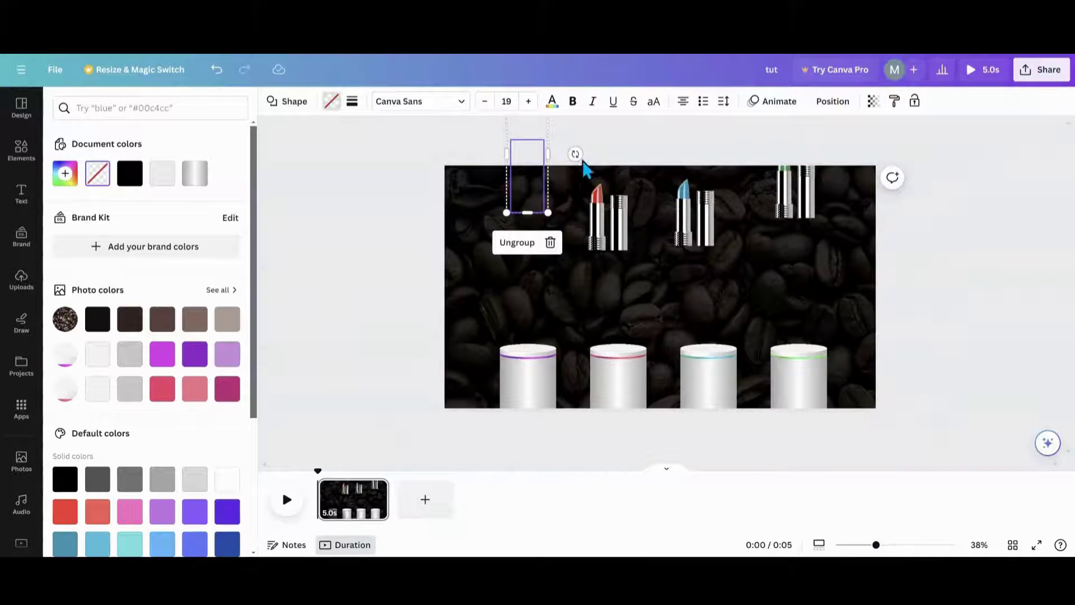
drag(576, 155, 576, 150)
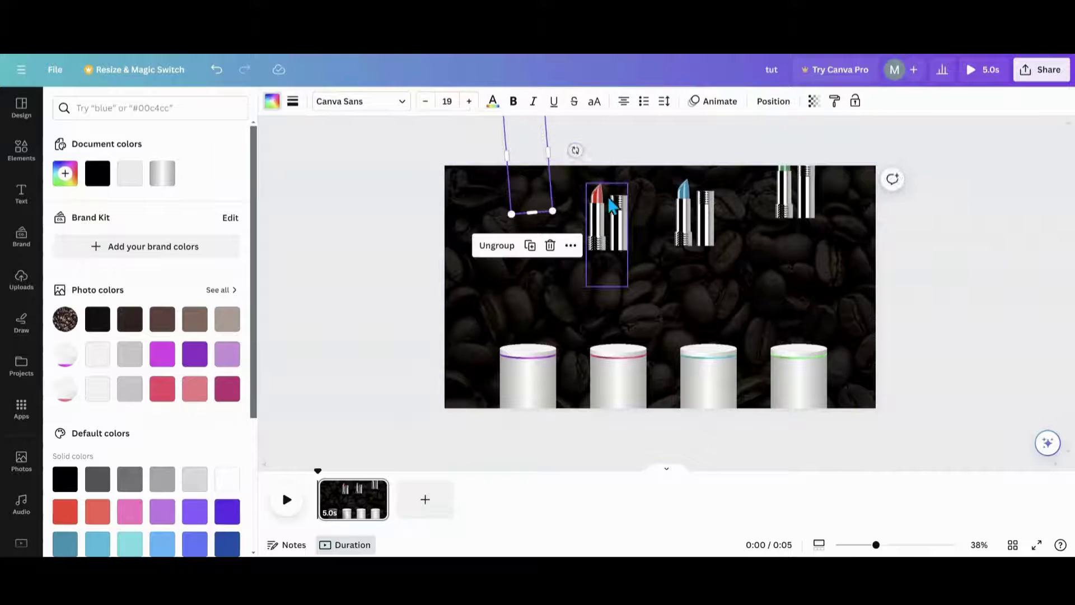
- Move the red, blue and green lipstick groups past the page's top edge above their podiums with a slight tilt
drag(619, 242, 660, 147)
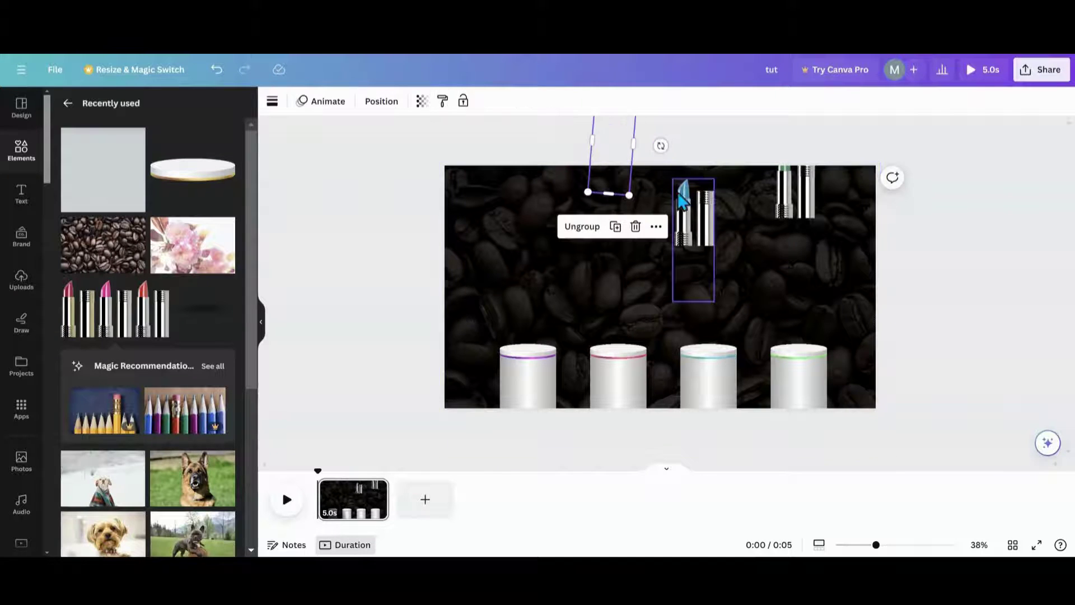
drag(692, 239, 745, 132)
click(813, 209)
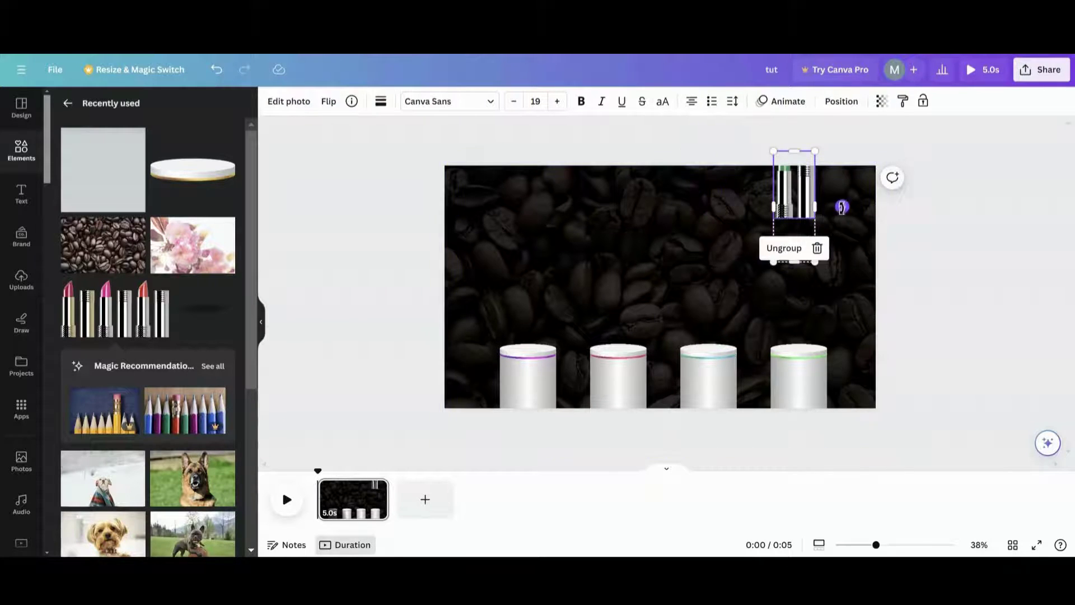
drag(842, 207, 805, 147)
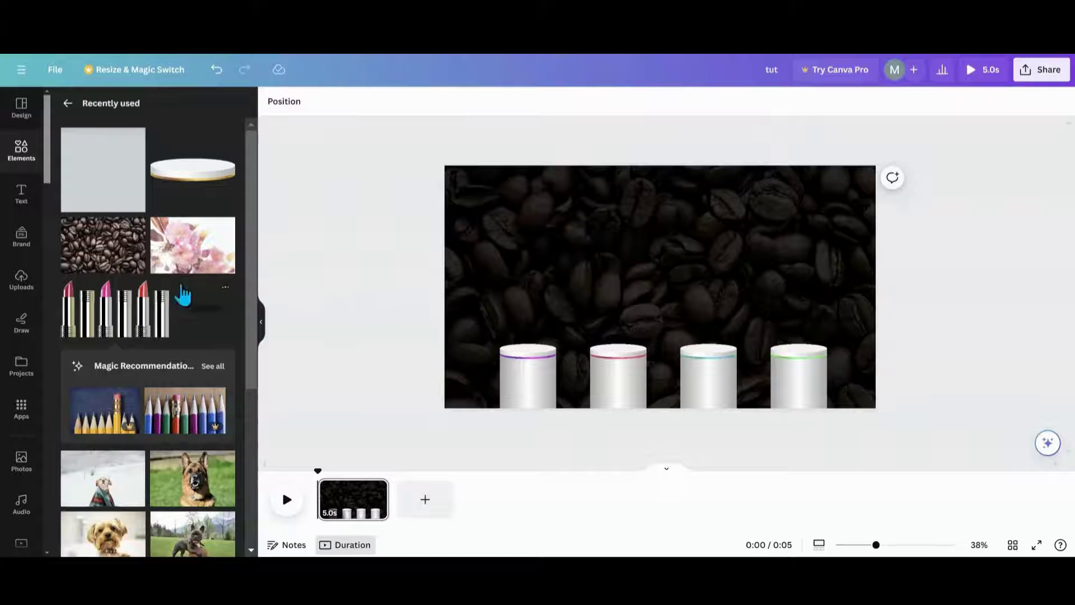
- Add a square above the purple and red podiums and change its fill to white
click(110, 197)
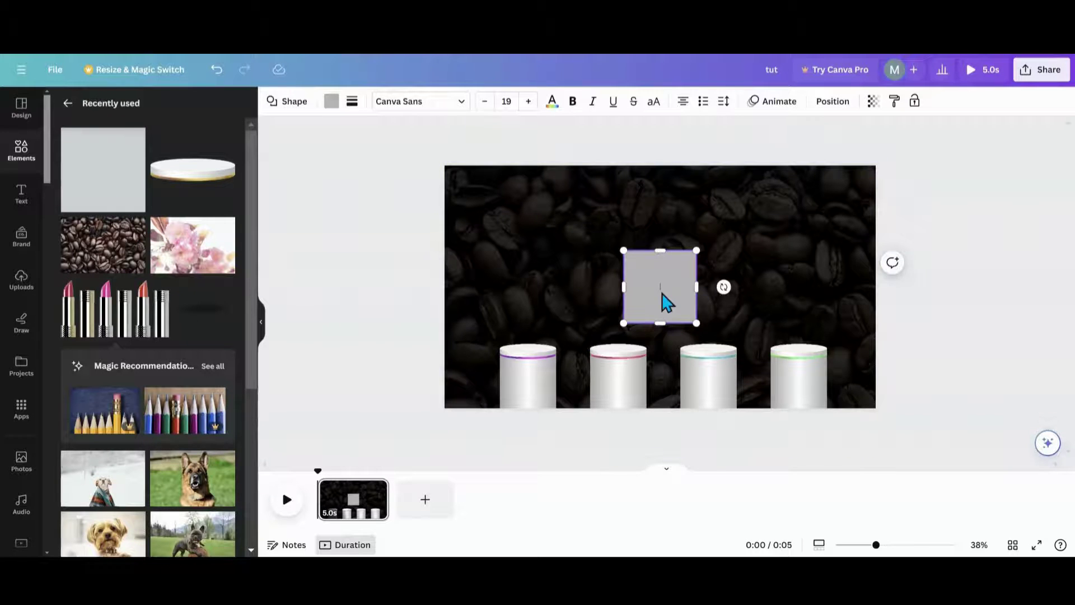
drag(663, 296, 559, 289)
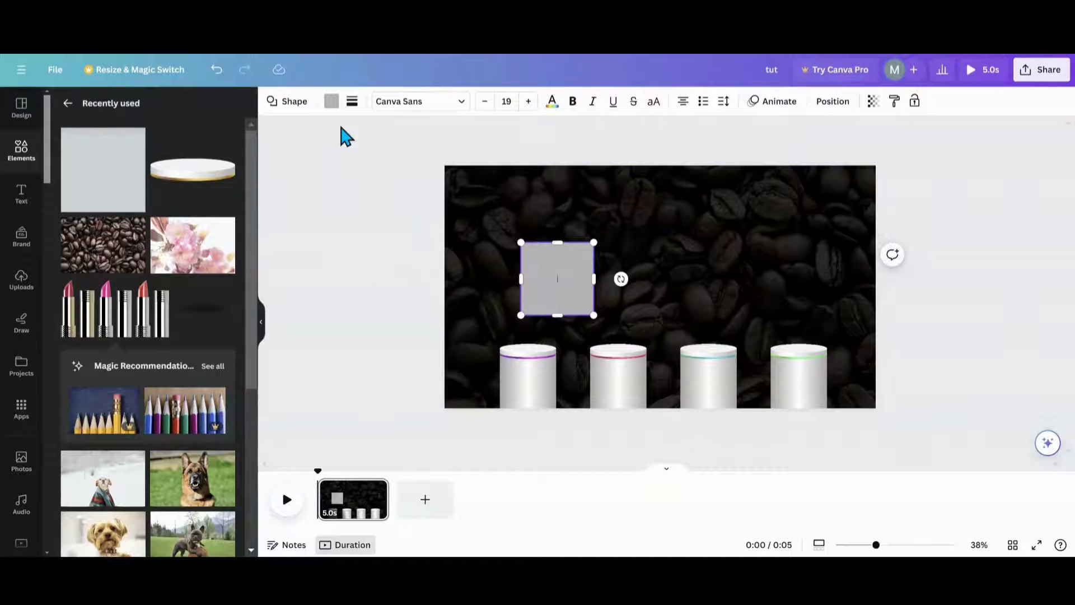
click(332, 101)
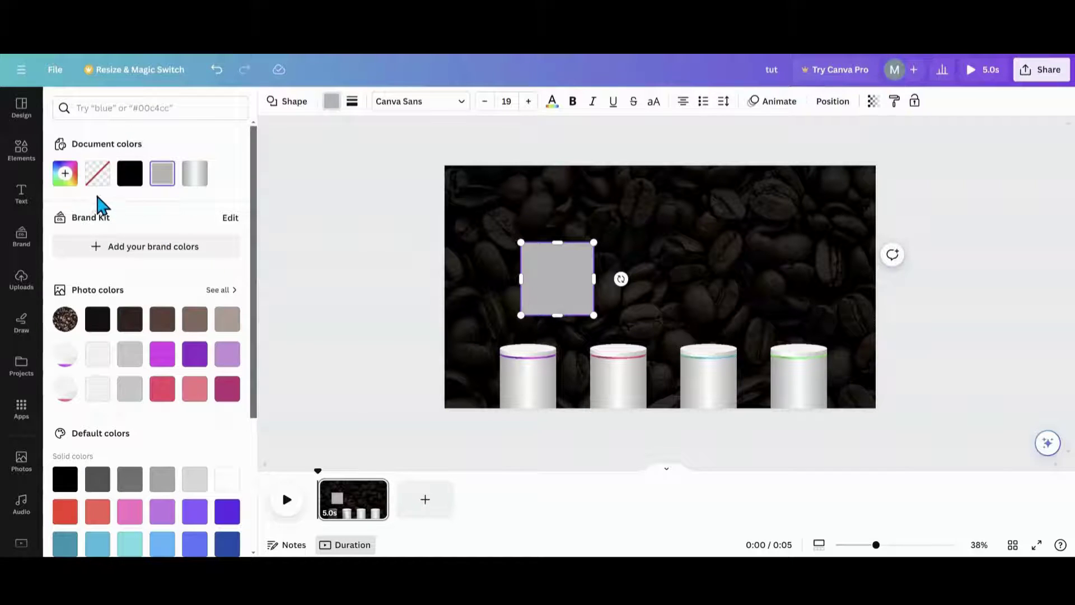
click(227, 481)
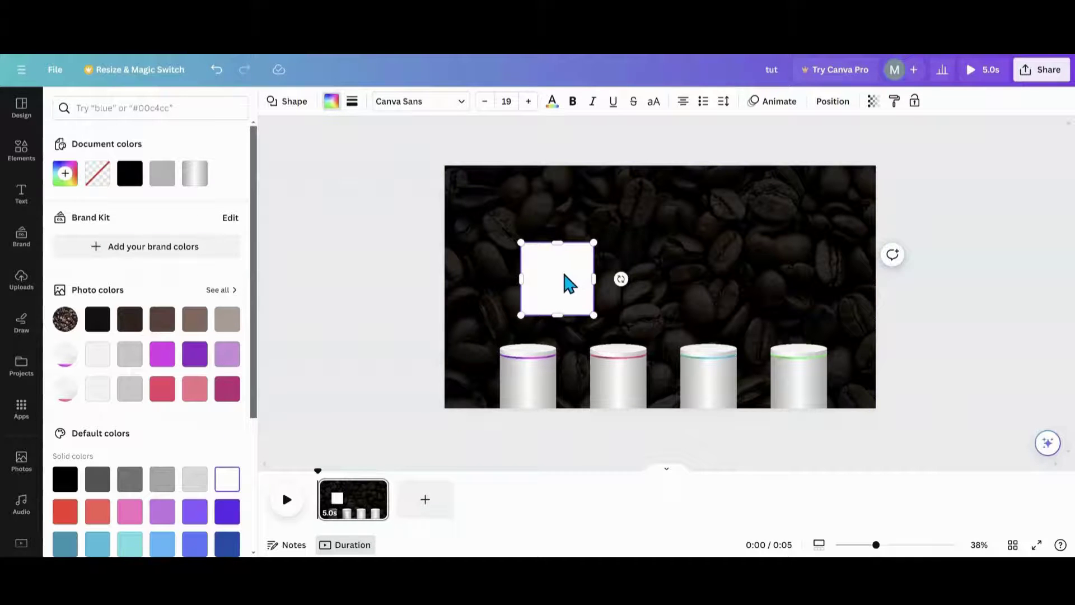
drag(565, 275, 560, 265)
- Give the square a gradient fill with four colour stops, all white (#FFFFFF)
click(66, 178)
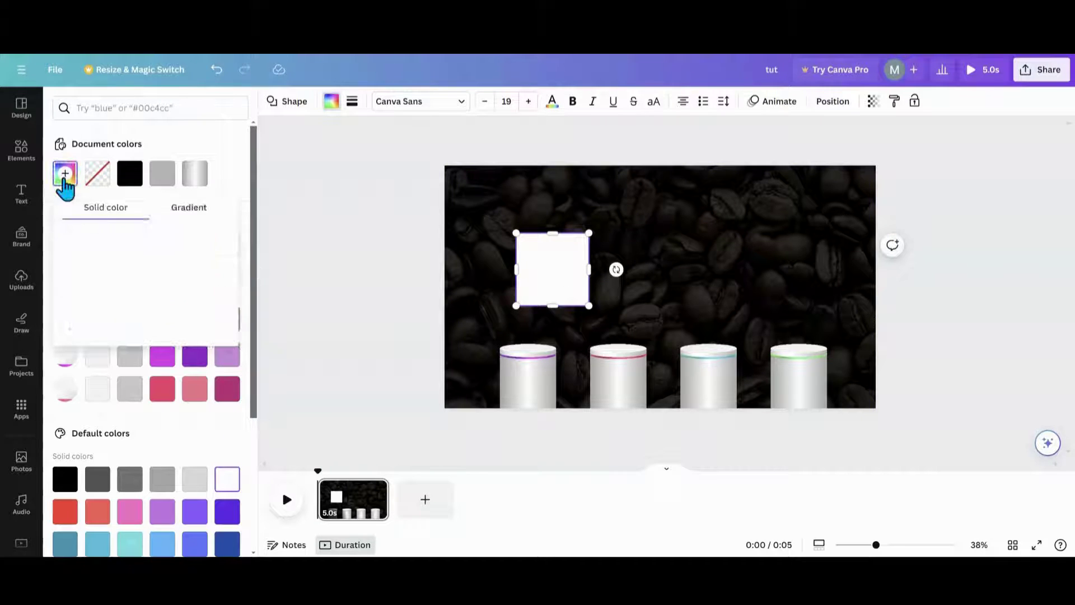
click(182, 222)
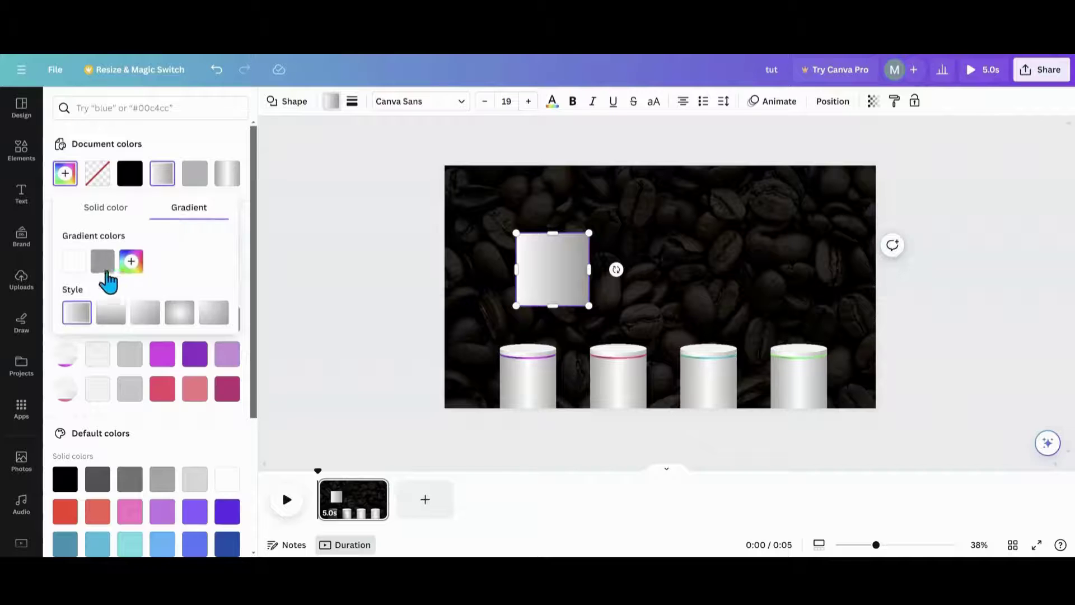
click(102, 264)
click(256, 395)
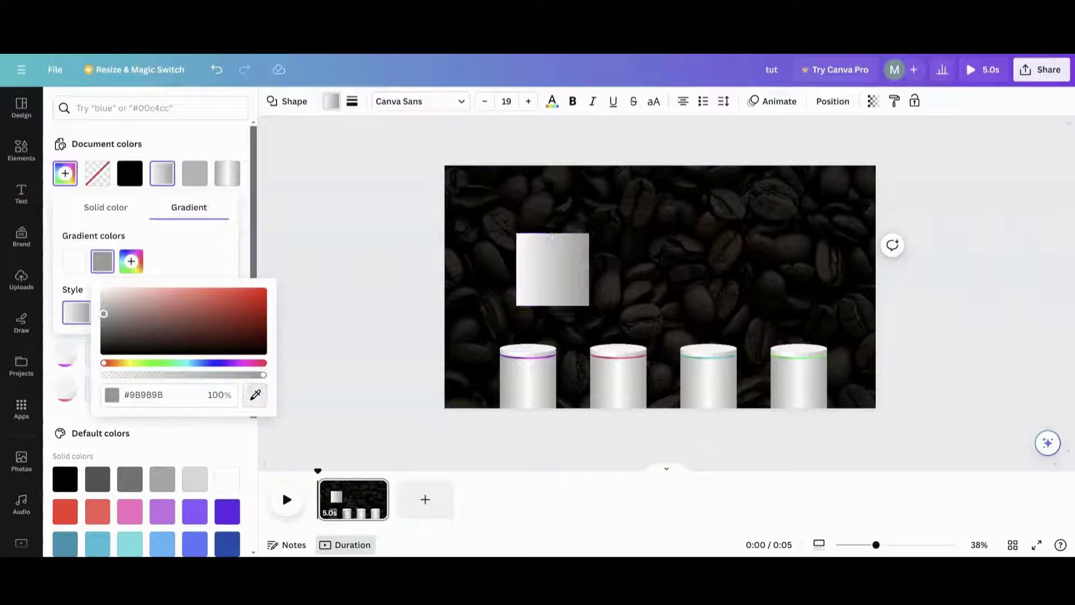
click(552, 269)
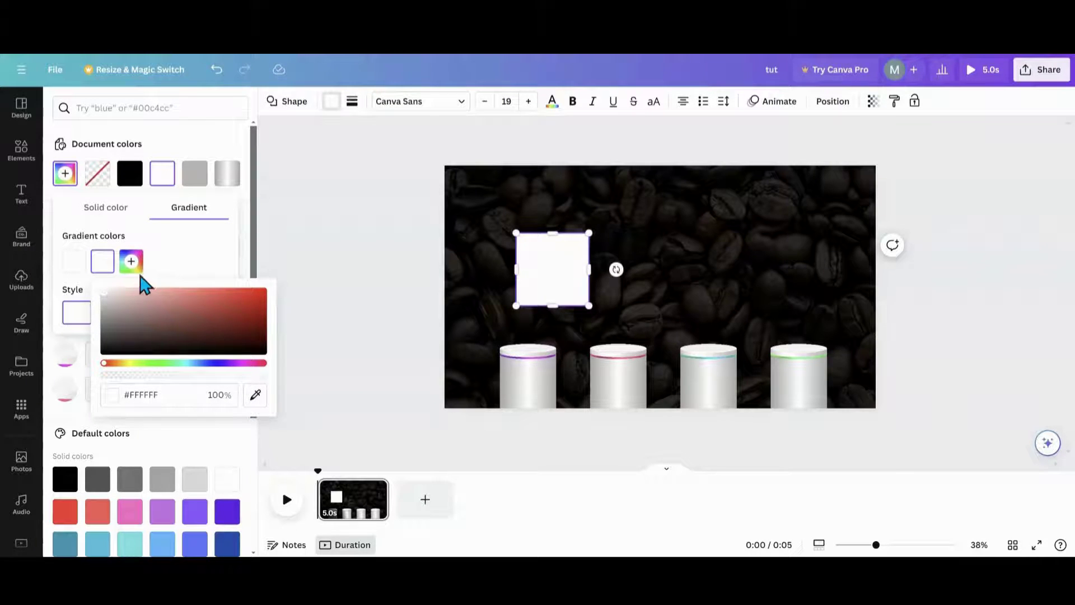
click(131, 261)
click(161, 261)
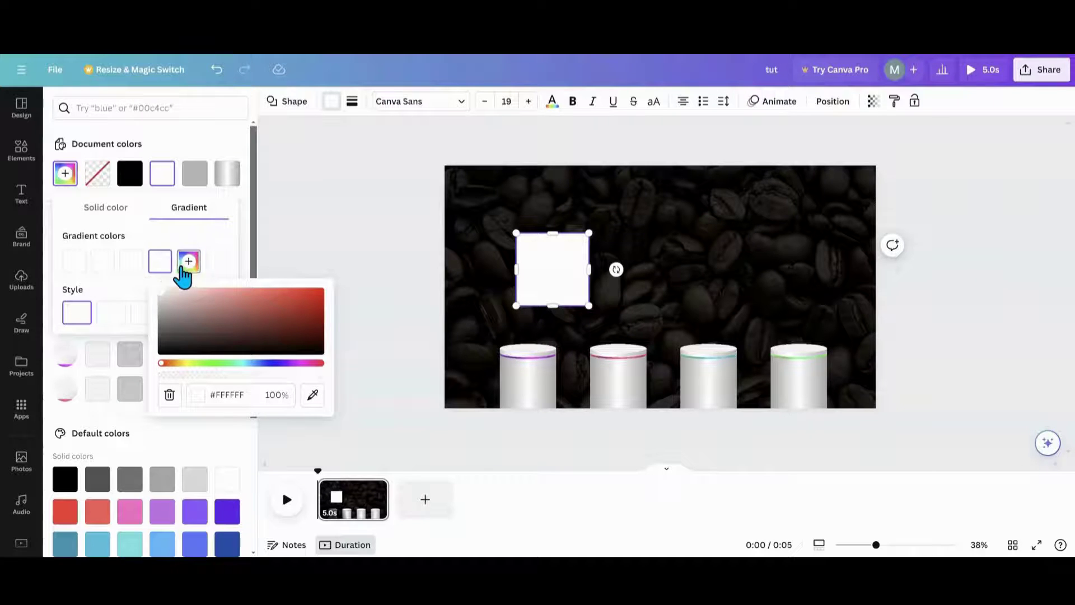
- Set the gradient's second colour stop to 17% opacity and its third stop to 64%
click(103, 262)
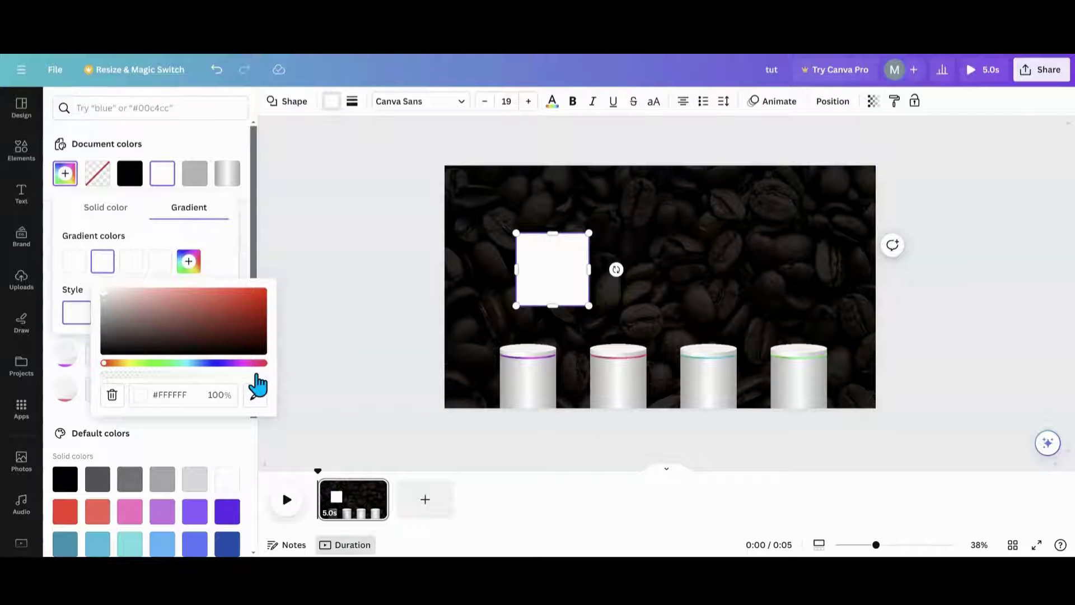
drag(261, 377, 126, 376)
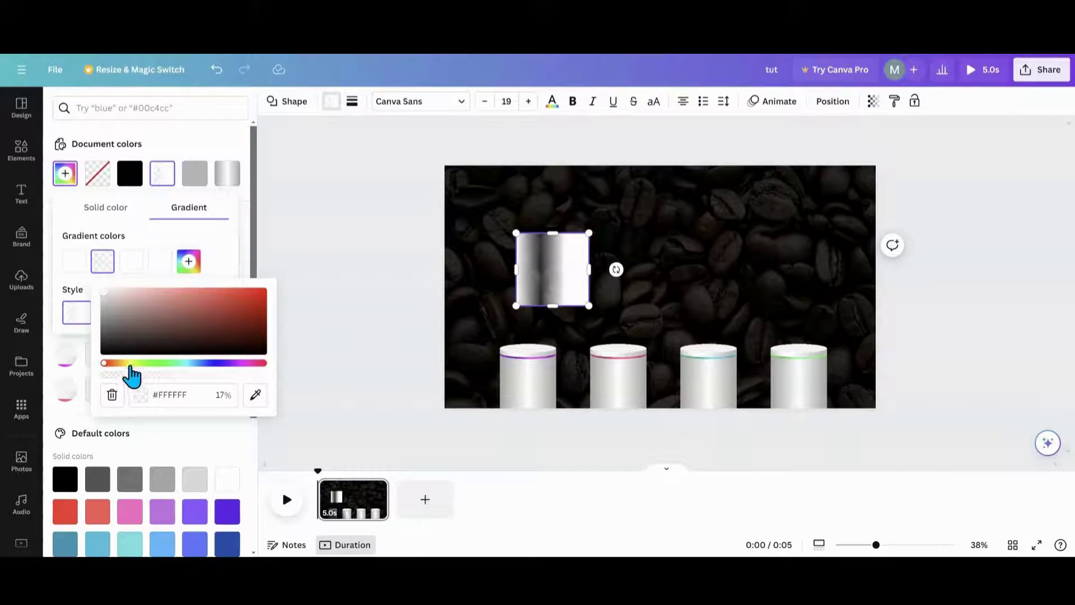
click(133, 262)
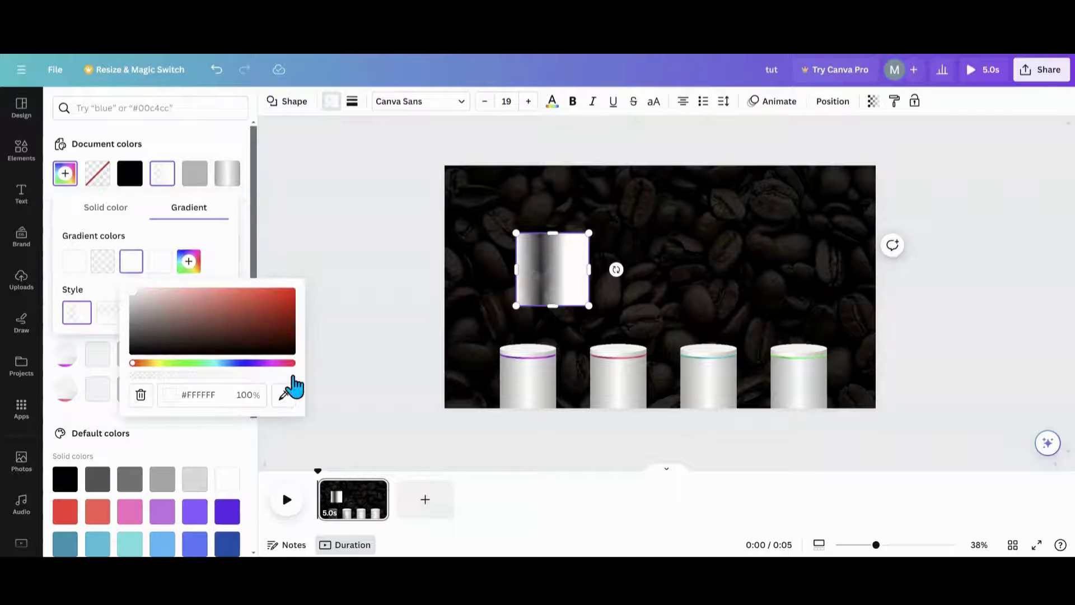
drag(292, 375, 236, 381)
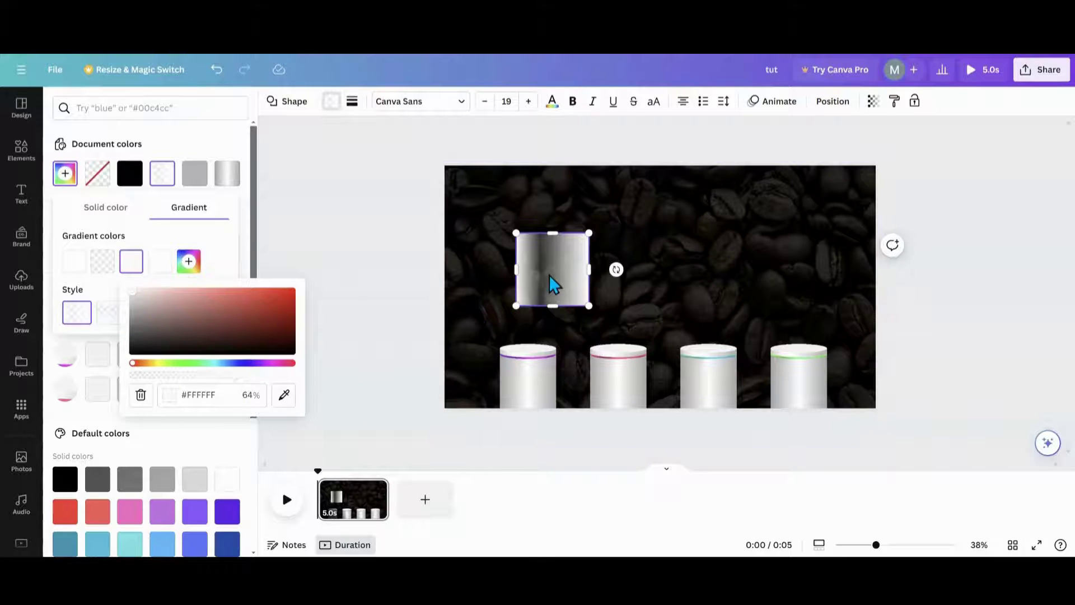
- Reshape the gradient square into a taller, narrower rectangle about as wide as the purple podium and place it above that podium
drag(550, 273, 526, 275)
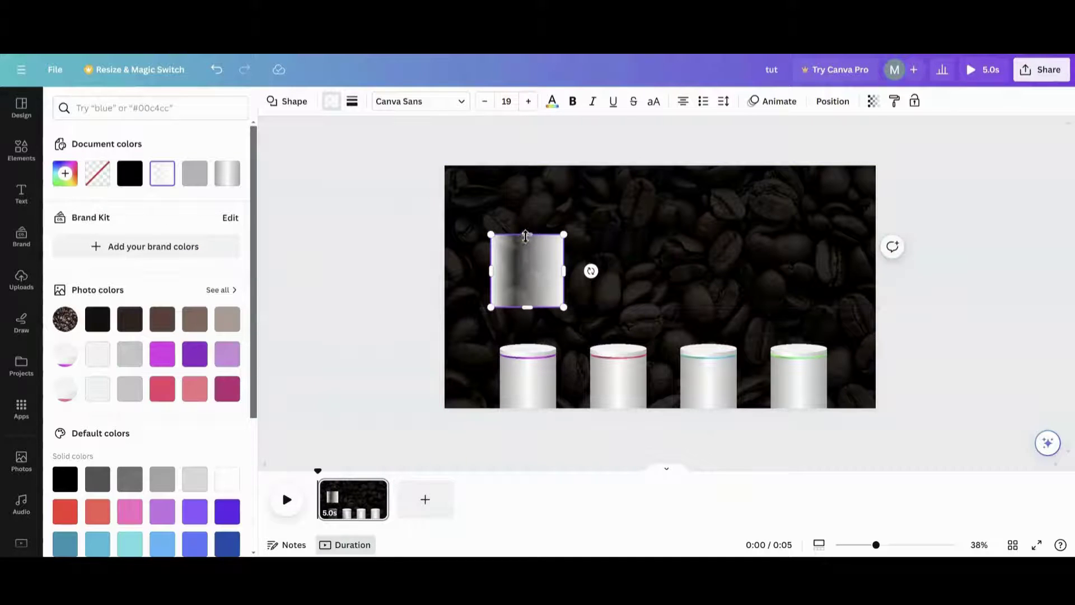
drag(525, 236, 525, 221)
drag(528, 280, 524, 250)
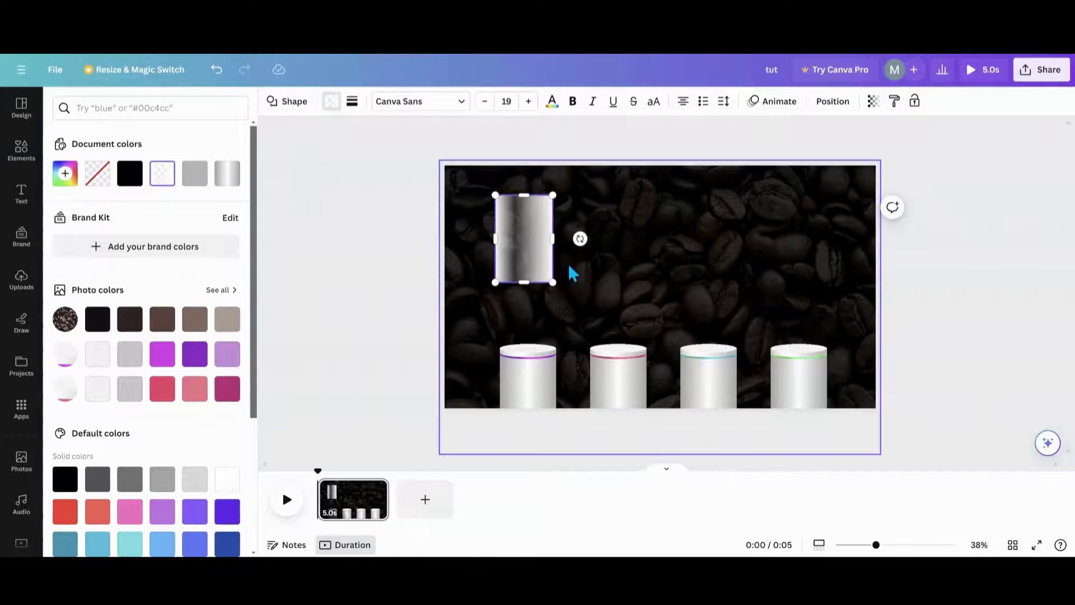
- Duplicate the gradient rectangle and place the copy beside the original, slightly lower
click(584, 277)
click(523, 270)
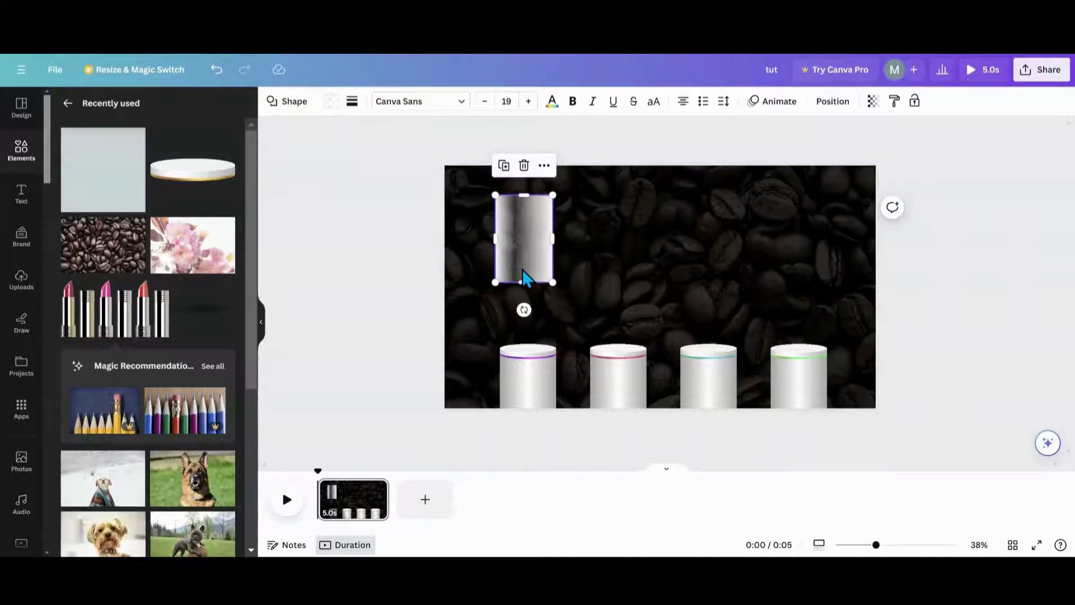
click(503, 167)
drag(521, 243, 585, 268)
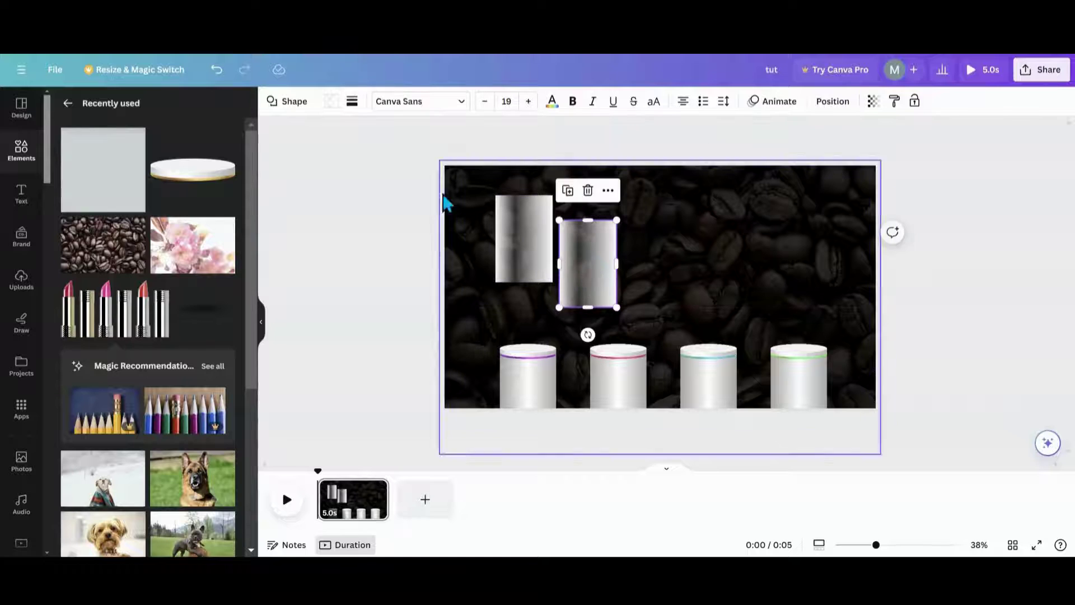
- Change the copy's shape to a circle, flattened into an ellipse as wide as the rectangle, and place it just below the rectangle
click(286, 102)
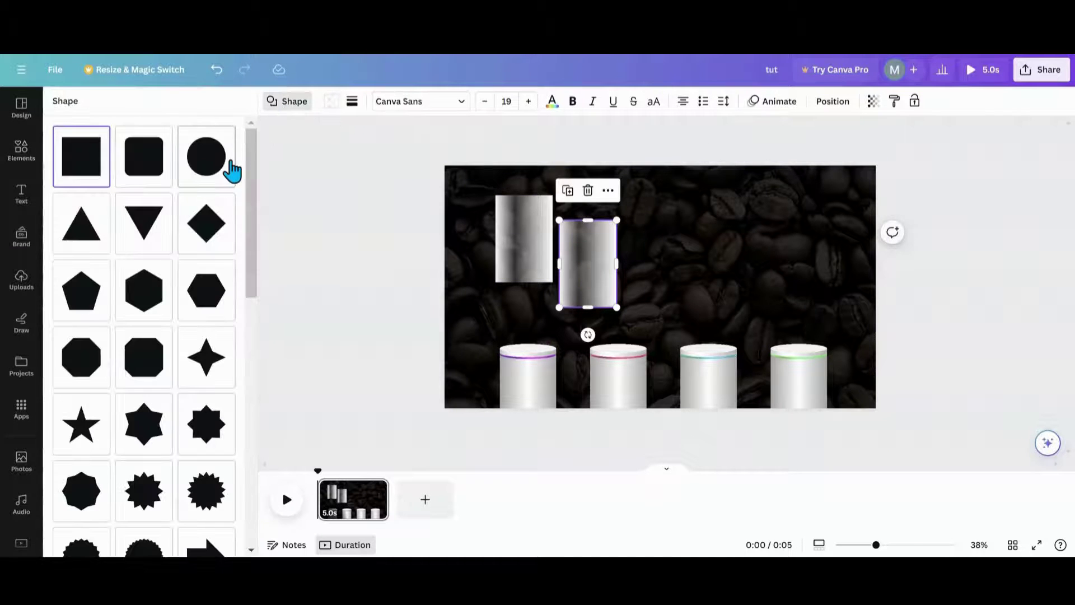
click(217, 175)
drag(595, 253, 523, 304)
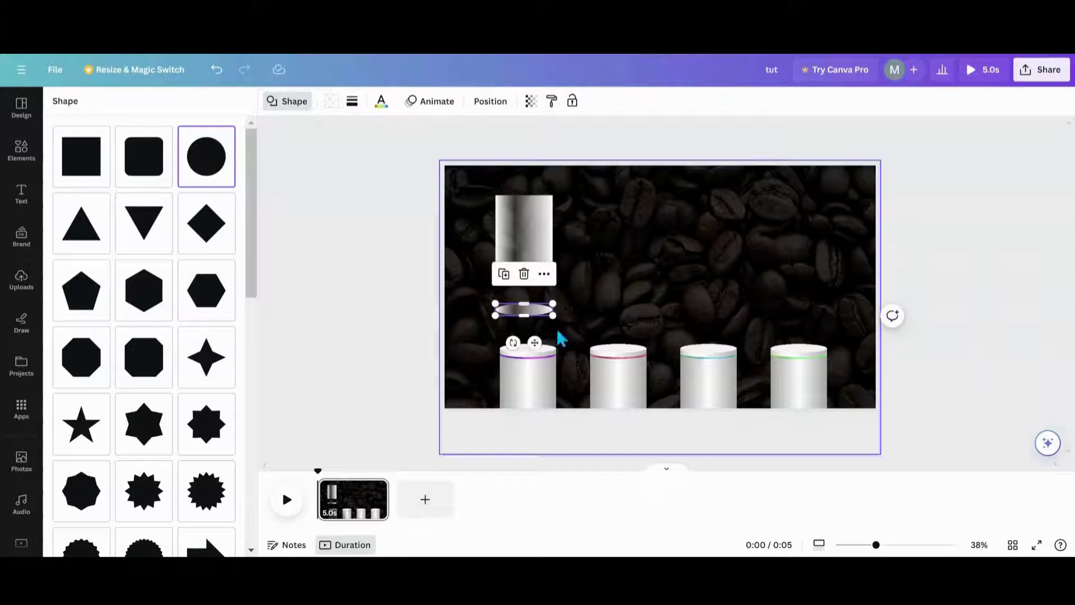
drag(537, 344, 536, 328)
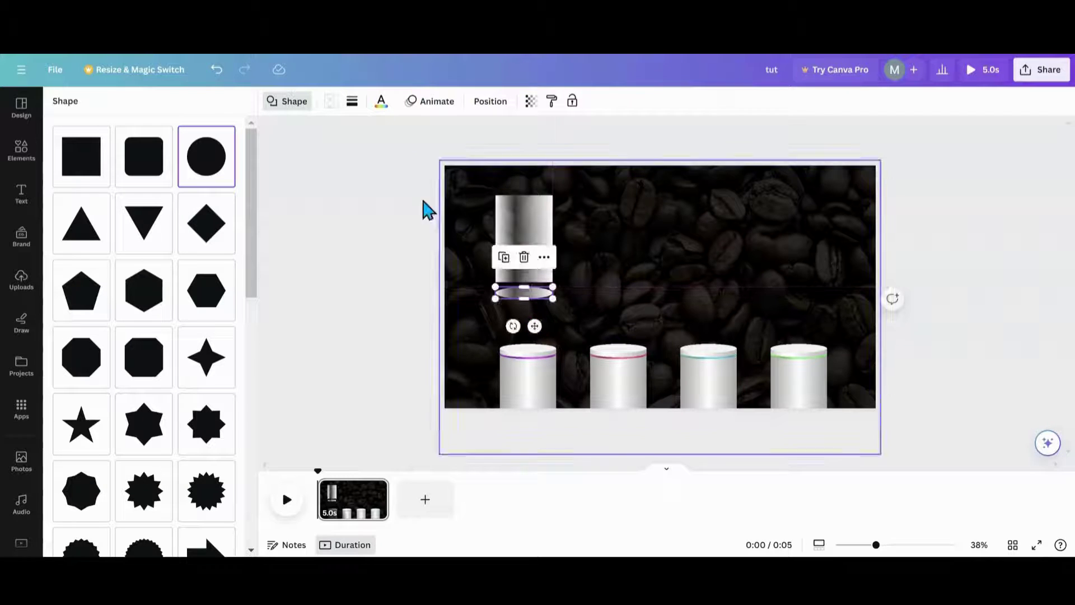
- Change the ellipse's gradient style to the vertical linear one
click(332, 102)
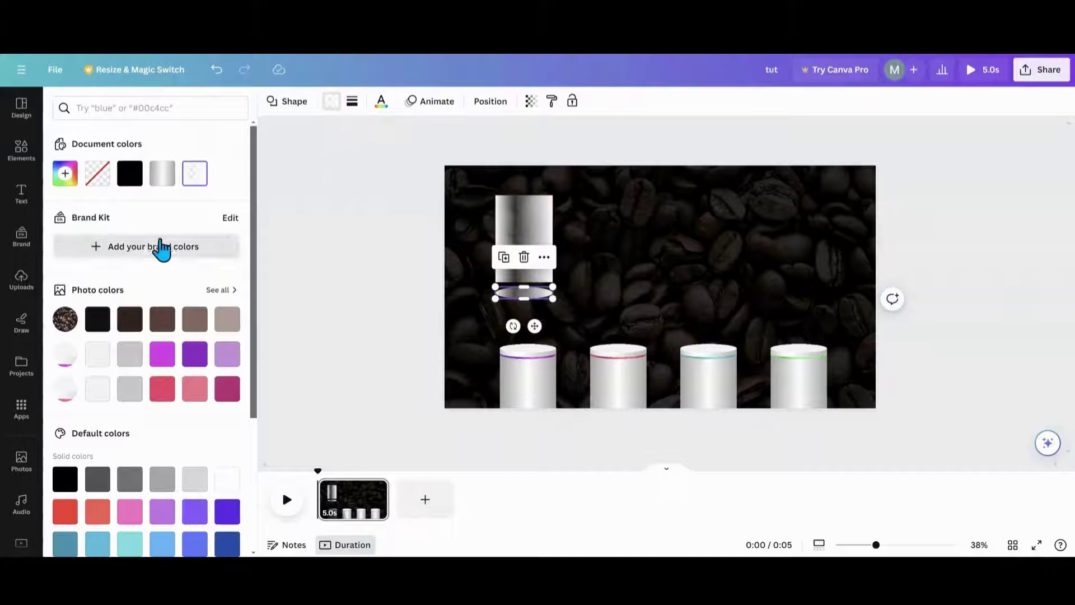
click(194, 176)
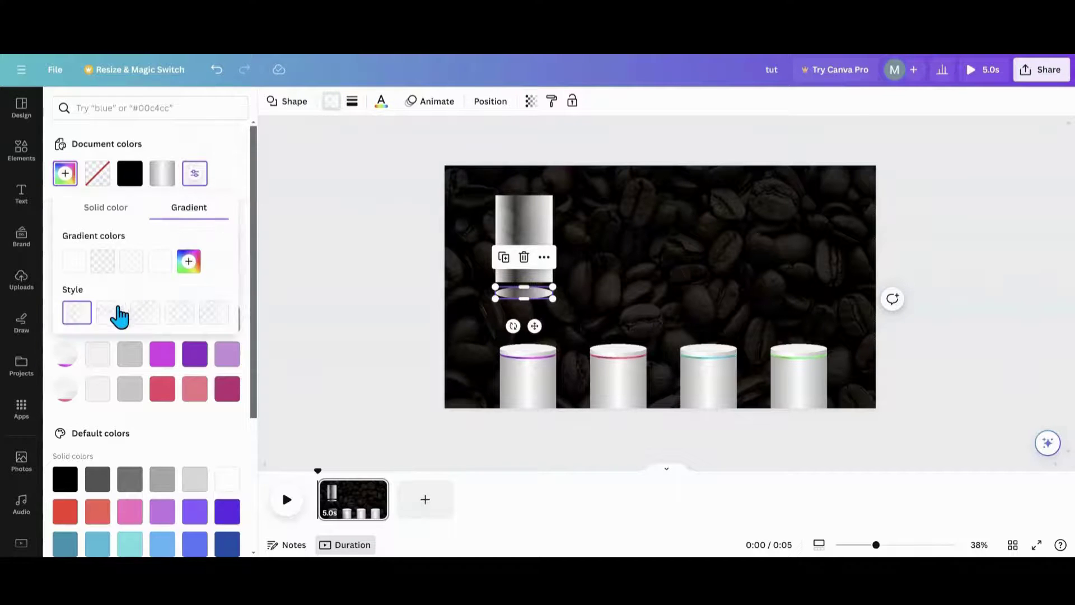
click(113, 316)
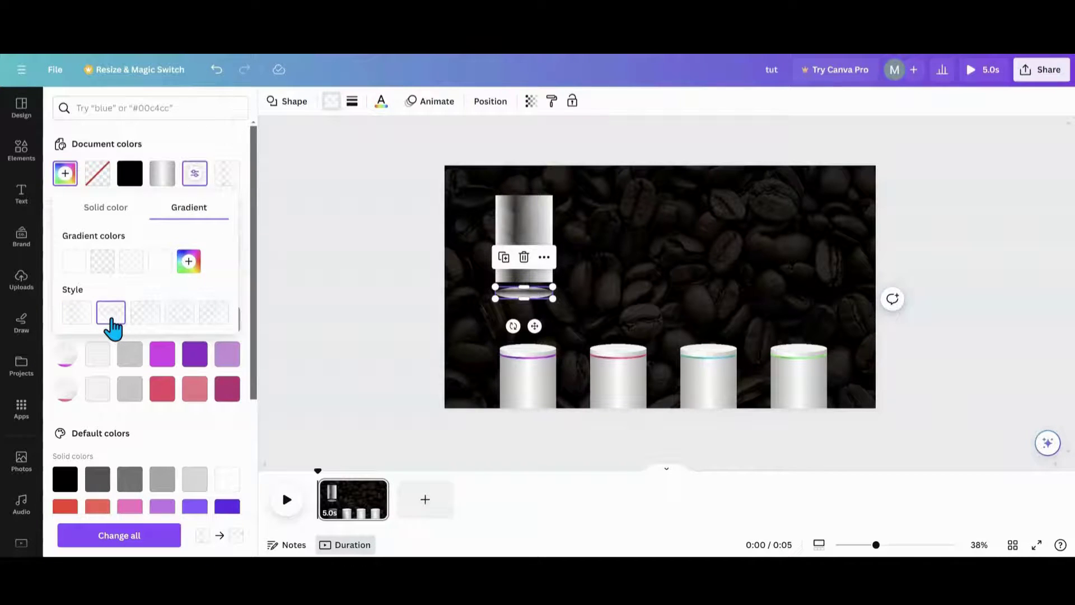
- Add a fifth colour stop in black (#000000) to the ellipse's gradient and move it to first place
click(189, 261)
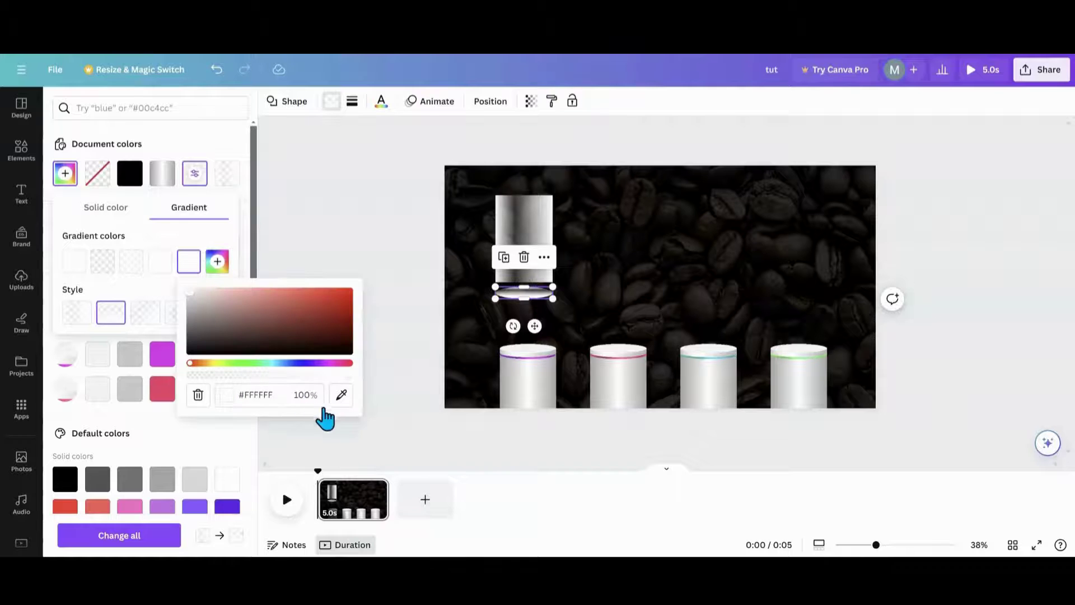
click(341, 396)
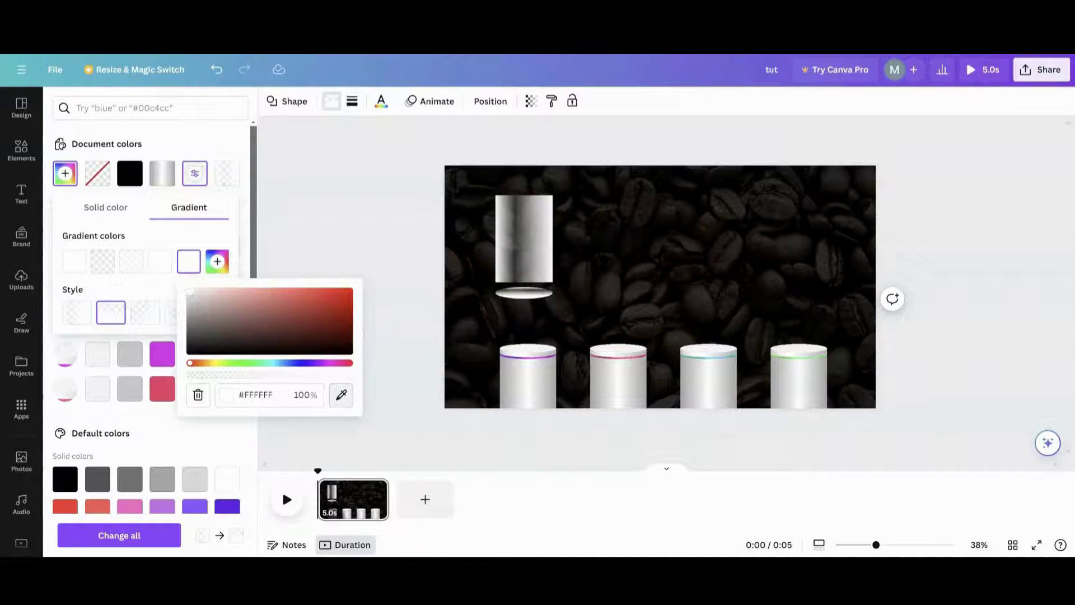
click(130, 173)
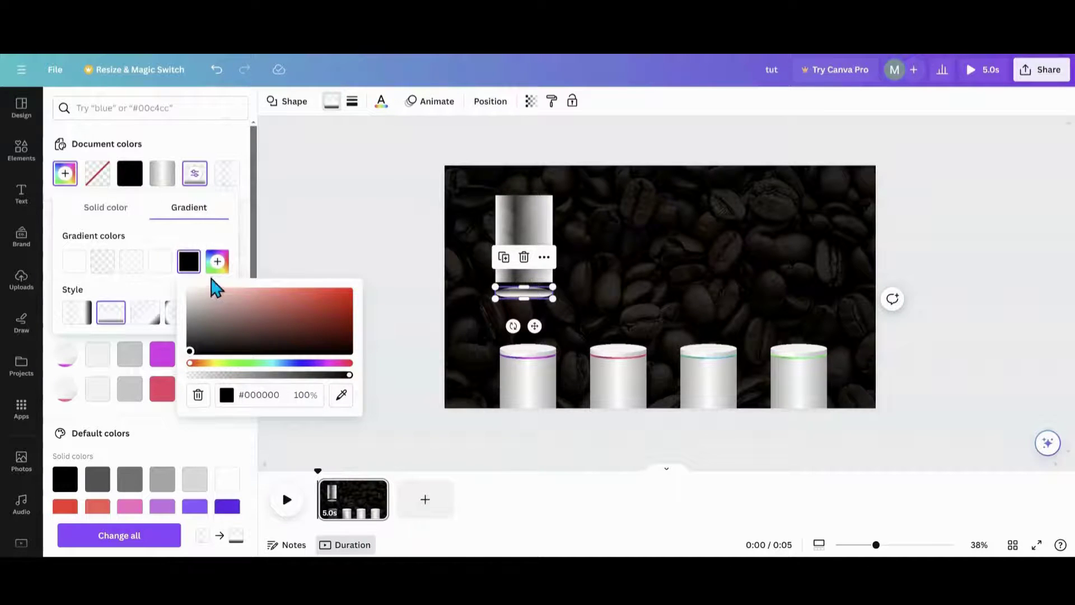
click(197, 235)
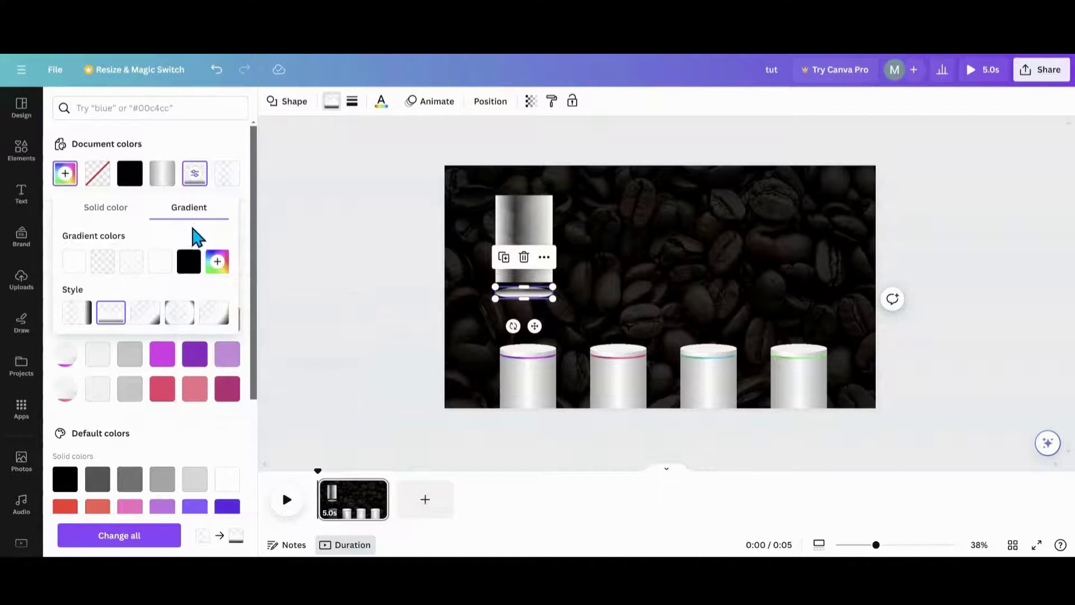
drag(192, 274, 71, 275)
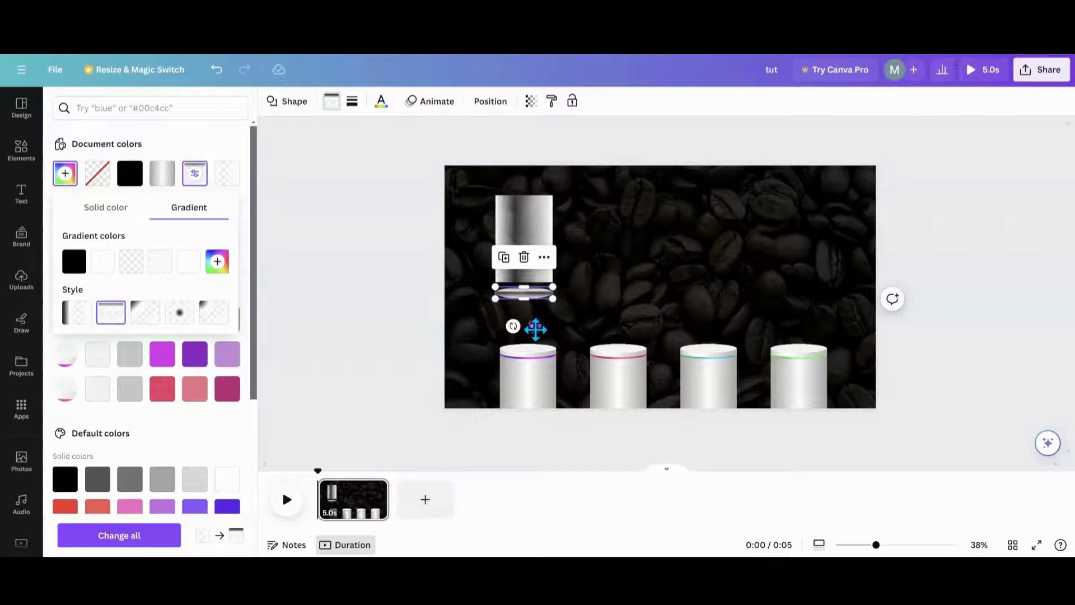
- Move the ellipse up to overlap the rectangle's lower edge and order its layer directly behind the rectangle
drag(535, 327, 533, 320)
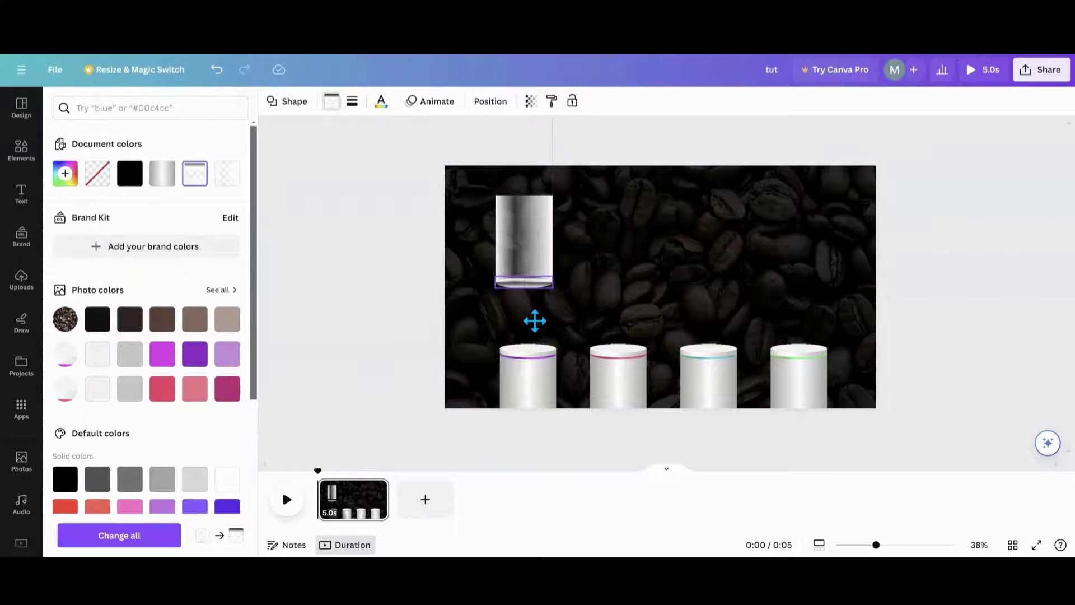
click(489, 102)
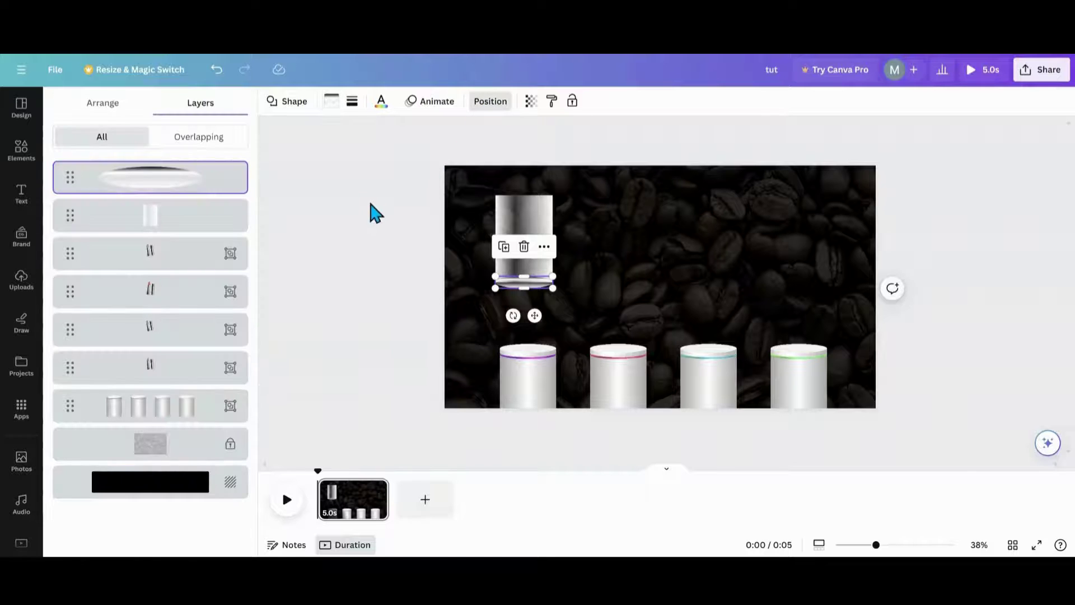
drag(197, 190, 176, 240)
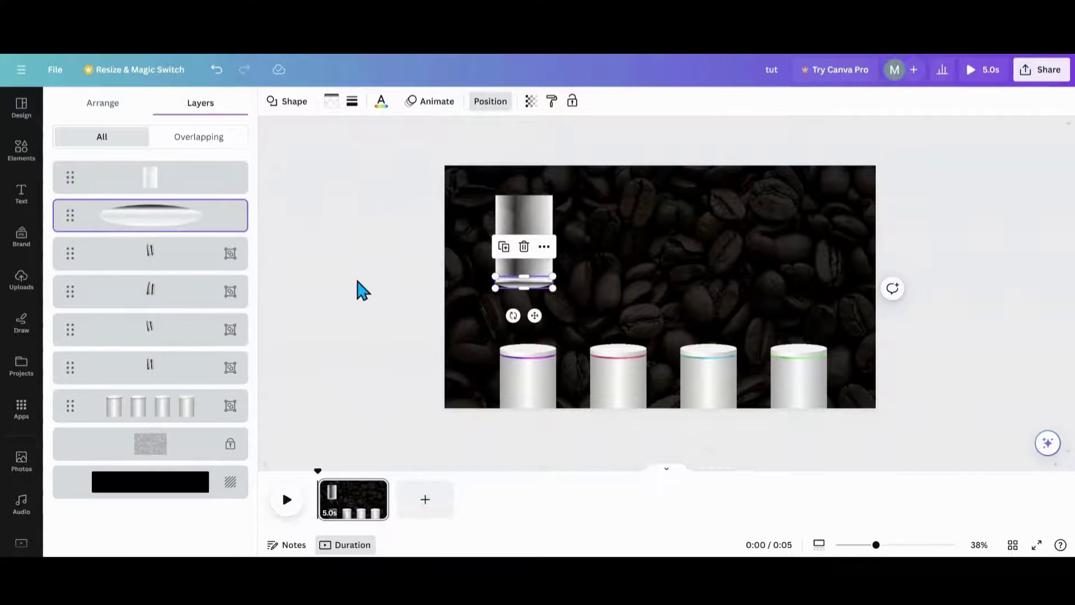
click(387, 312)
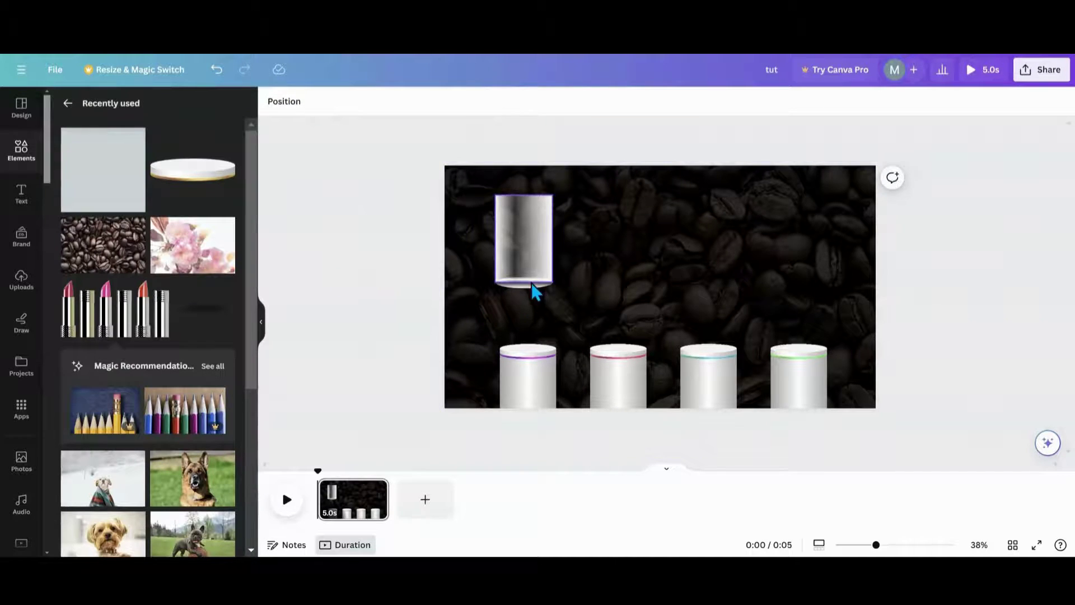
- Stretch the gradient rectangle upward so it extends well past the page's upper edge
click(540, 232)
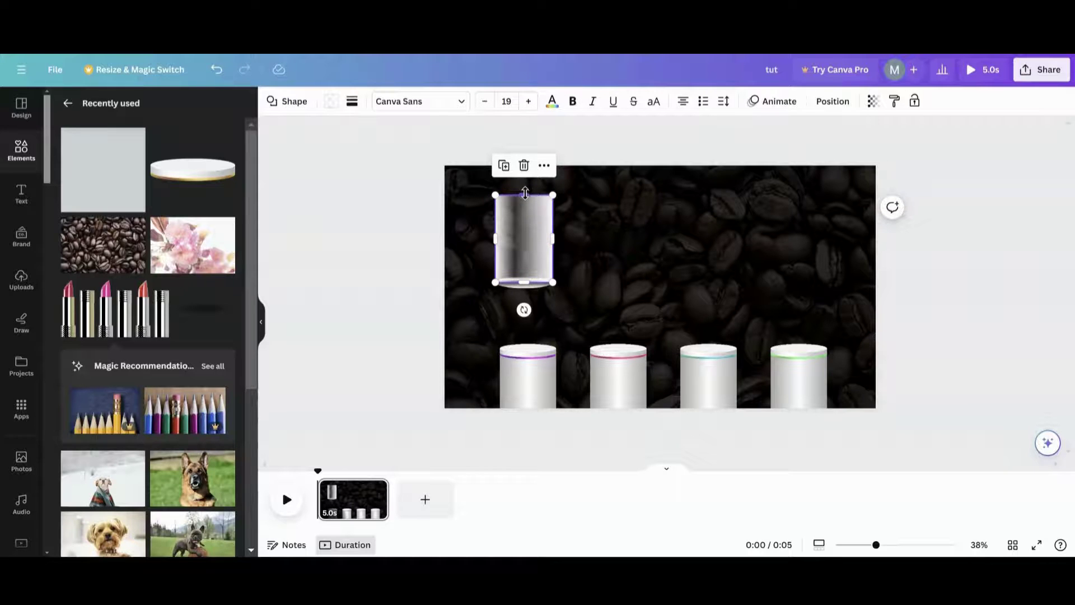
drag(525, 193, 522, 116)
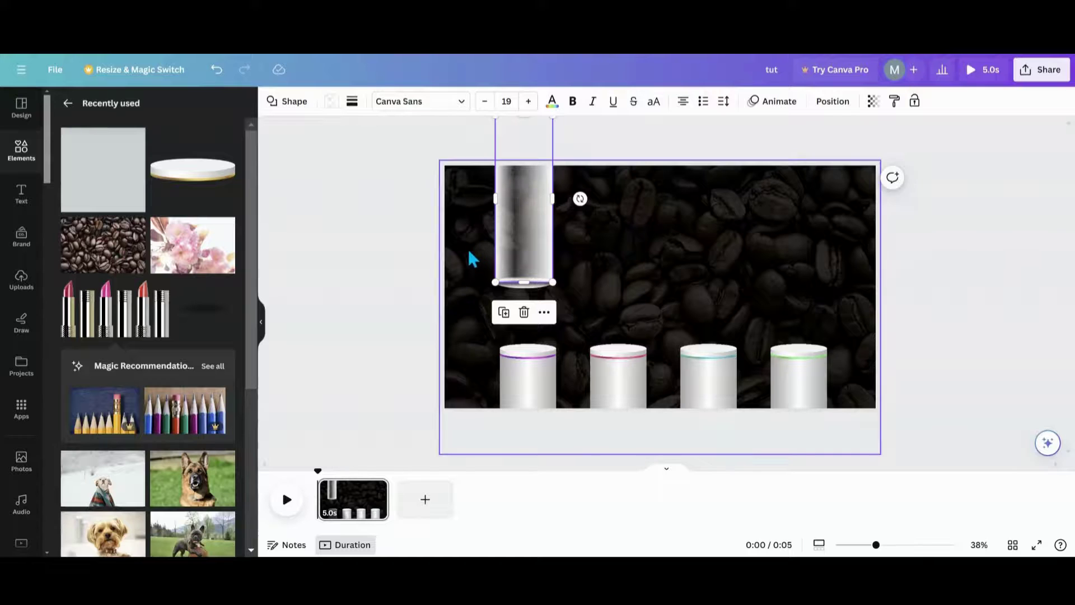
- Group the stretched rectangle with the ellipse and move the group a little higher
click(833, 101)
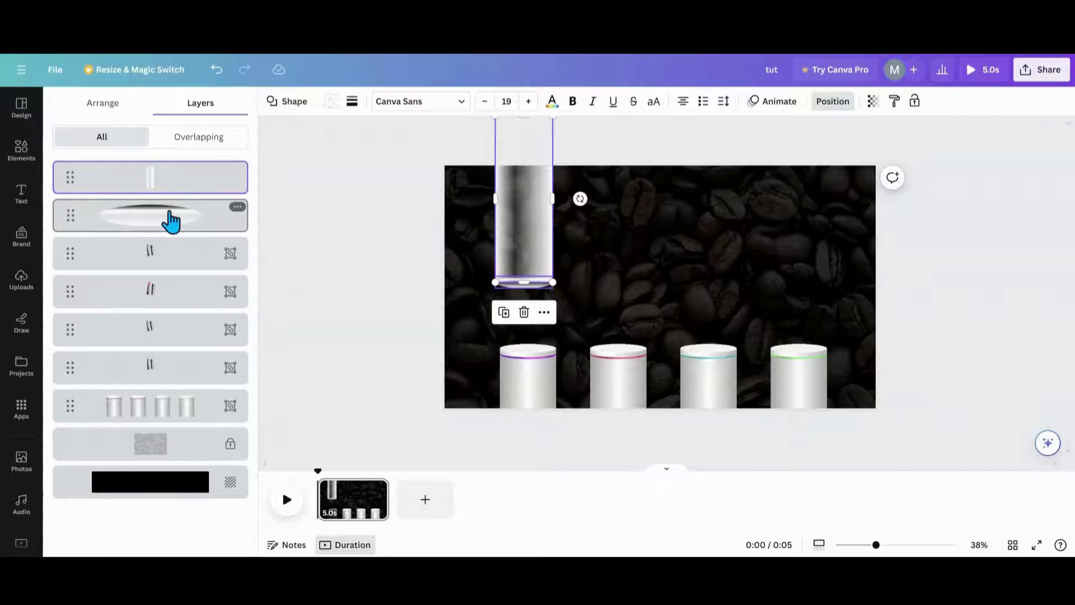
shift+click(170, 220)
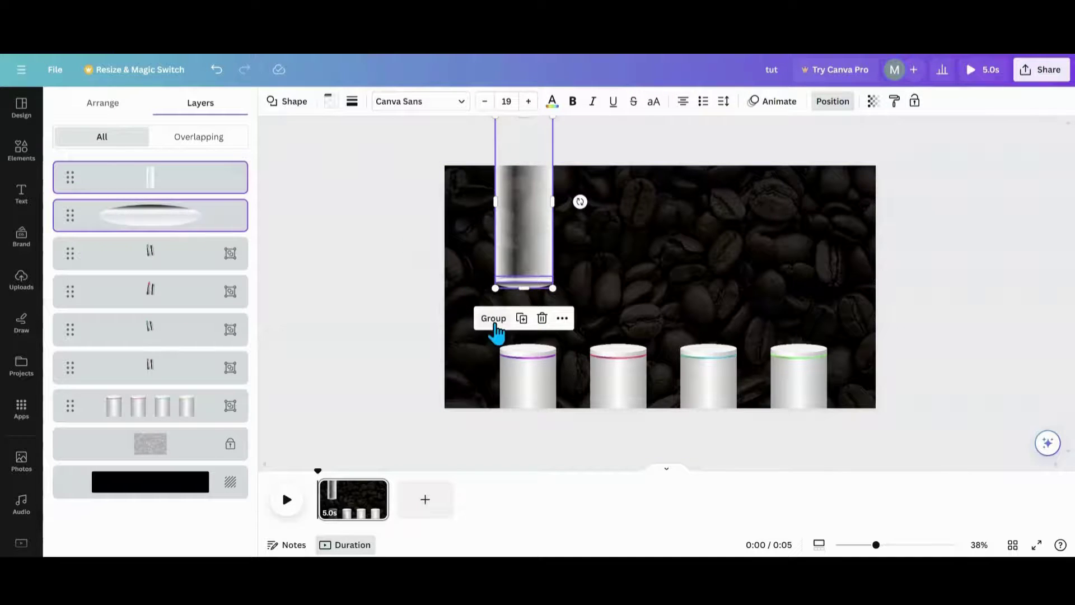
click(495, 325)
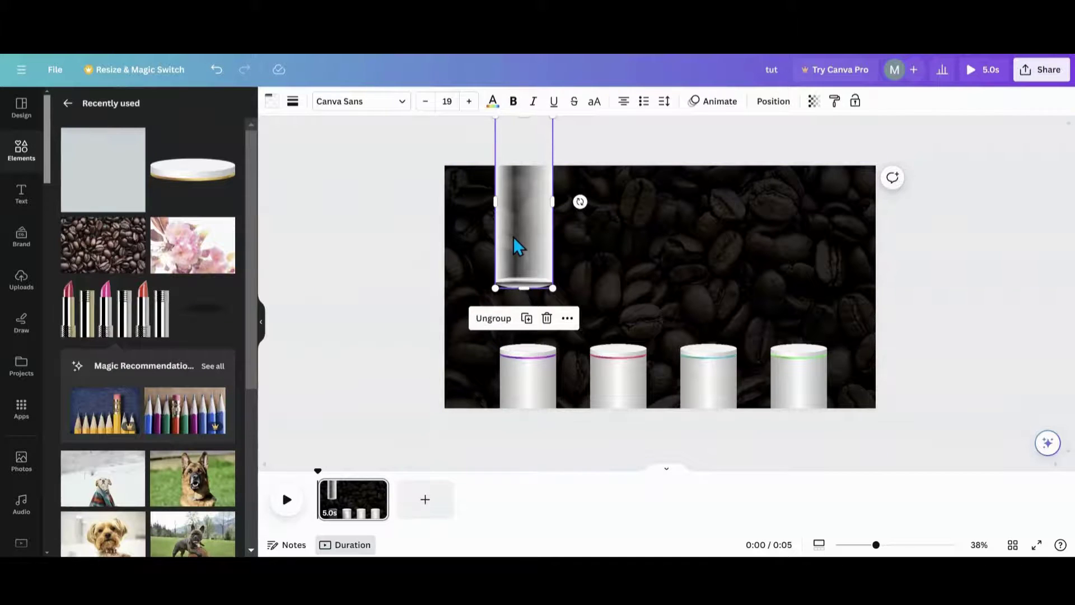
drag(514, 239, 525, 199)
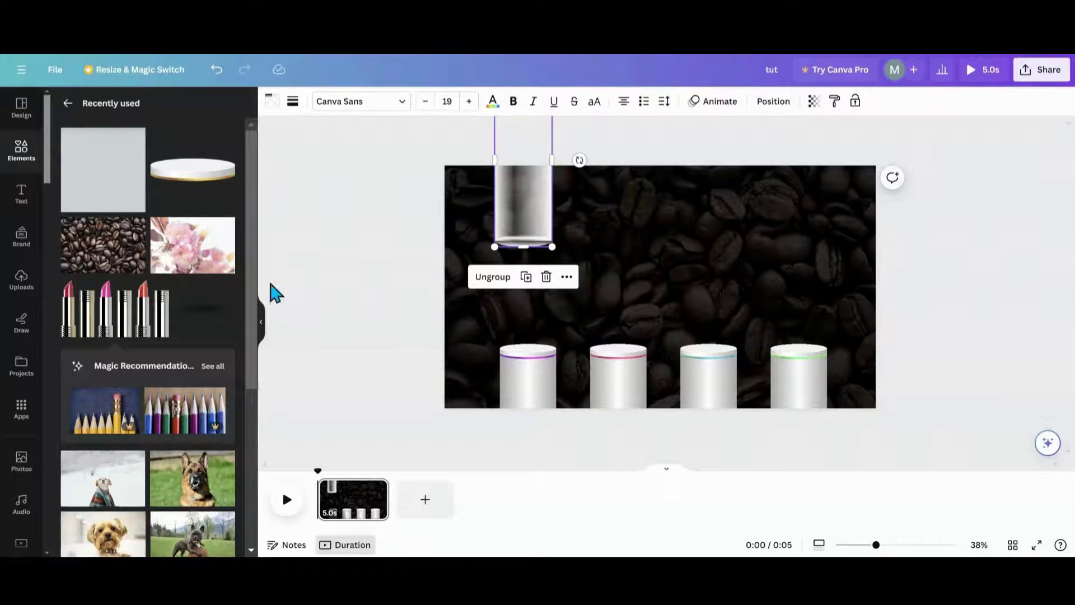
- Add custom guides to the page with 0 columns and 3 rows
click(262, 329)
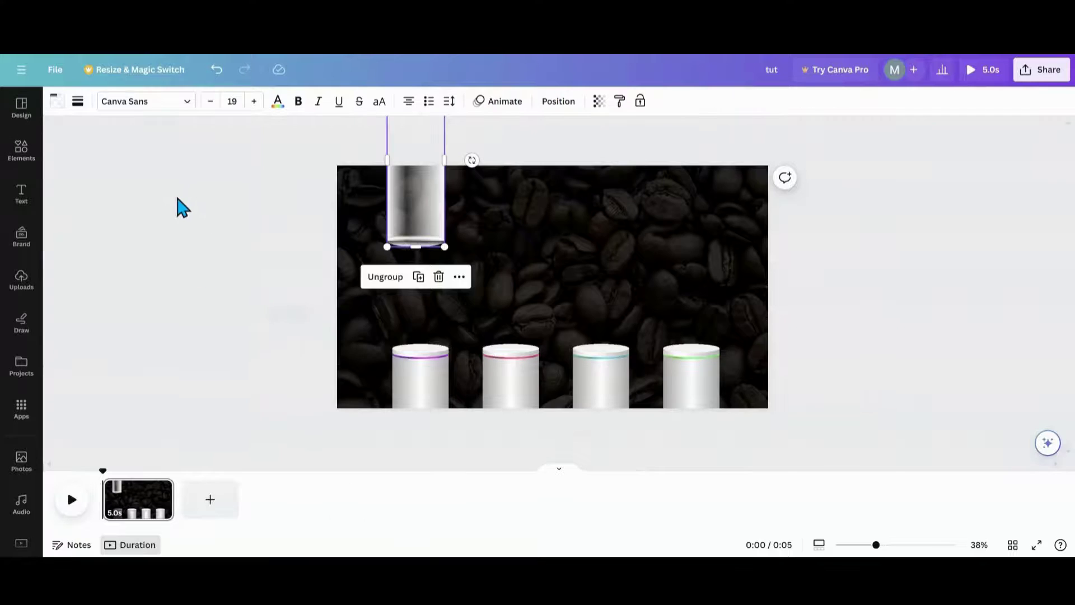
click(54, 72)
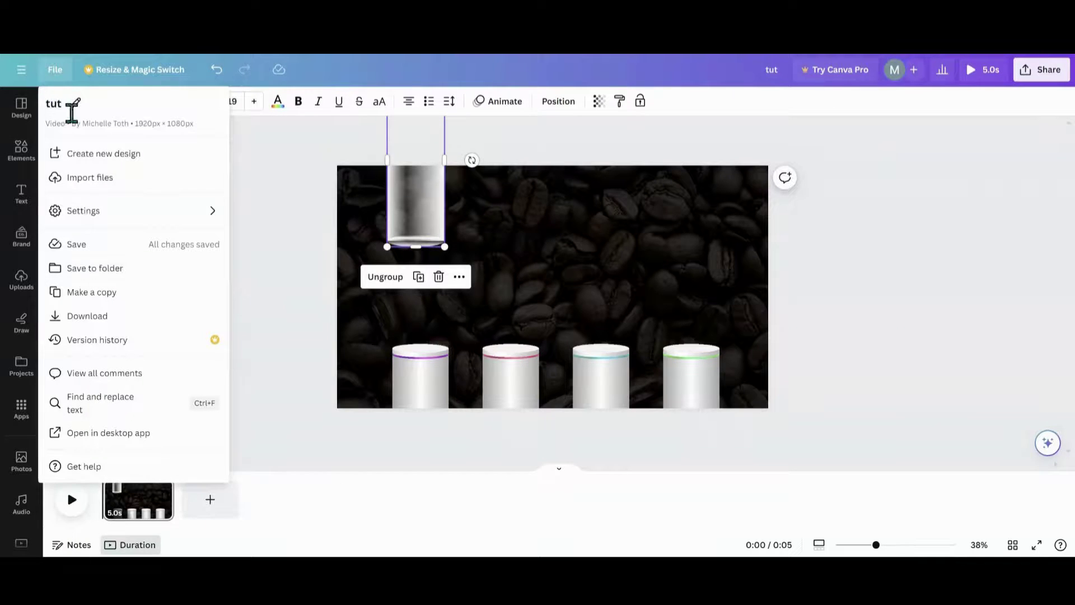
mouse_move(96, 217)
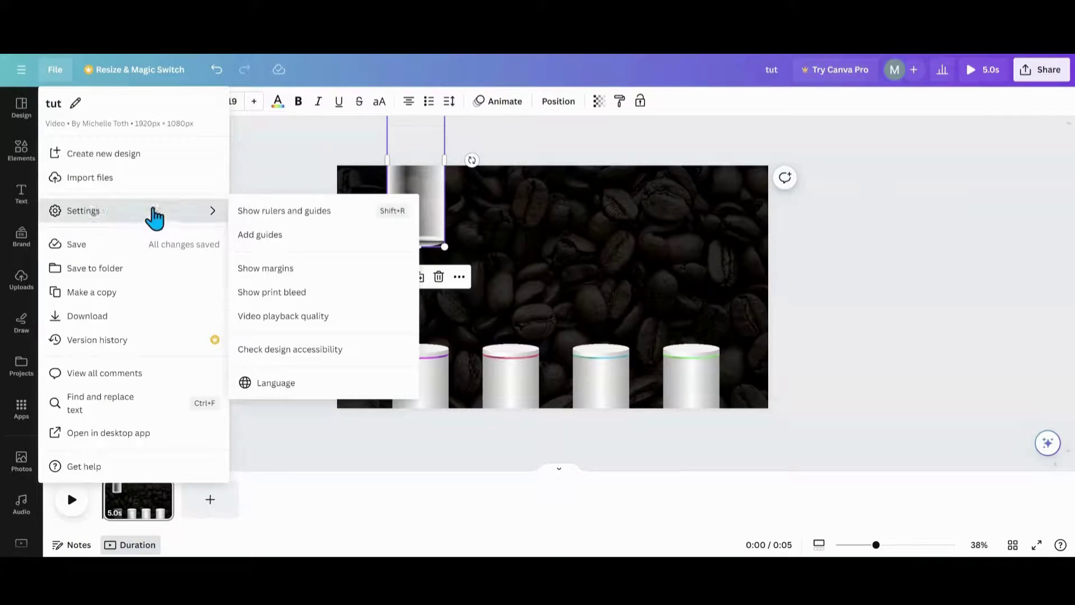
click(252, 246)
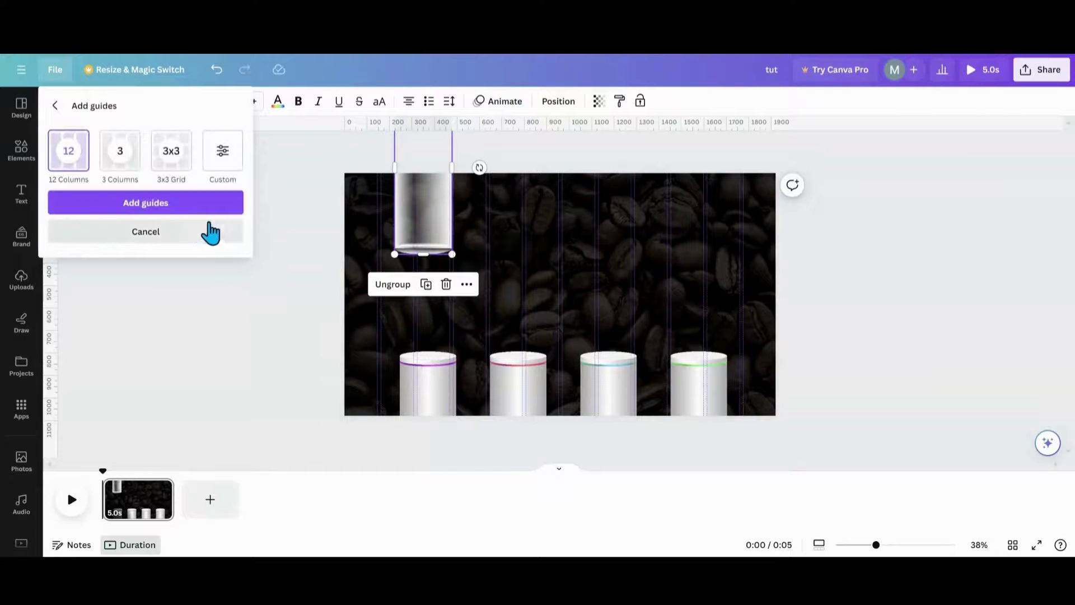
click(228, 159)
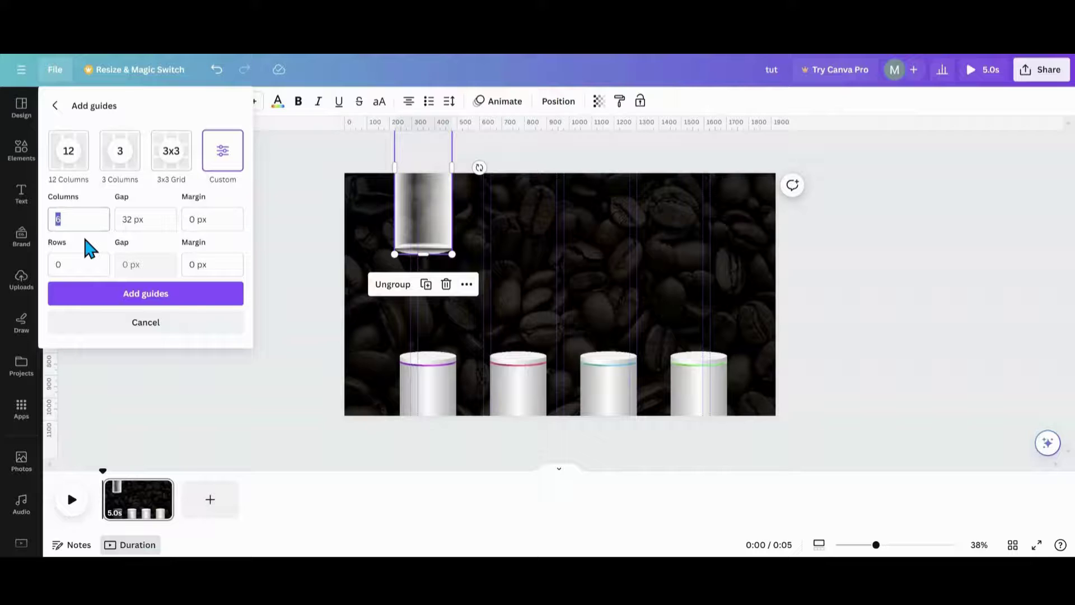
click(73, 265)
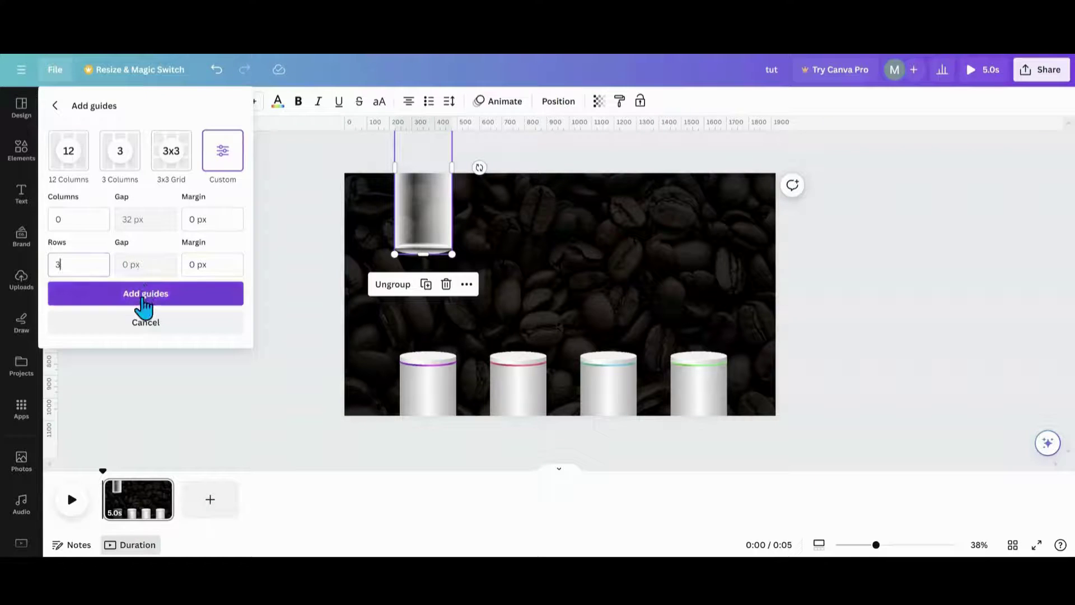
click(144, 297)
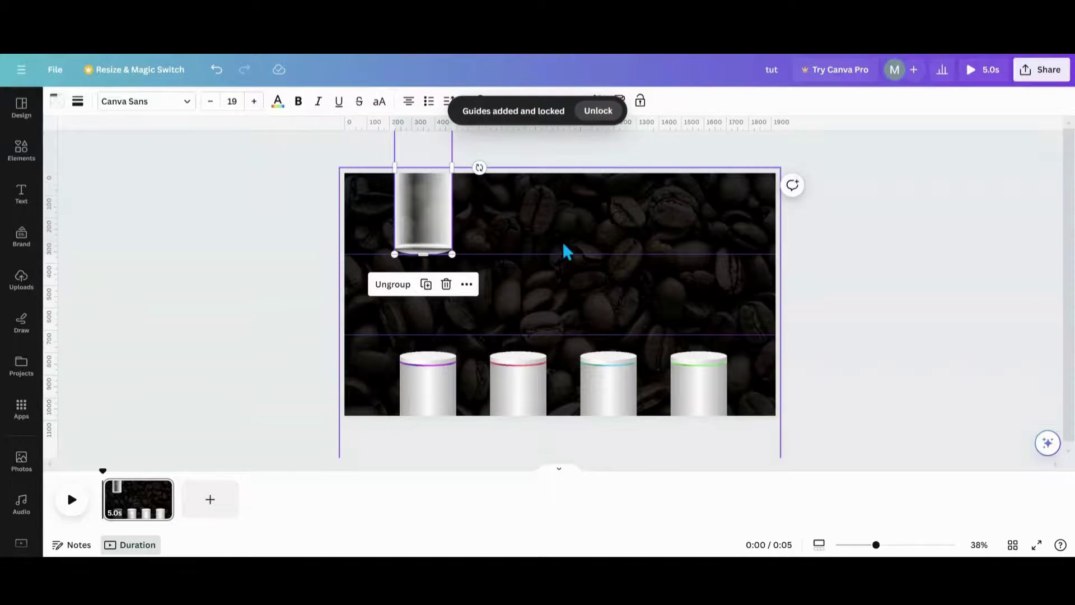
- Unlock the guides, raise both of them, and place the grouped shape near the page's left edge with its base on the upper guide
drag(427, 228, 427, 197)
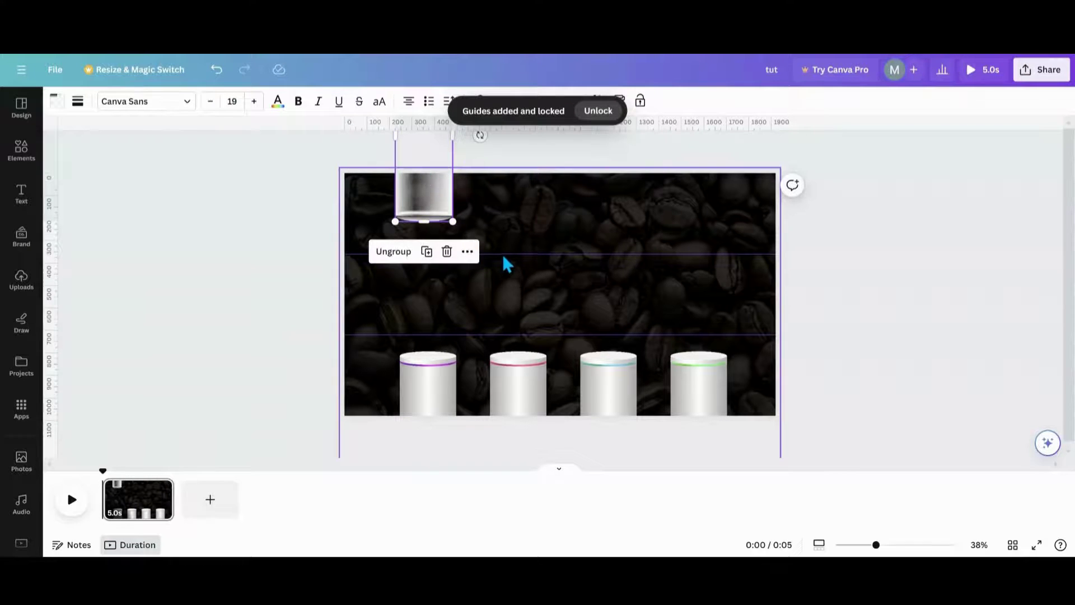
click(598, 112)
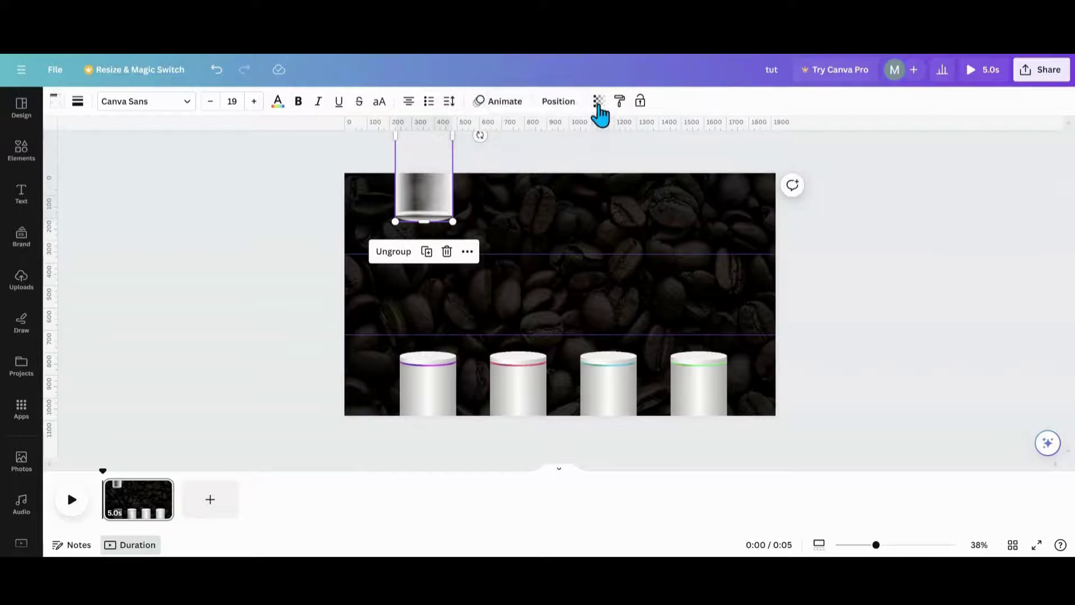
drag(525, 255, 519, 225)
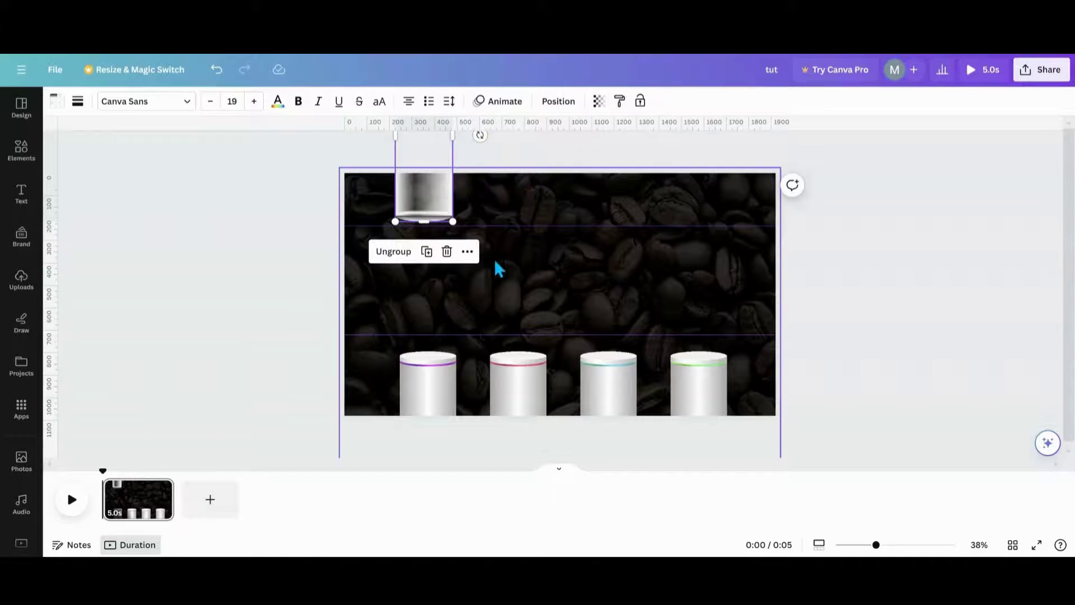
drag(478, 335, 474, 314)
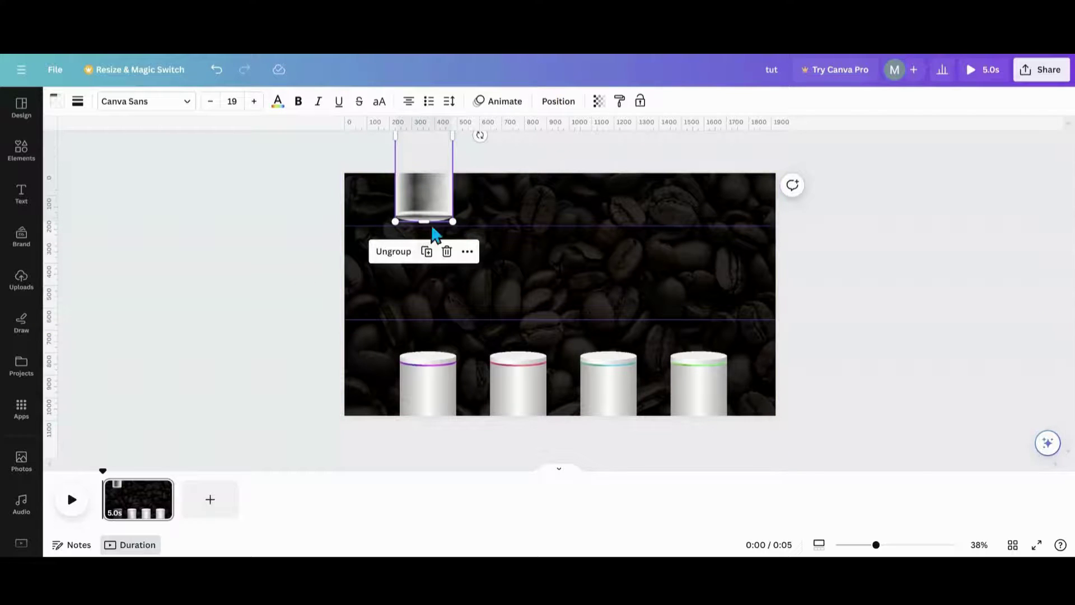
drag(420, 197, 376, 199)
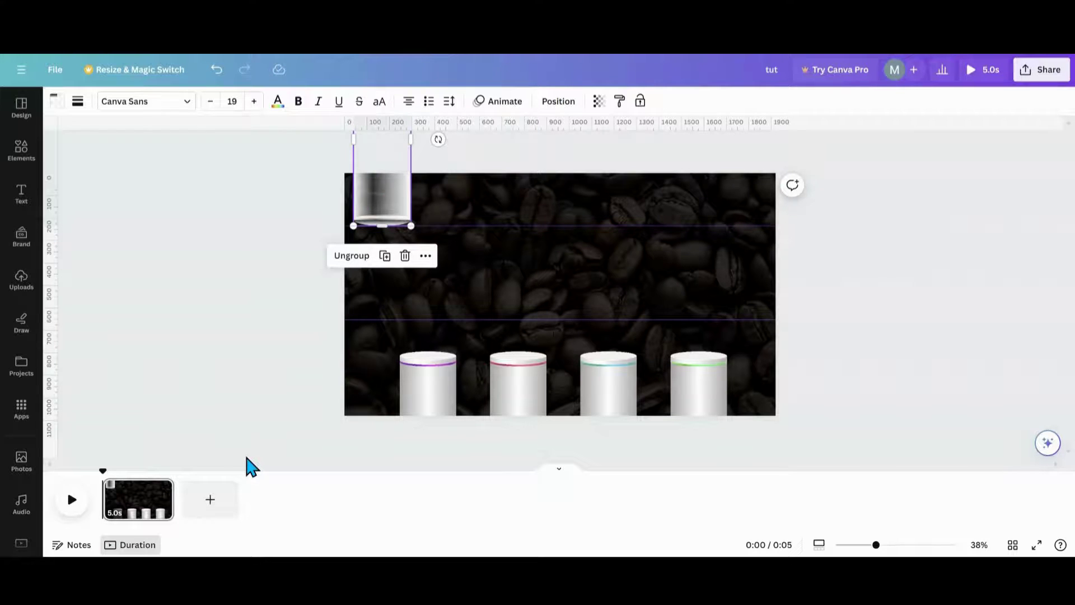
- Duplicate the first page and, on the copy, move the grouped cylinder sideways so it lines up above the purple podium
click(161, 489)
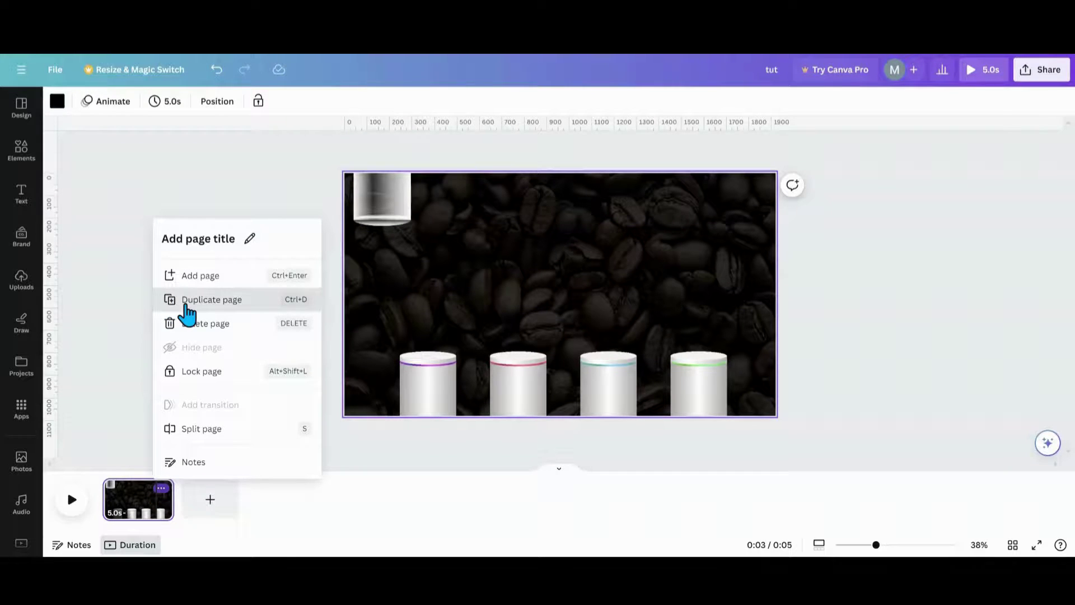
click(187, 305)
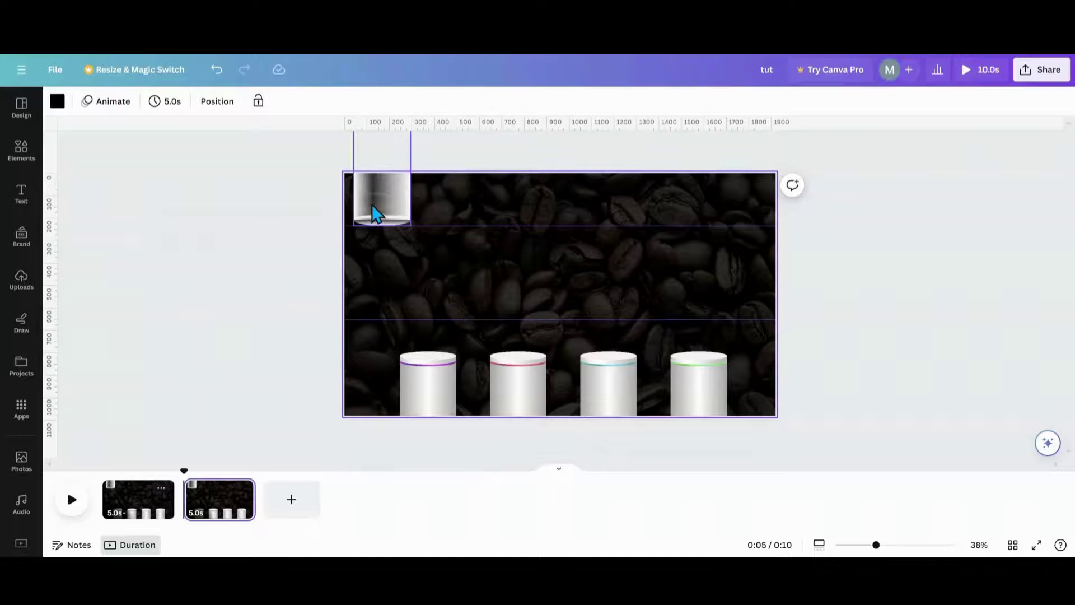
drag(372, 216, 407, 207)
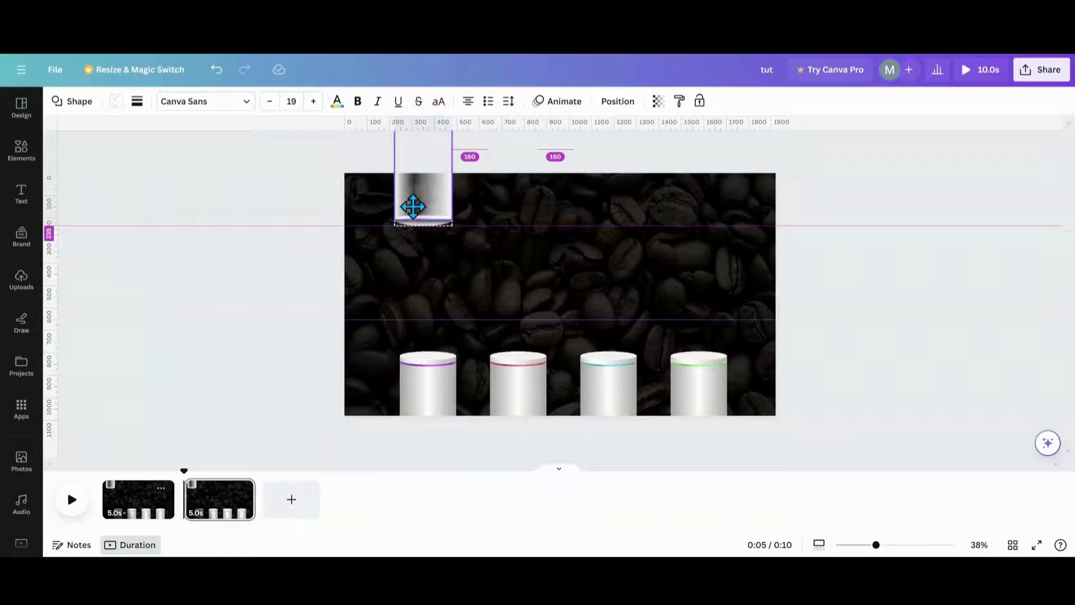
drag(413, 207, 419, 202)
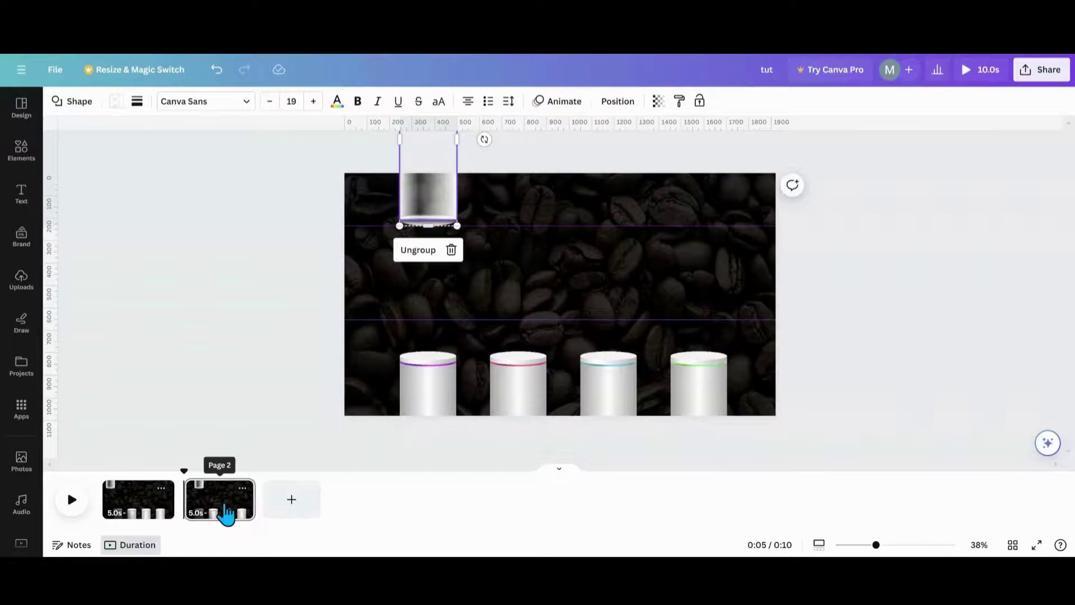
- Duplicate page 2 and, on the copy, lower the cylinder until its base sits near the lower guide above the purple podium
click(242, 489)
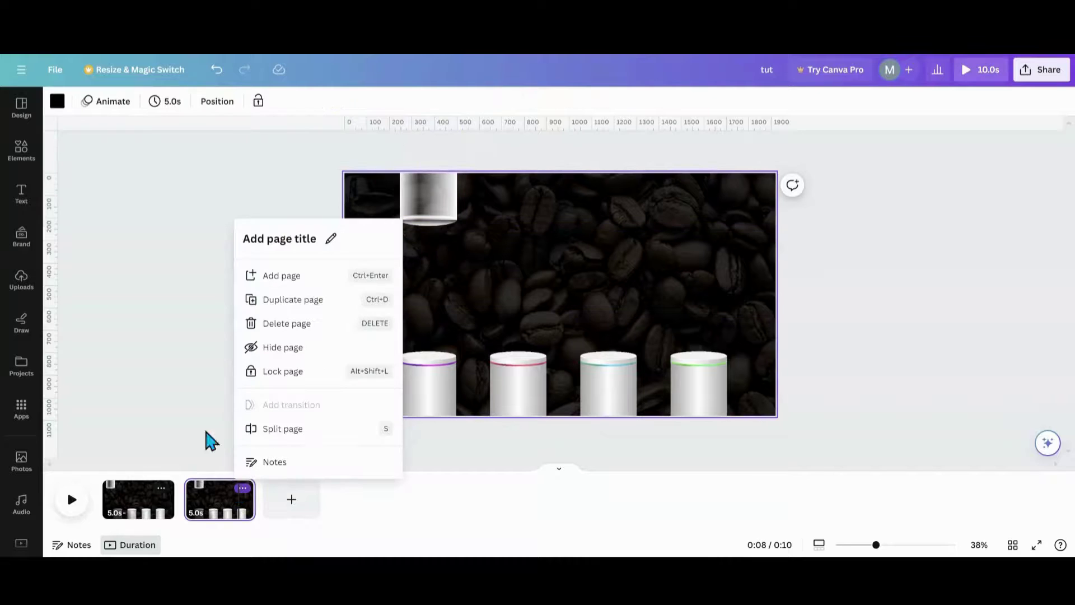
click(269, 307)
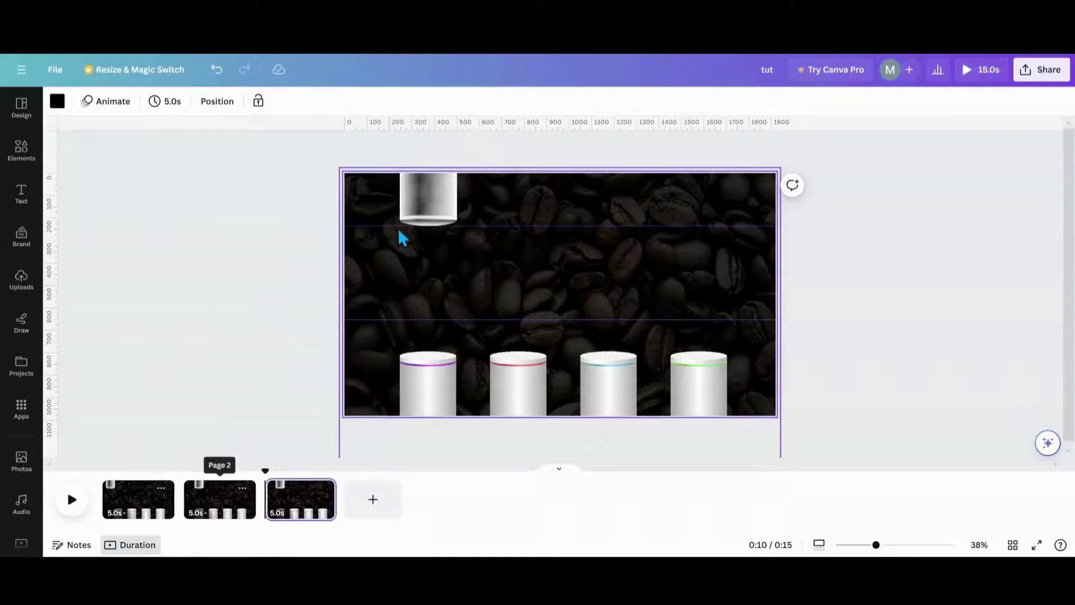
click(417, 214)
drag(420, 207, 422, 295)
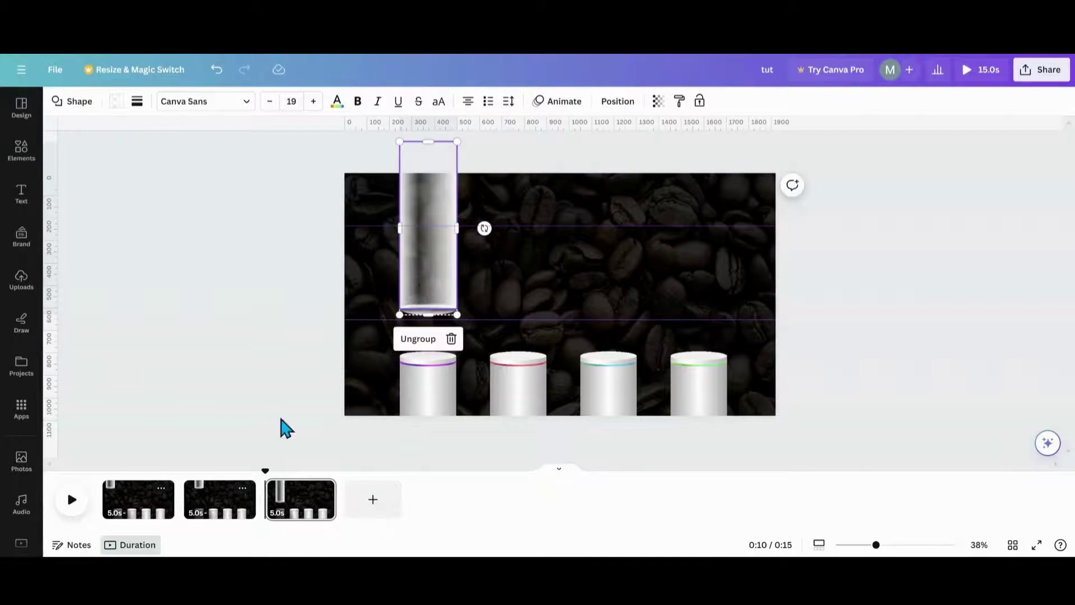
- Duplicate page 3 and, on the copy, bring the purple lipstick group down onto the purple podium, rotated upright and centered
click(324, 488)
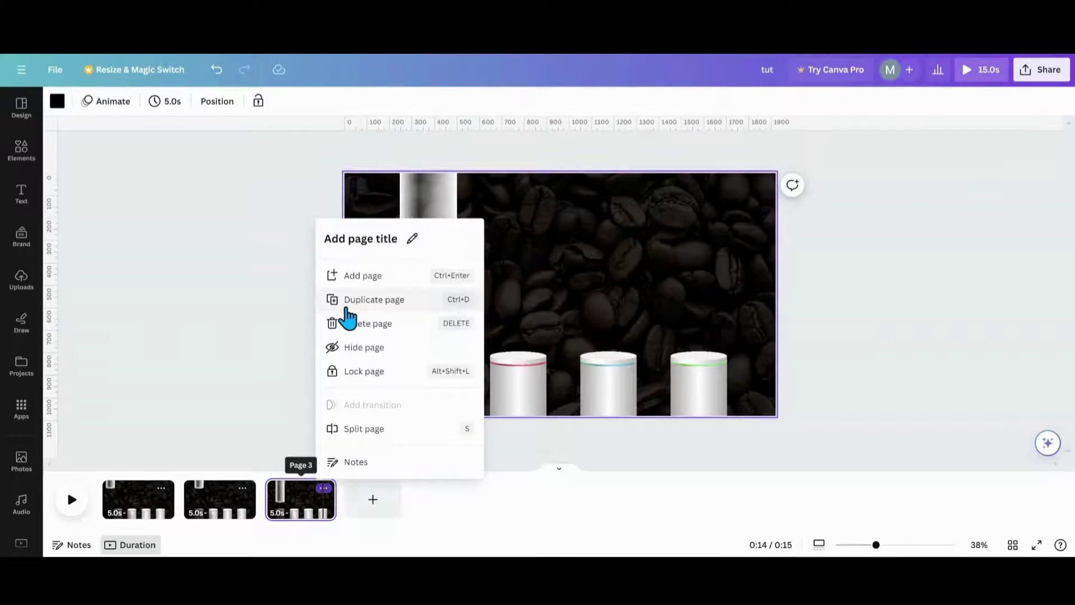
click(343, 302)
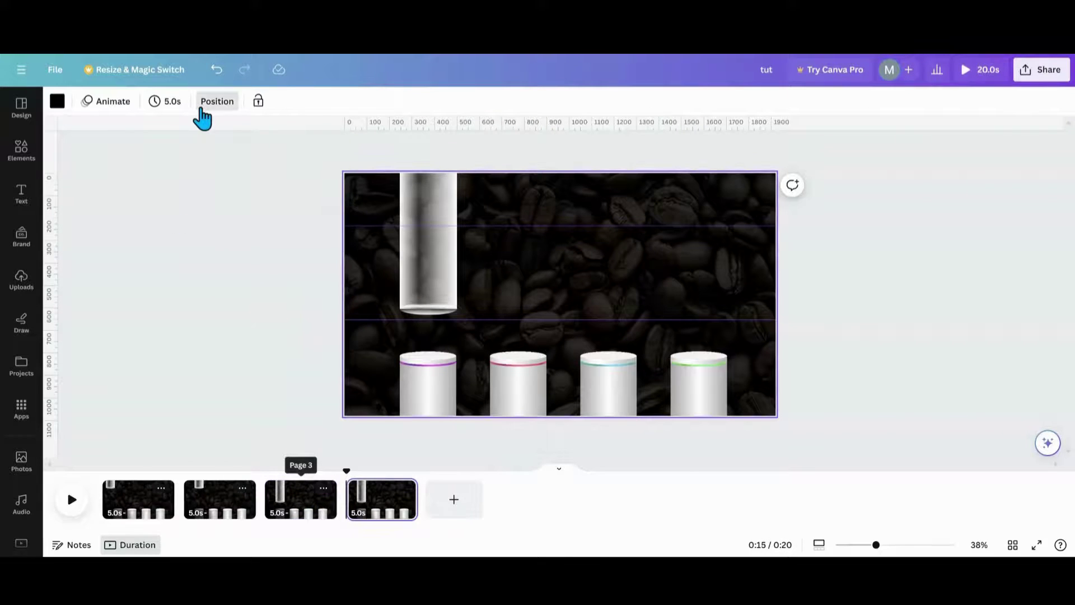
click(203, 108)
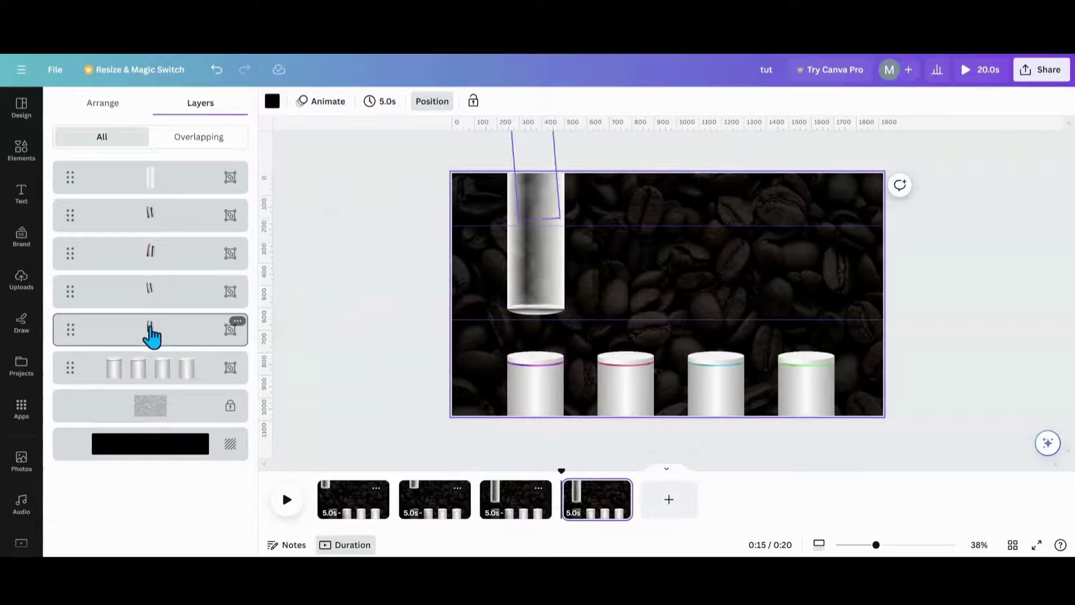
click(153, 330)
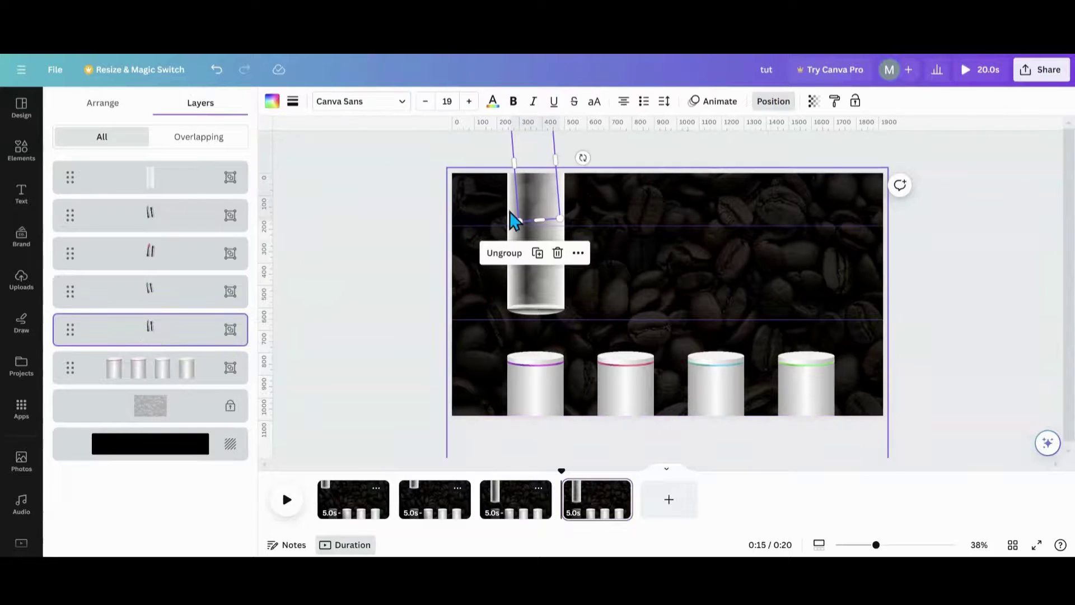
drag(545, 207, 548, 380)
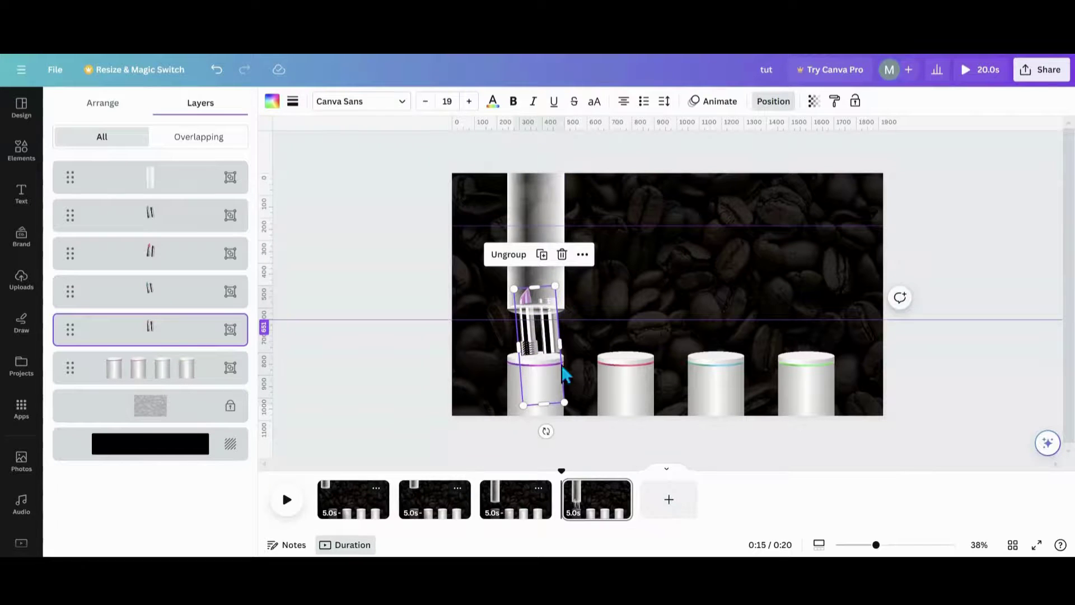
drag(546, 431, 539, 440)
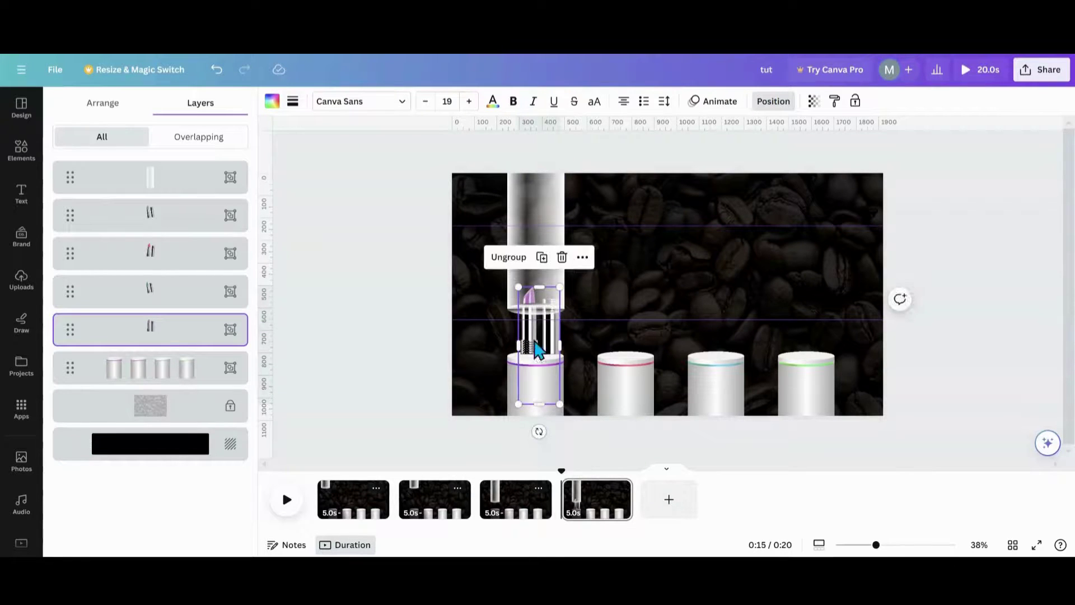
drag(536, 331, 534, 332)
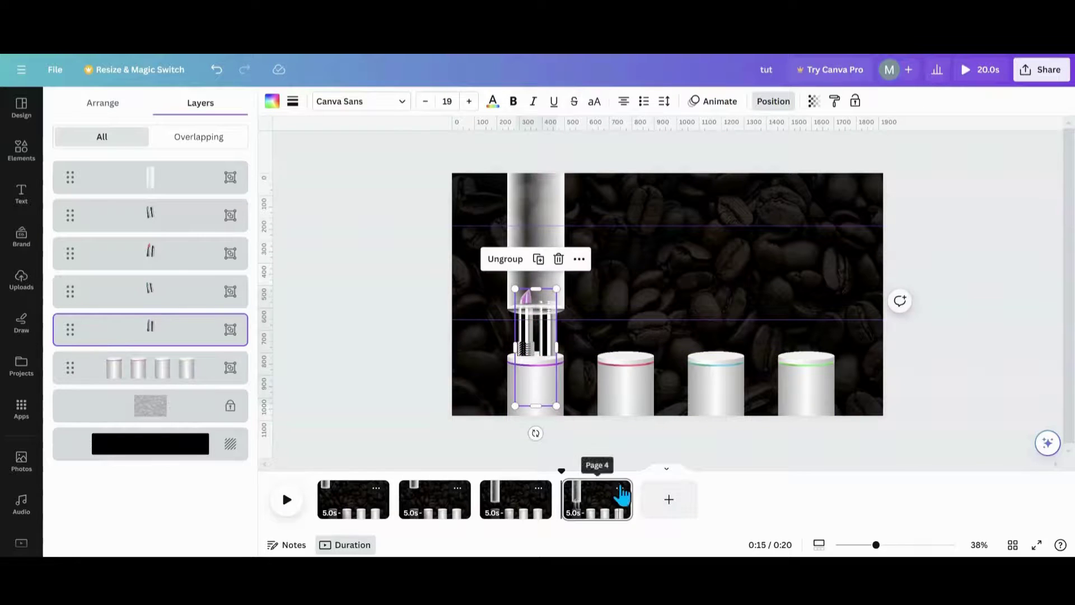
- Duplicate page 4 and, on the copy, raise the cylinder back to the upper guide, clear of the purple lipstick
click(620, 489)
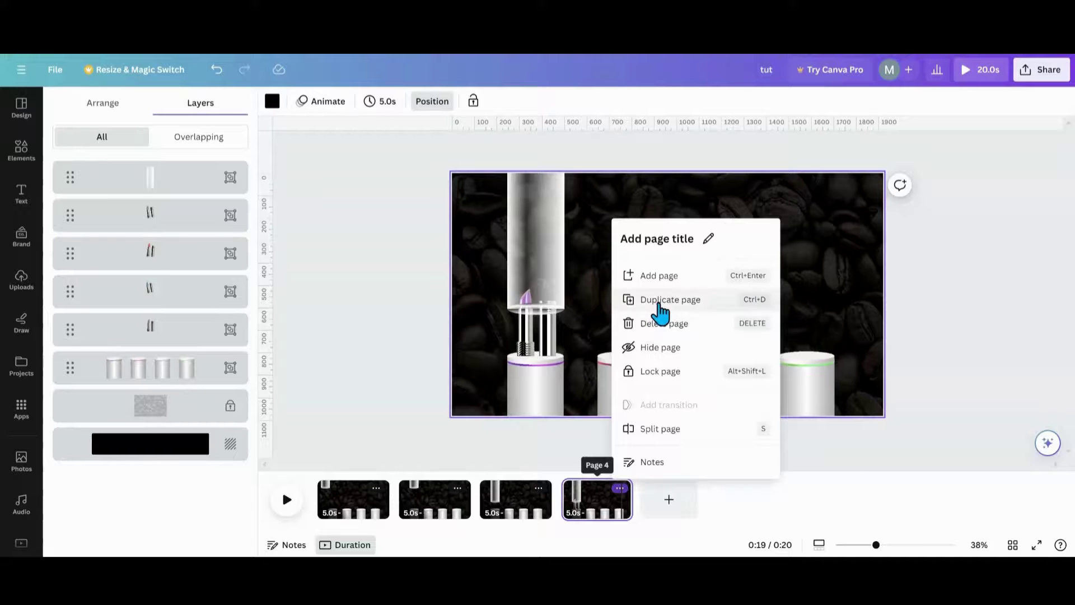
click(656, 303)
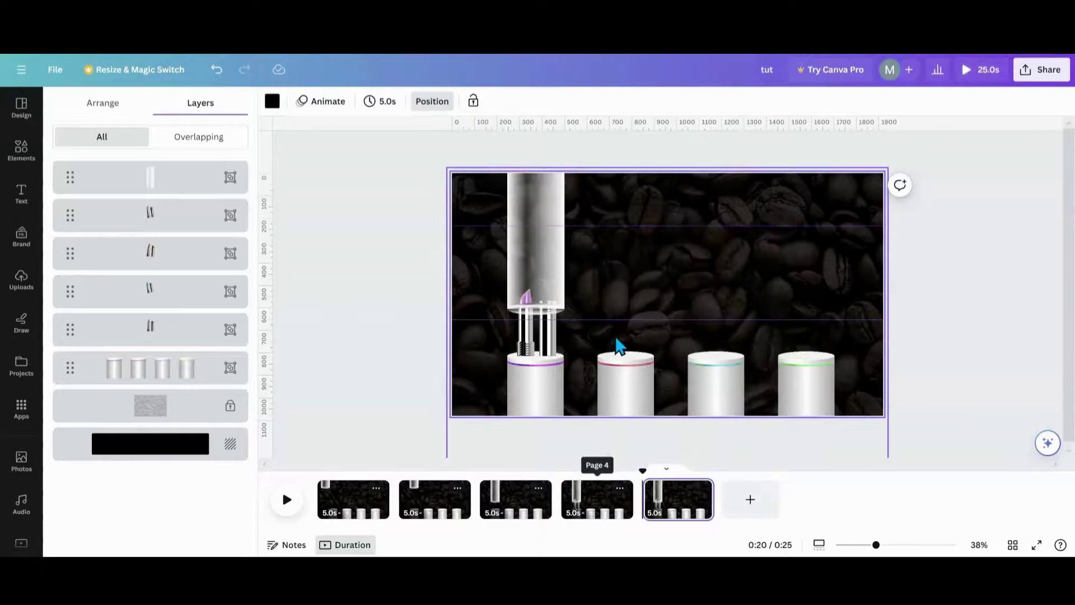
click(203, 185)
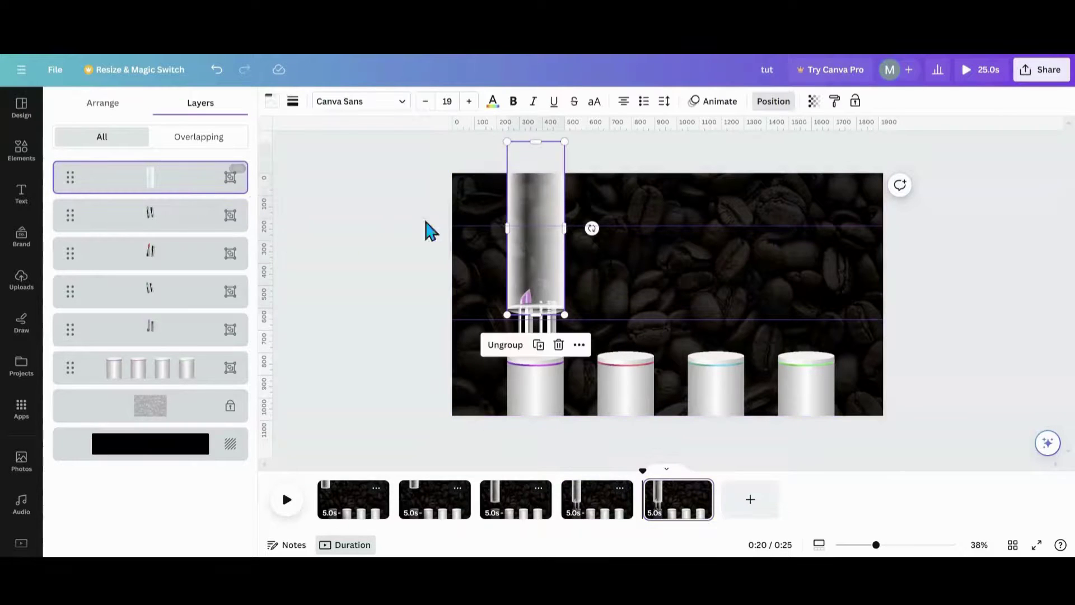
drag(538, 227, 535, 134)
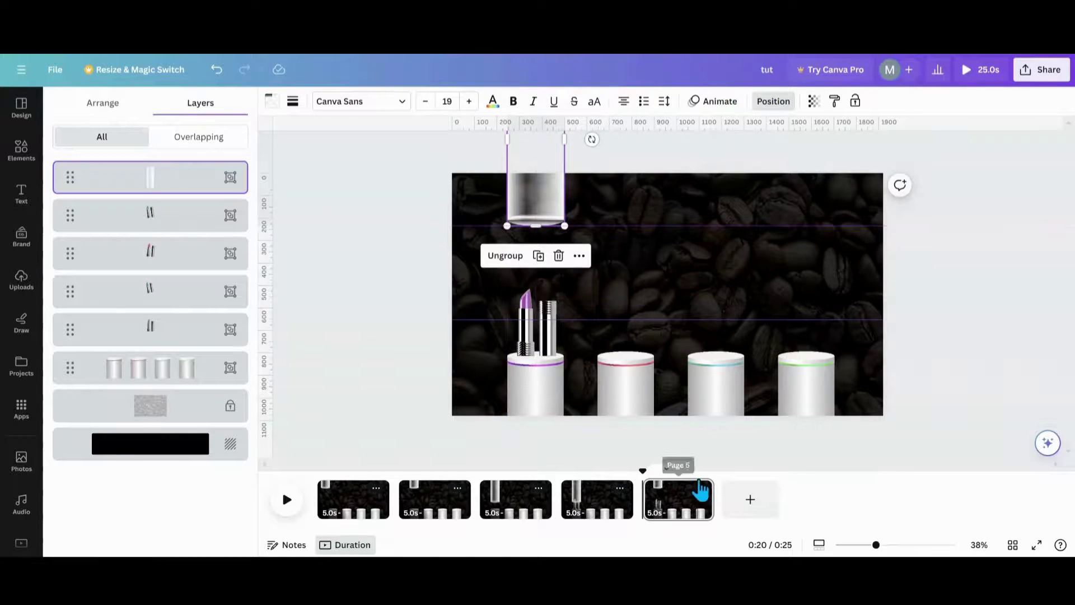
- Duplicate page 5 and, on the copy, move the cylinder along the upper guide until it is above the red podium
click(701, 488)
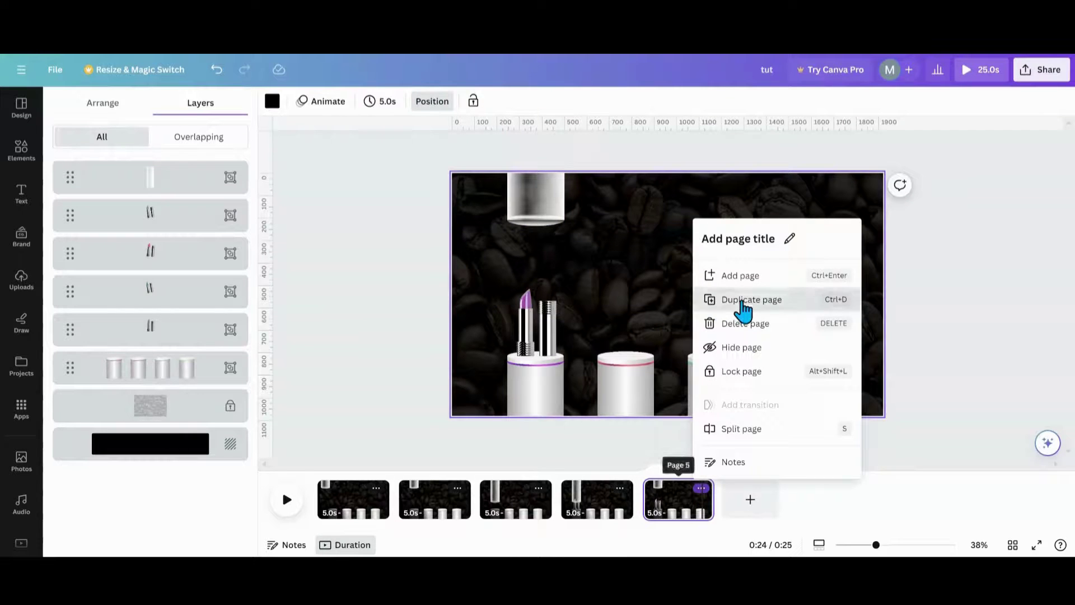
click(742, 302)
click(534, 214)
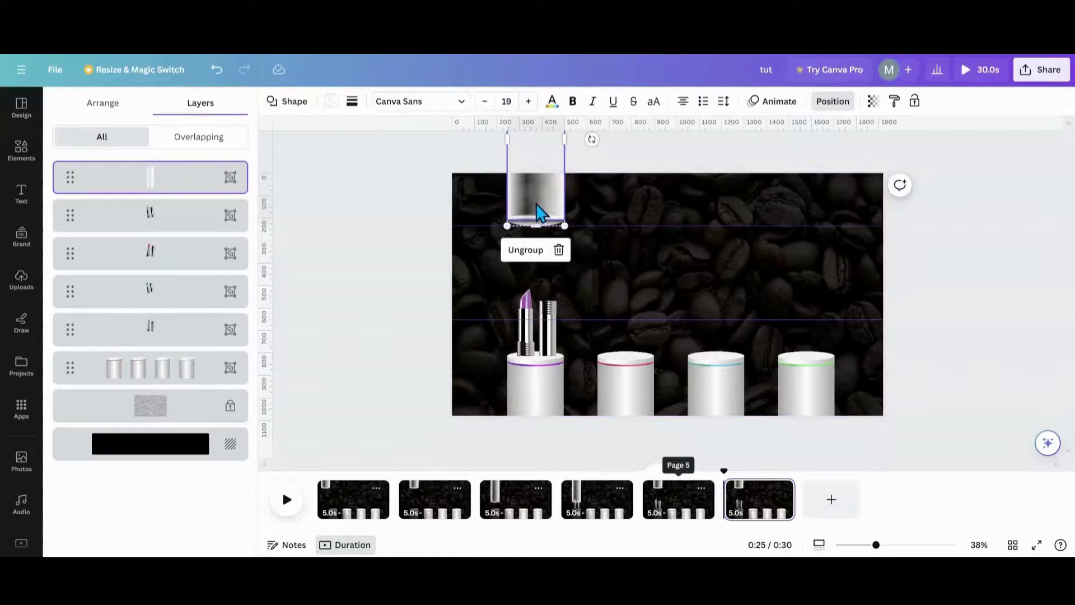
drag(540, 211, 623, 205)
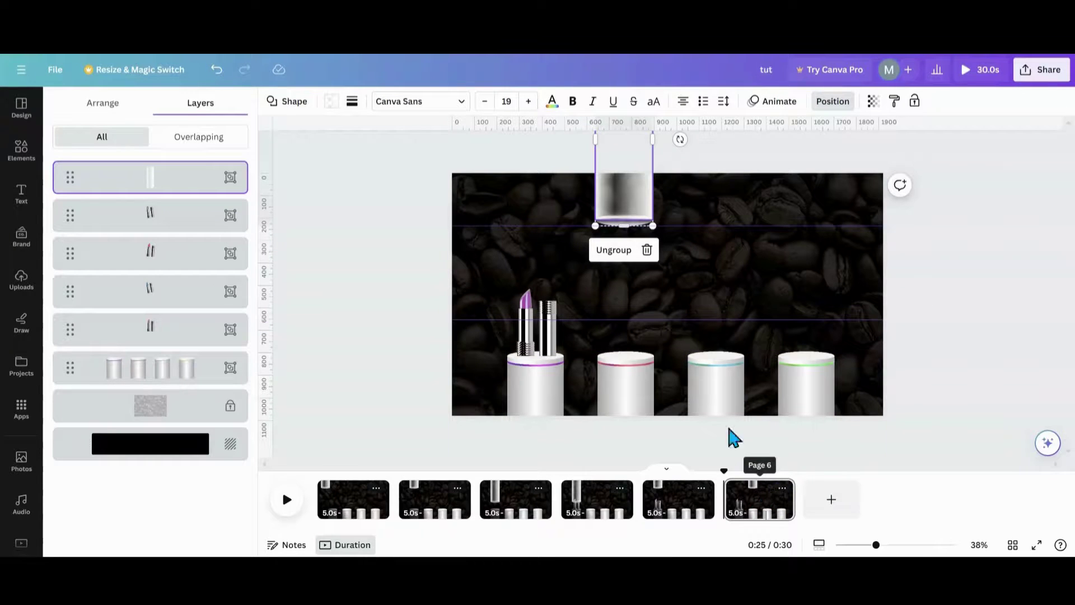
- Duplicate page 6 and, on the copy, lower the cylinder to the lower guide above the red podium
click(783, 489)
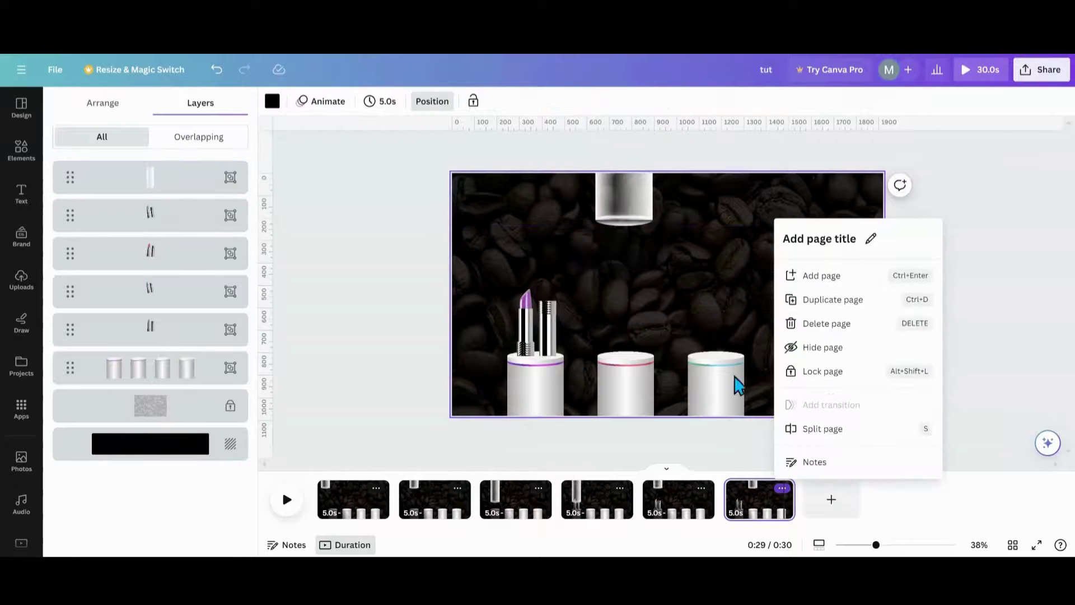
click(812, 303)
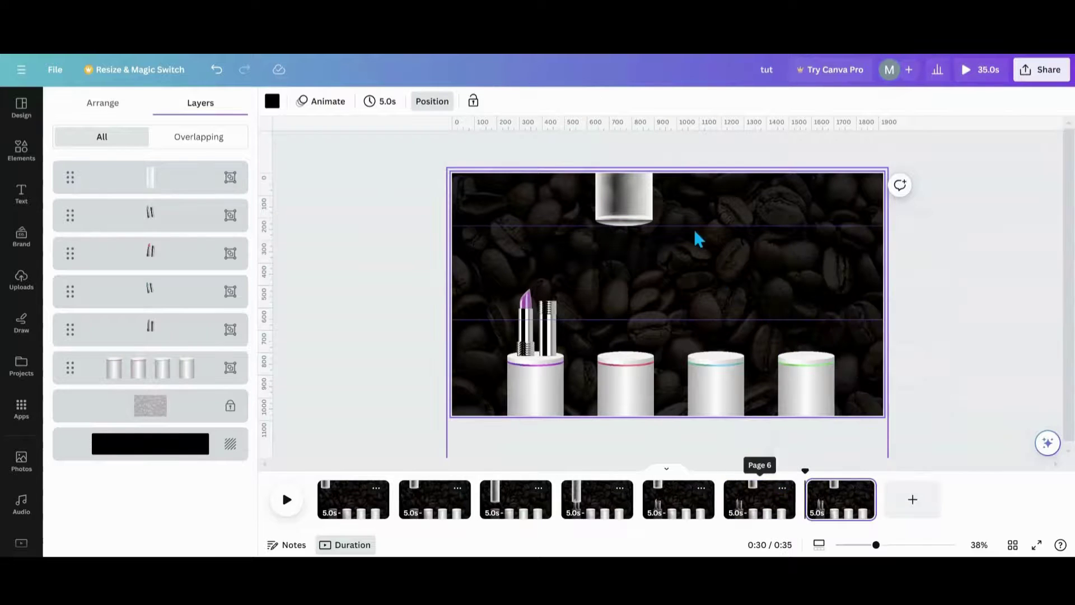
drag(633, 202, 634, 287)
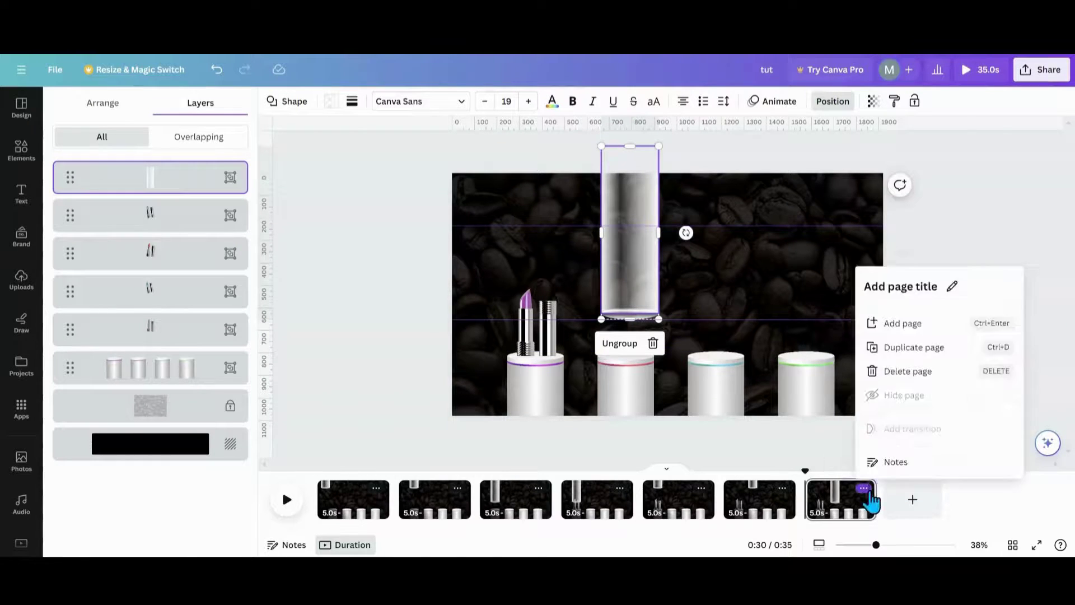
click(865, 490)
click(927, 305)
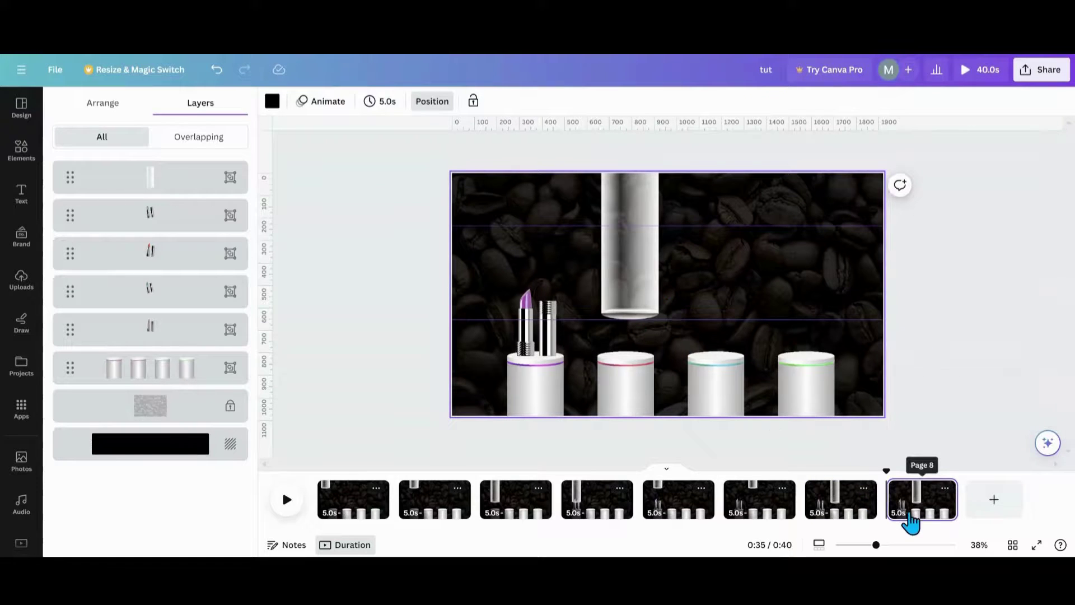
click(947, 489)
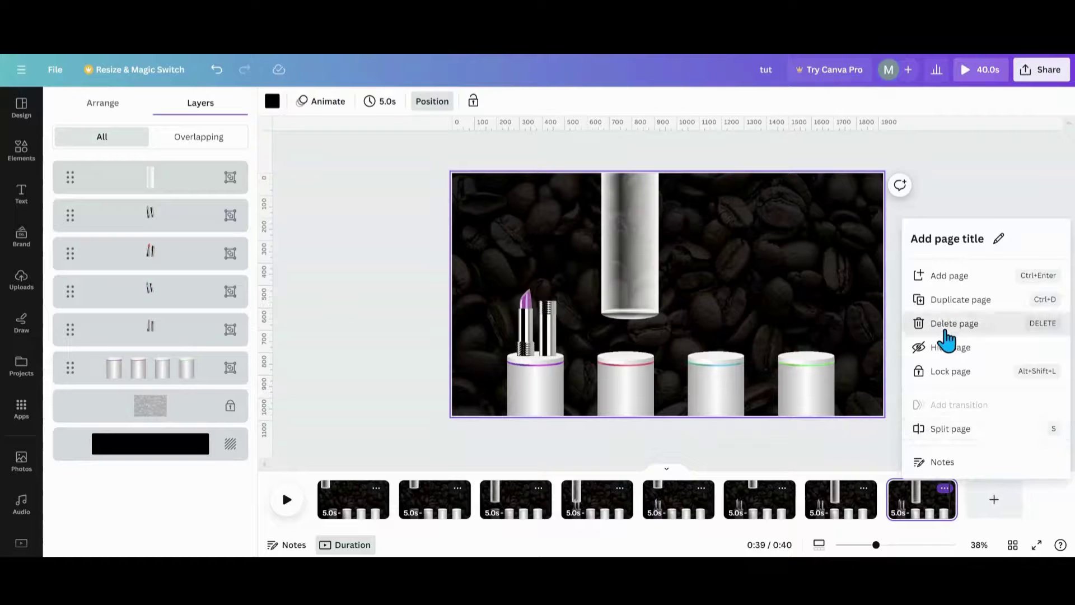
click(942, 321)
- Nudge the lowered cylinder on page 7 sideways so it lines up exactly with the red podium
click(725, 344)
click(644, 303)
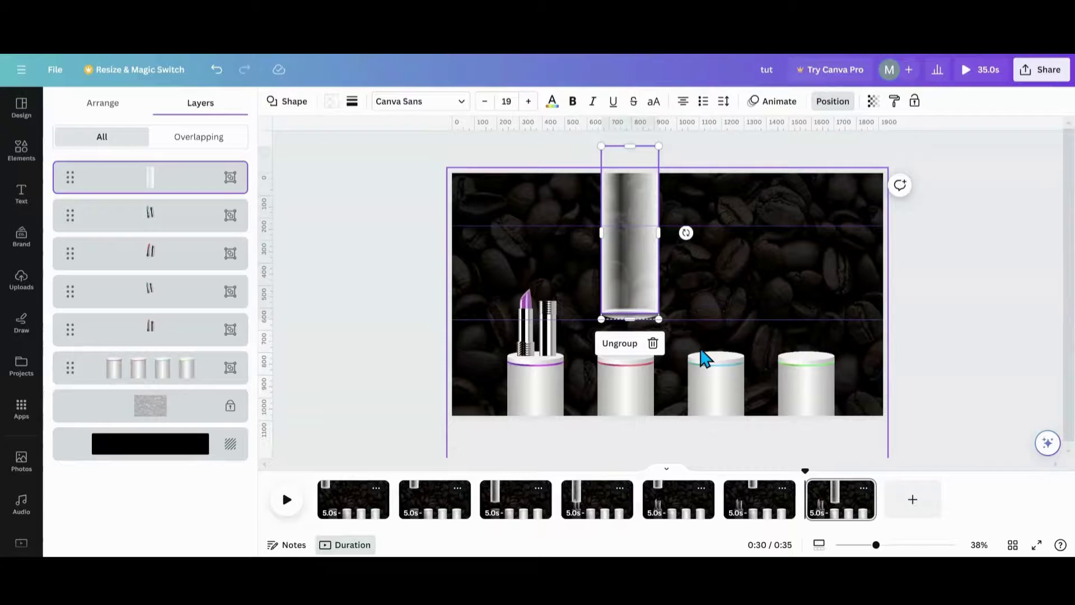
click(687, 352)
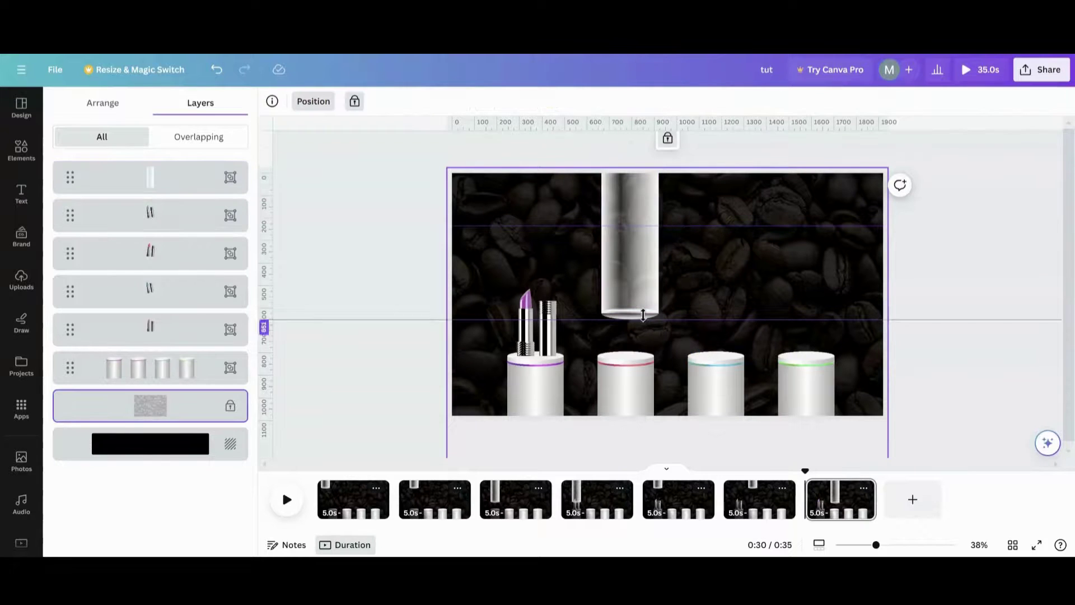
click(629, 307)
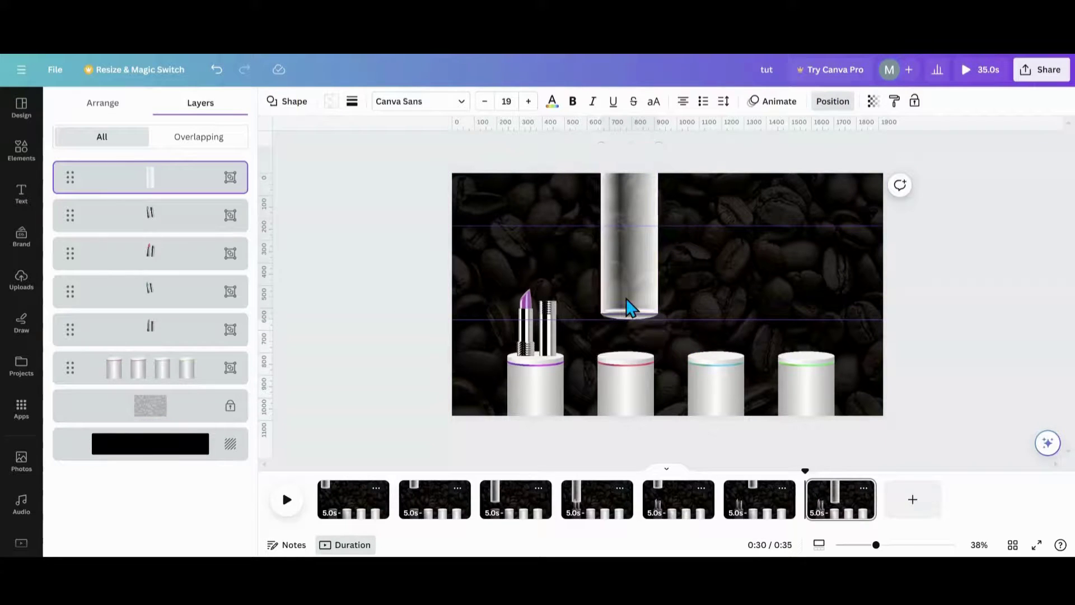
drag(629, 307, 629, 307)
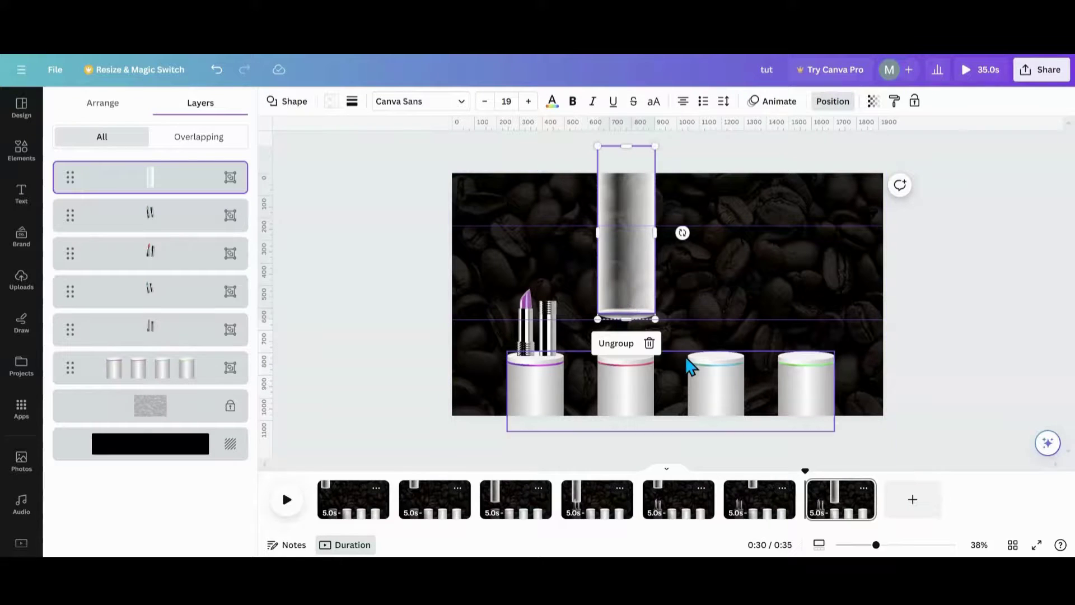
- Duplicate page 7 and, on the copy, move the red lipstick group from above the page down onto the red podium
click(864, 488)
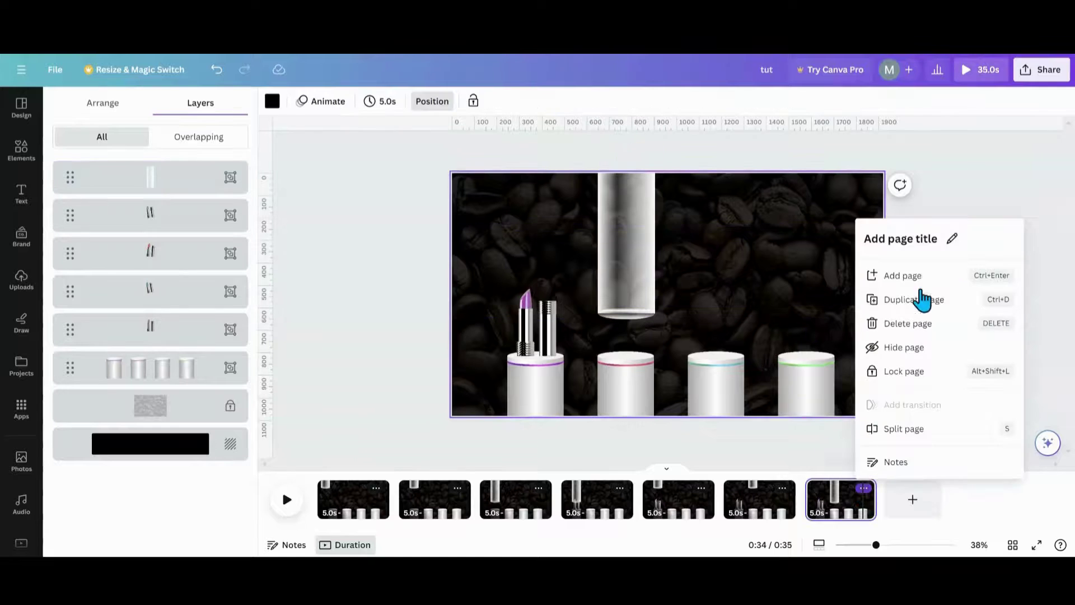
click(923, 301)
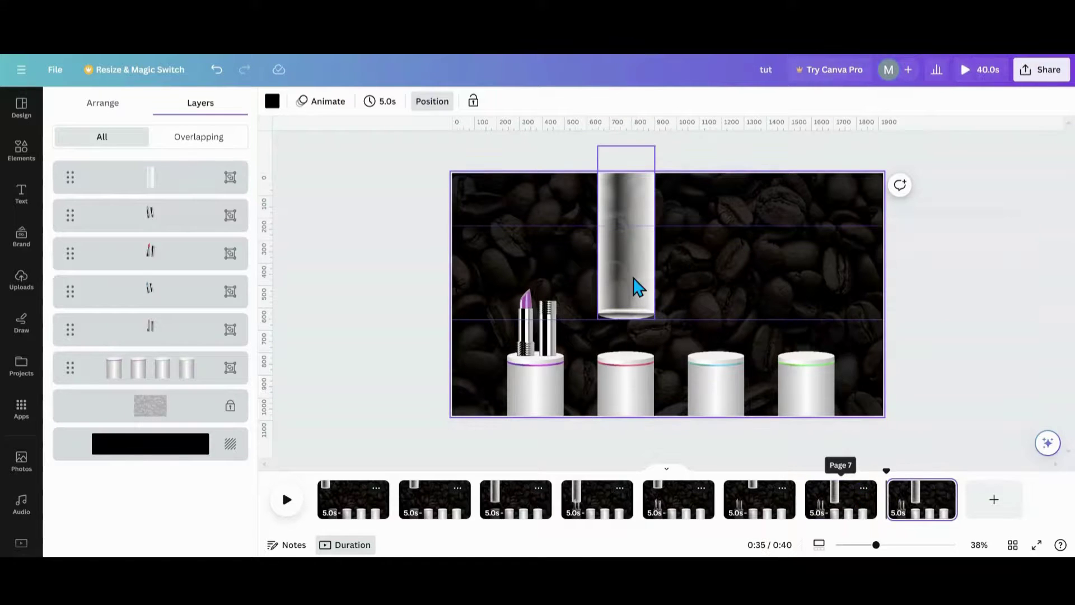
click(639, 288)
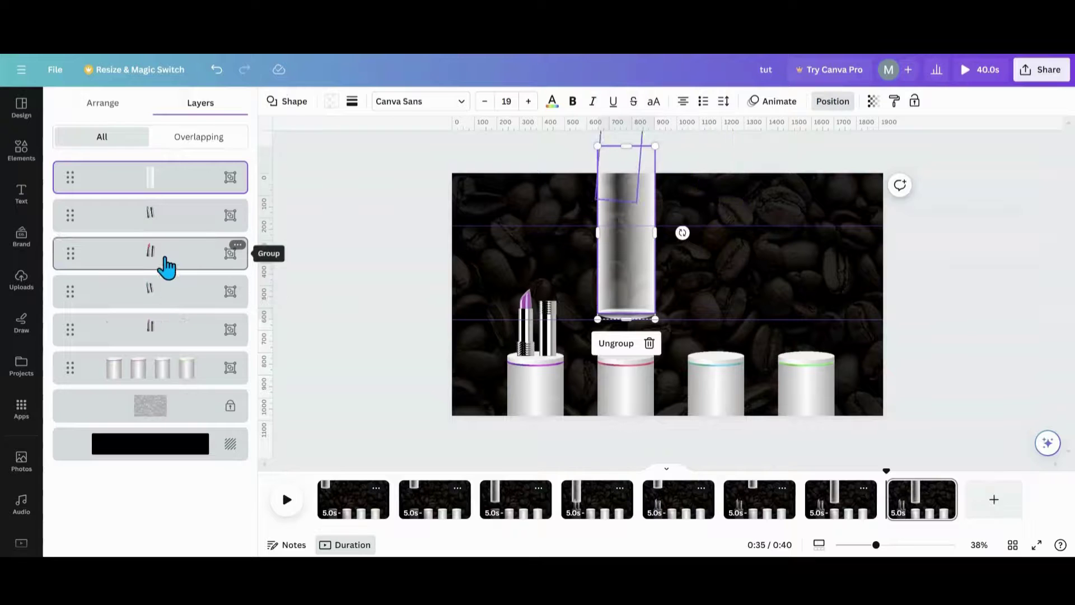
click(166, 266)
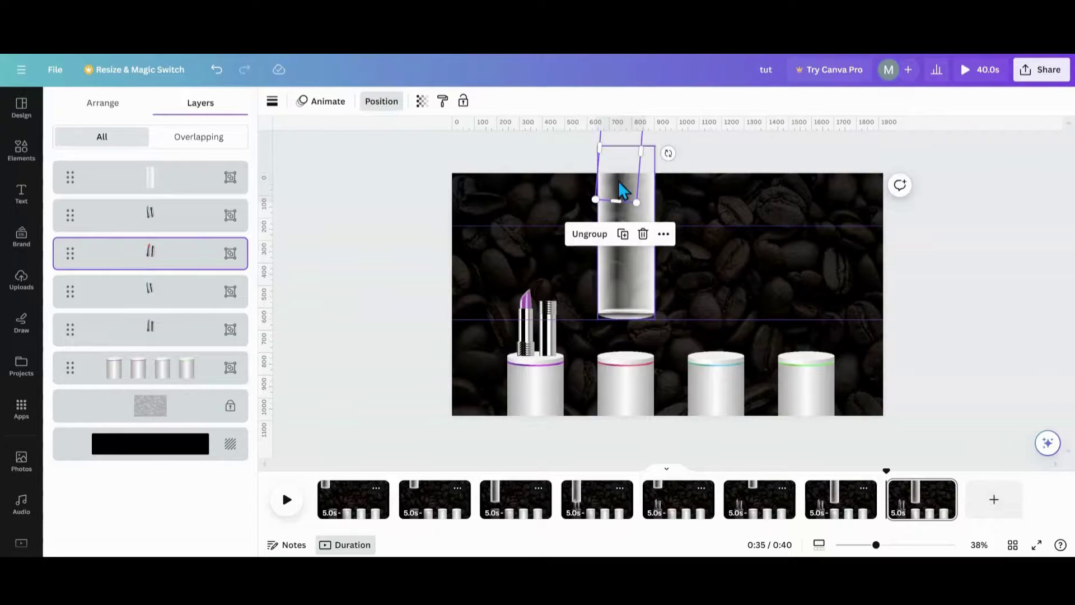
drag(623, 191, 631, 368)
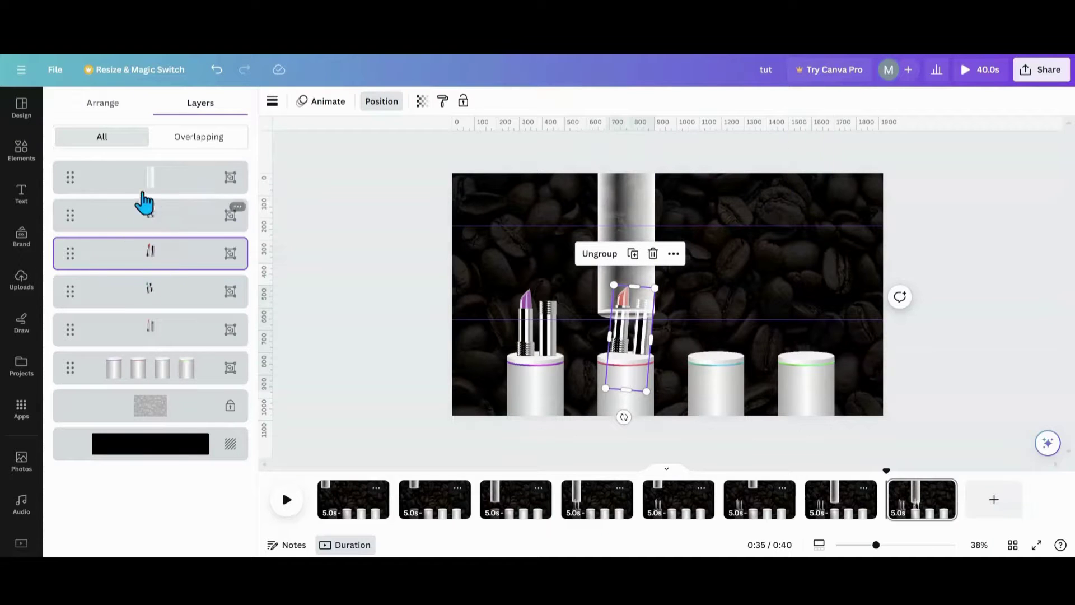
- Rotate the tilted red lipstick group upright on page 8 and center it on the red podium
drag(624, 417, 628, 424)
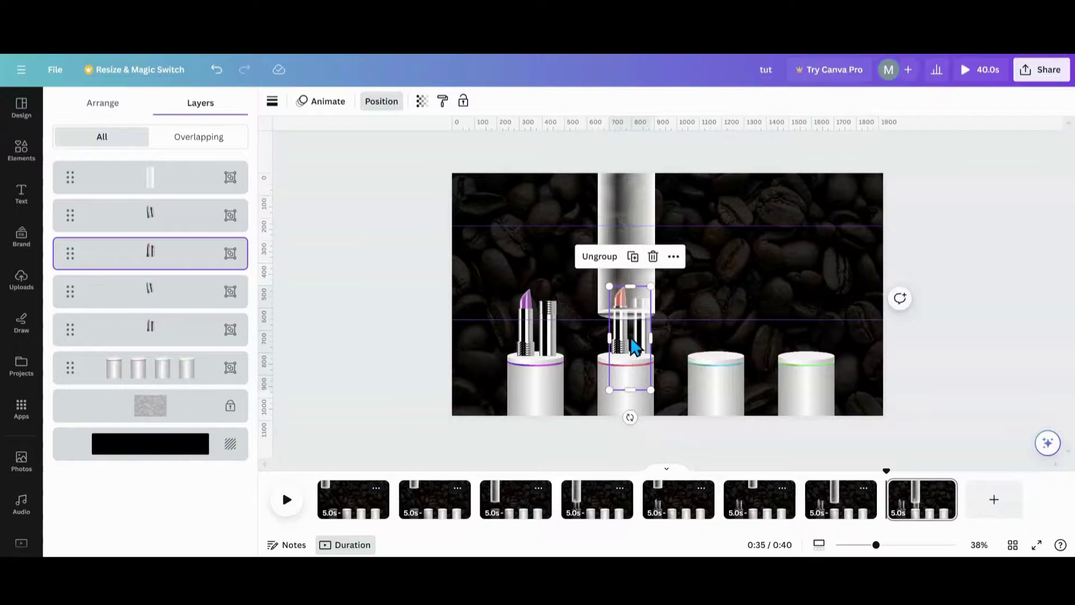
drag(636, 347, 628, 338)
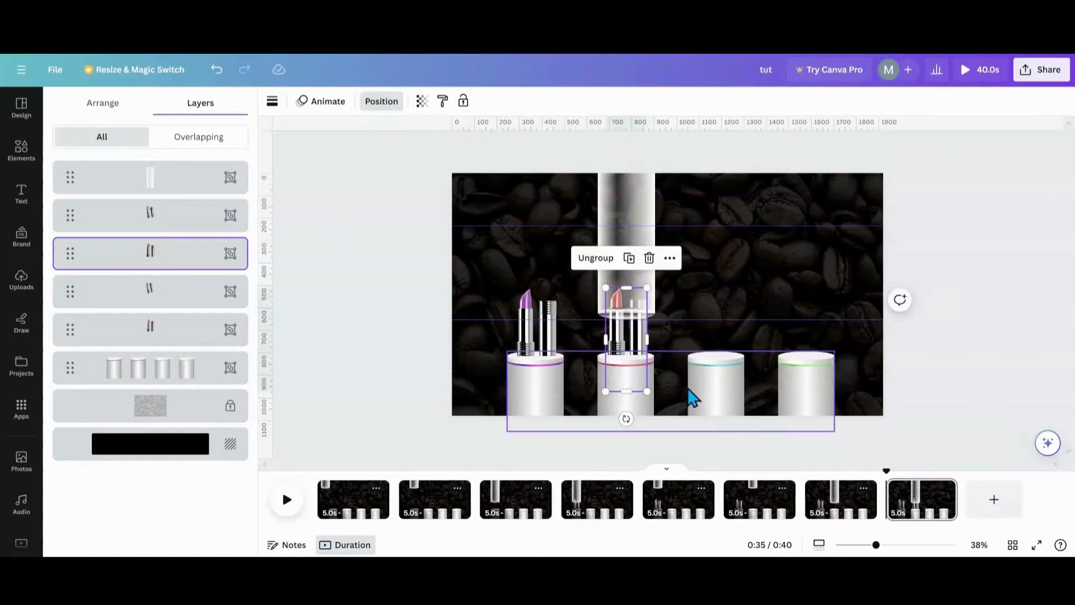
- Duplicate page 8 and, on the copy, raise the cylinder above the red podium to the upper guide
click(945, 489)
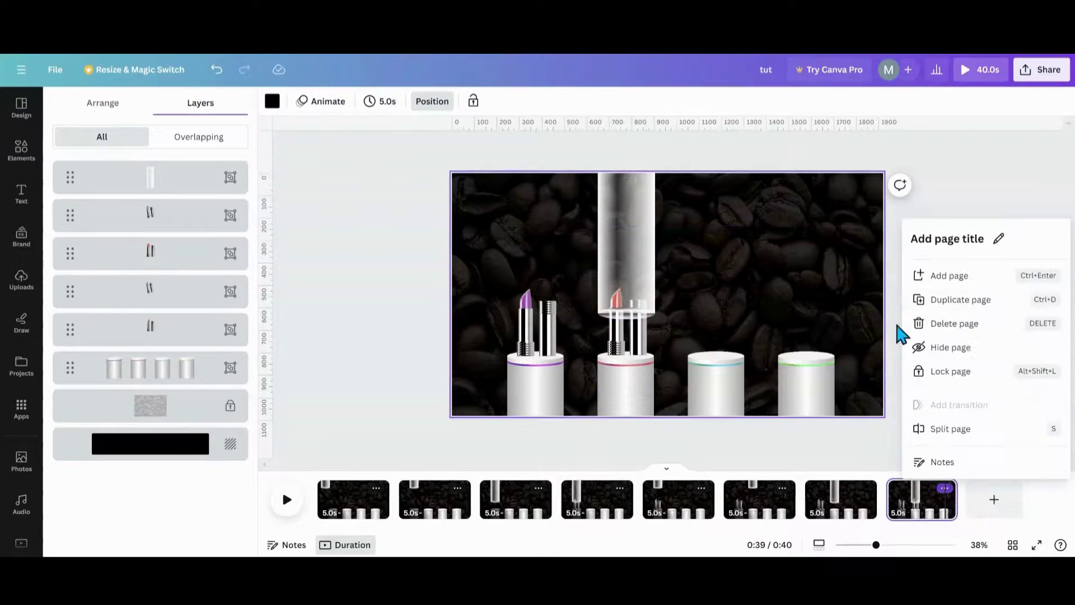
click(976, 306)
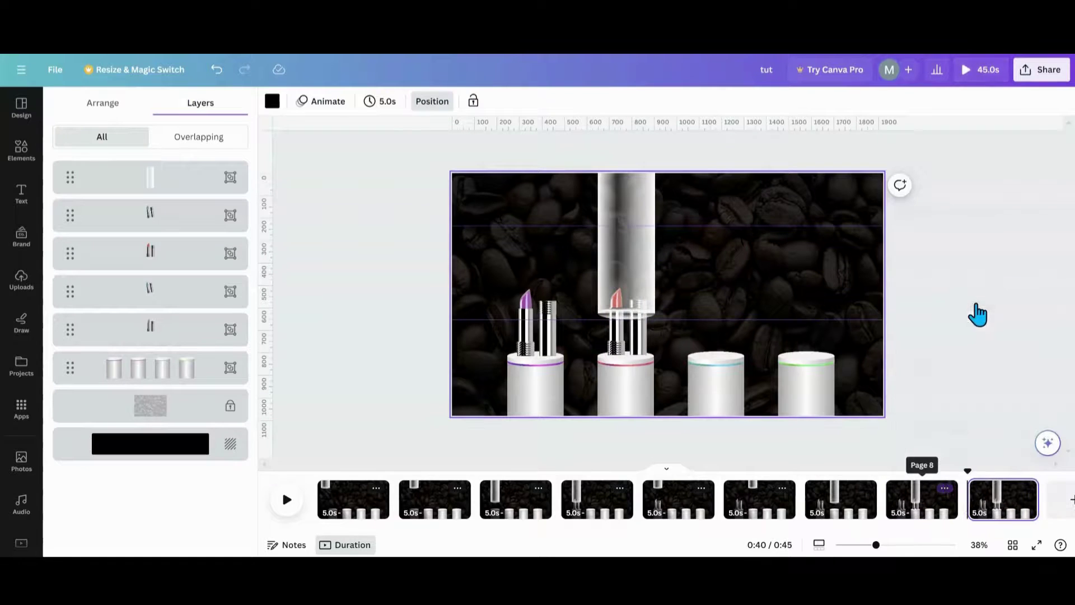
click(615, 207)
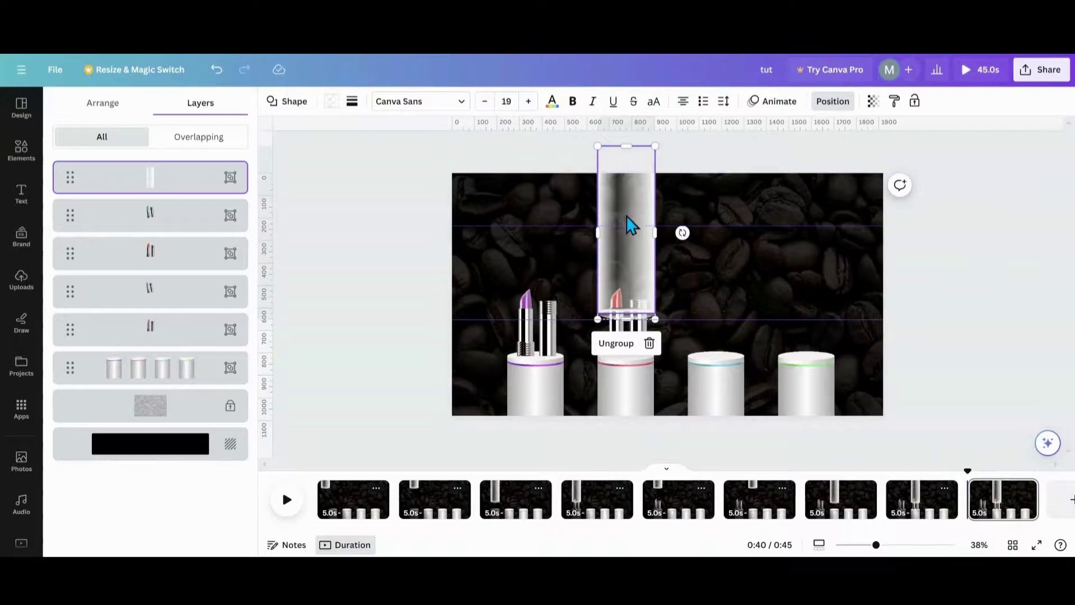
drag(632, 222, 639, 175)
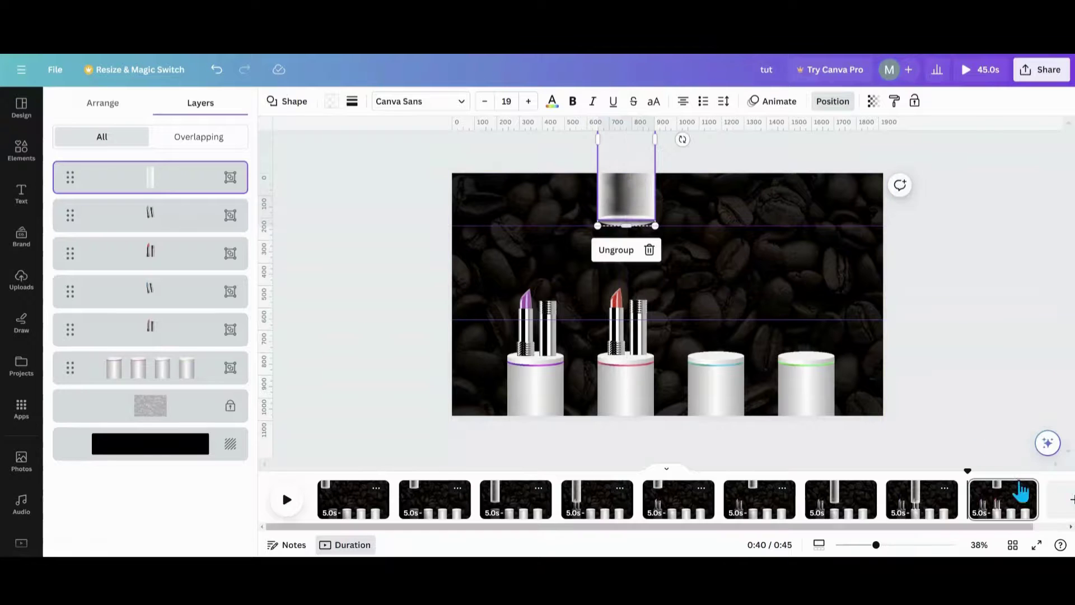
- Duplicate page 9 and, on the copy, move the cylinder along the upper guide until it is above the blue podium
click(1027, 490)
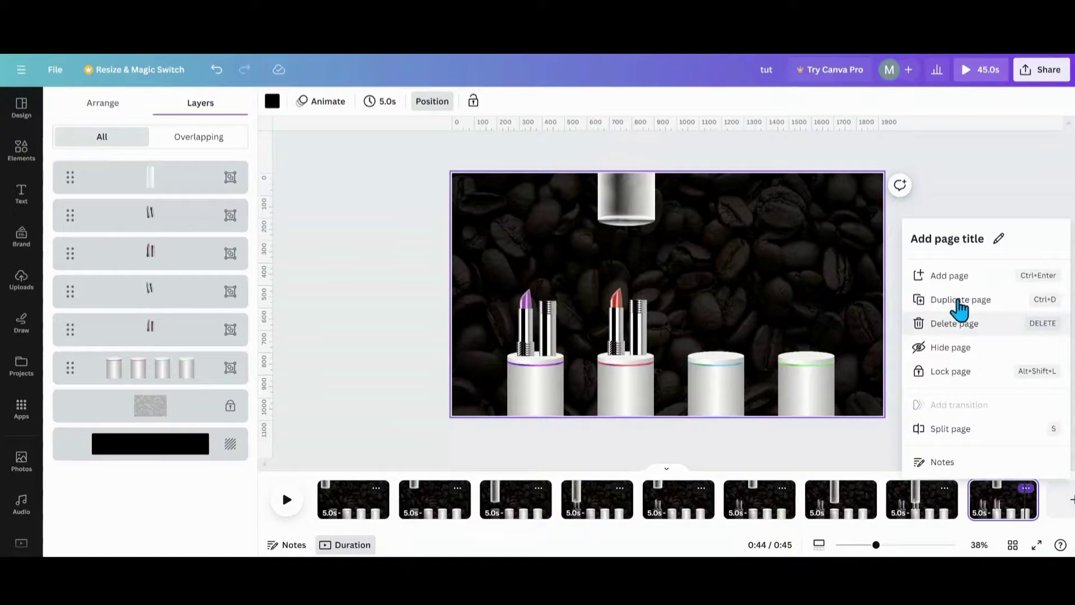
click(959, 303)
drag(614, 221, 705, 197)
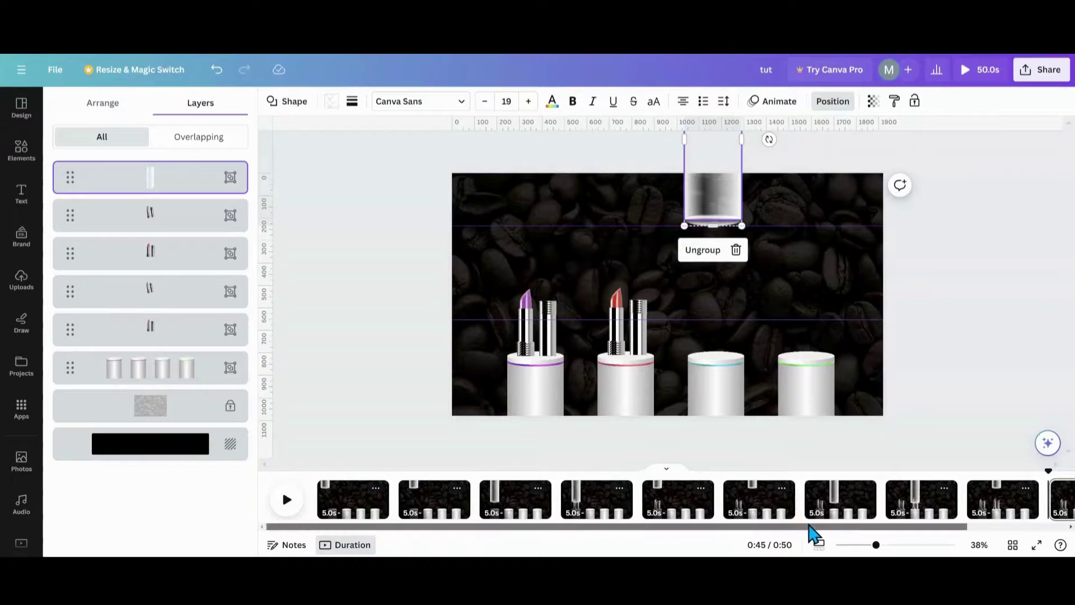
- Duplicate page 10 and, on the copy, align the cylinder with the blue podium and lower it to the lower guide
drag(811, 527, 917, 521)
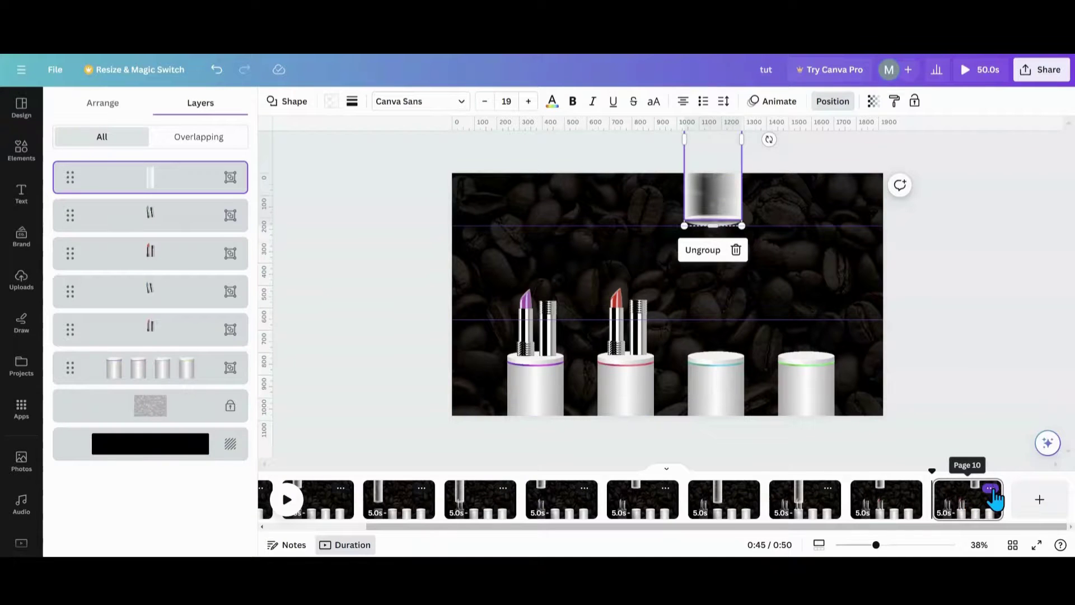
click(991, 489)
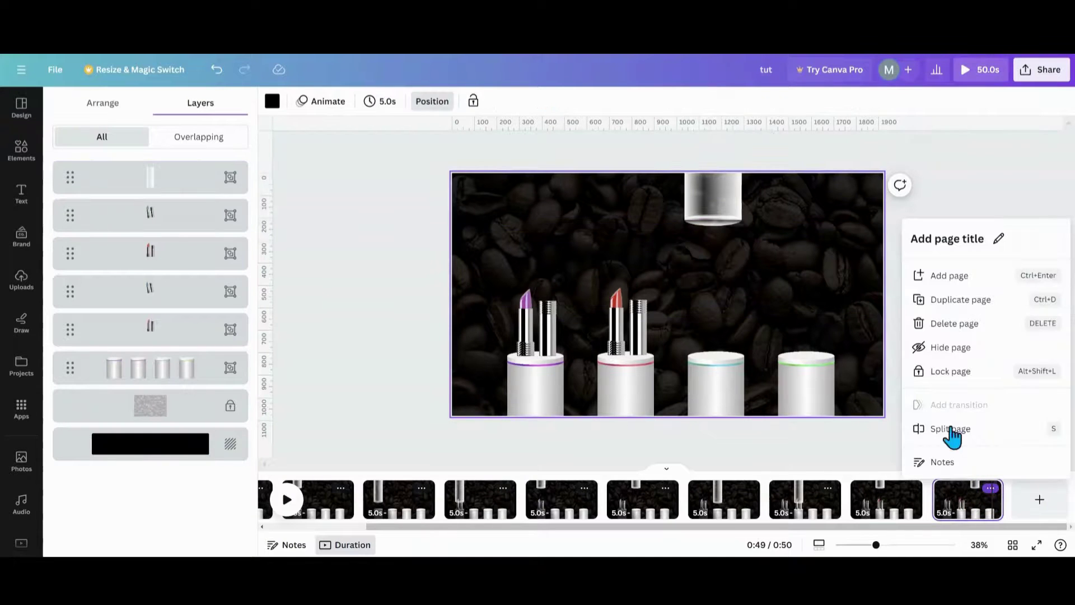
click(962, 305)
click(715, 213)
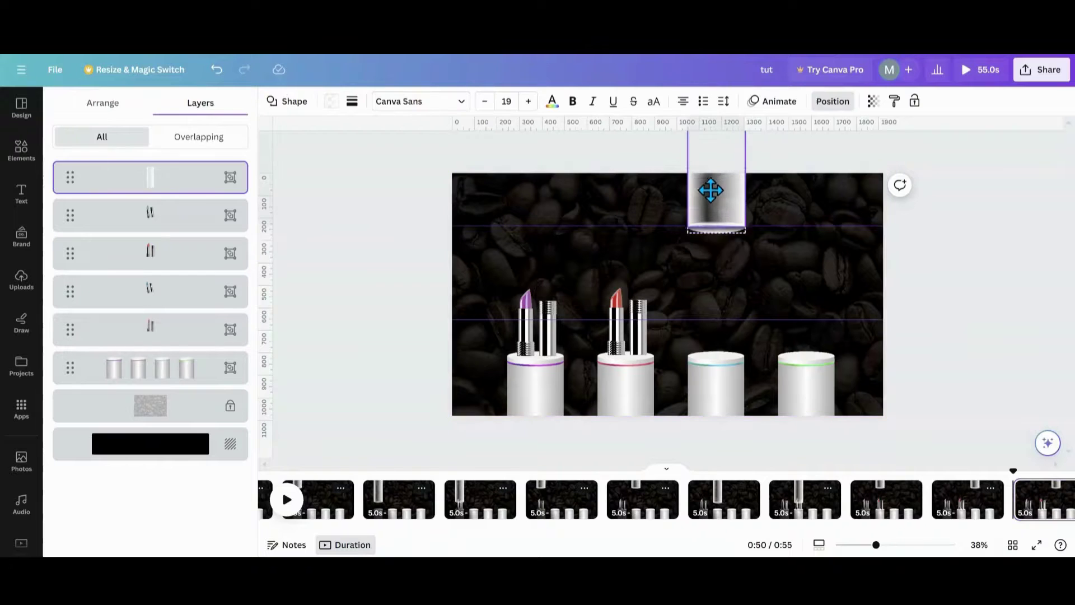
drag(708, 187, 713, 277)
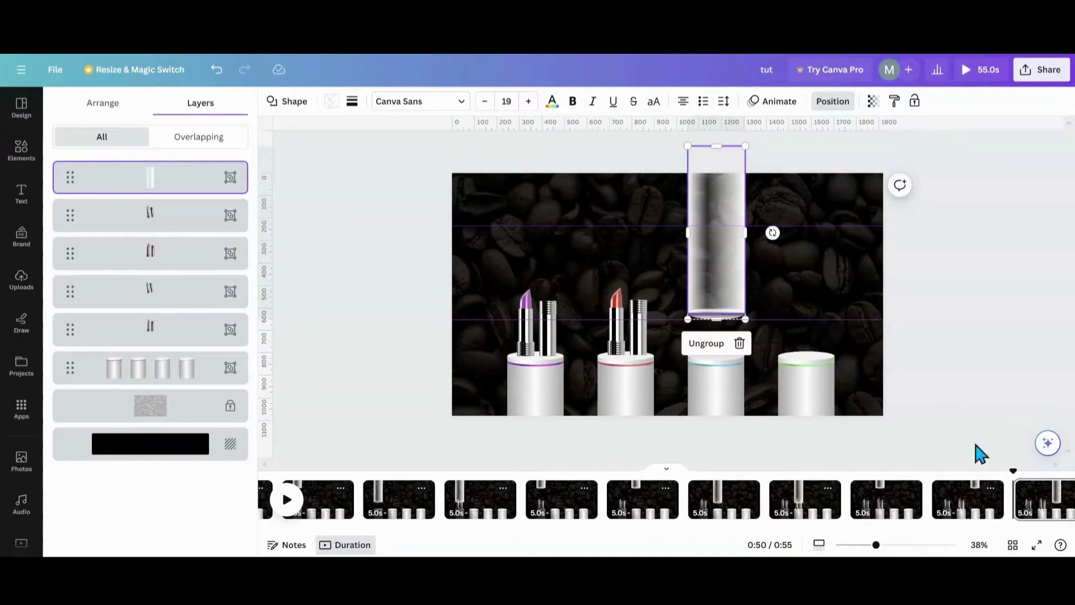
- Duplicate page 11 and, on the copy, move the blue lipstick group from above the page onto the blue podium and rotate it upright
drag(946, 528, 1008, 532)
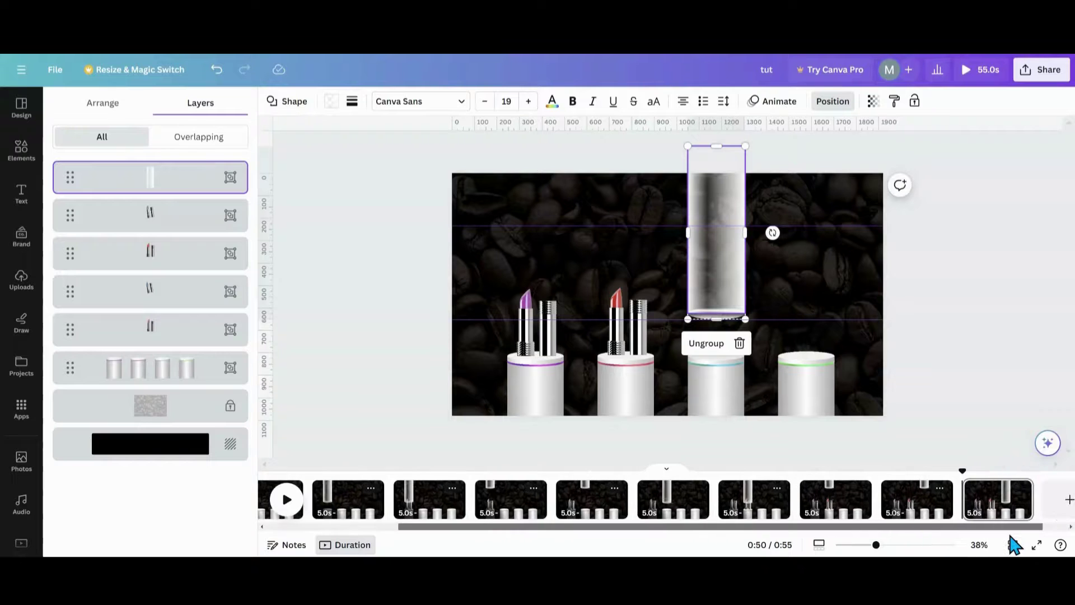
click(990, 491)
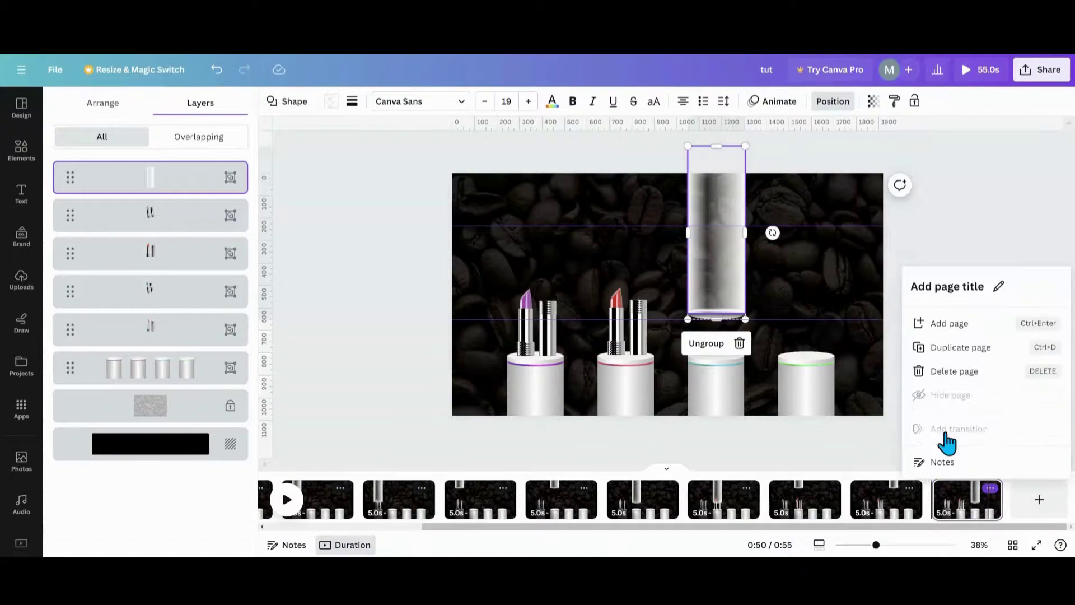
click(954, 308)
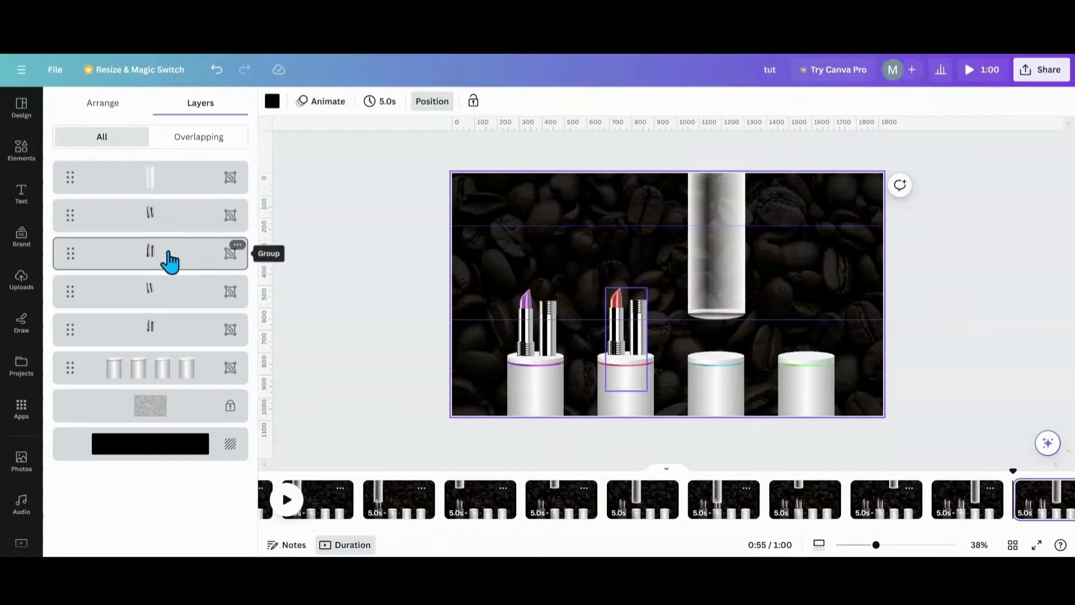
click(151, 314)
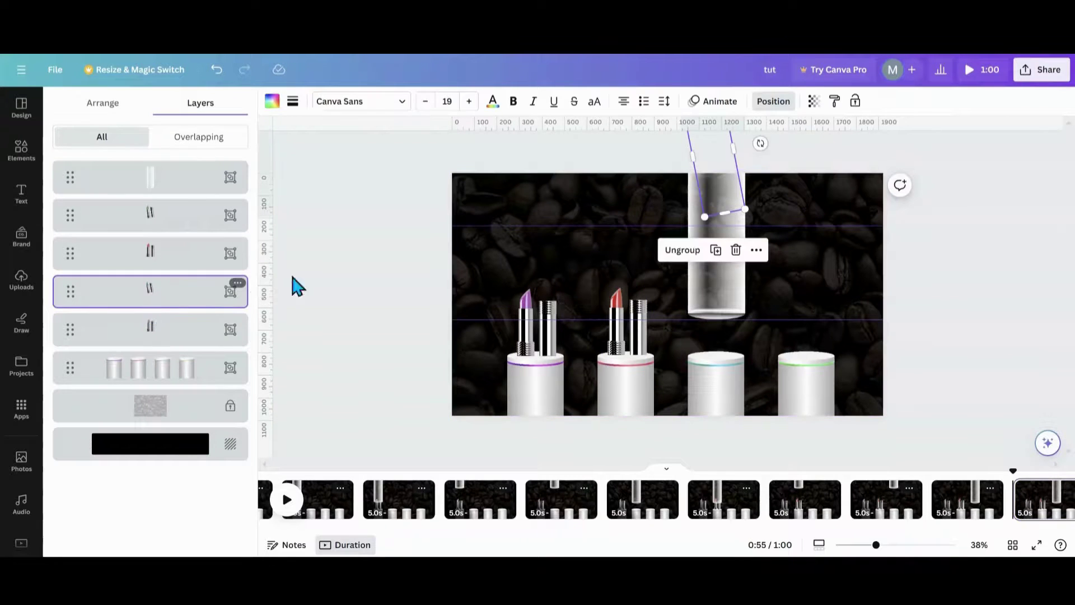
drag(723, 208, 722, 386)
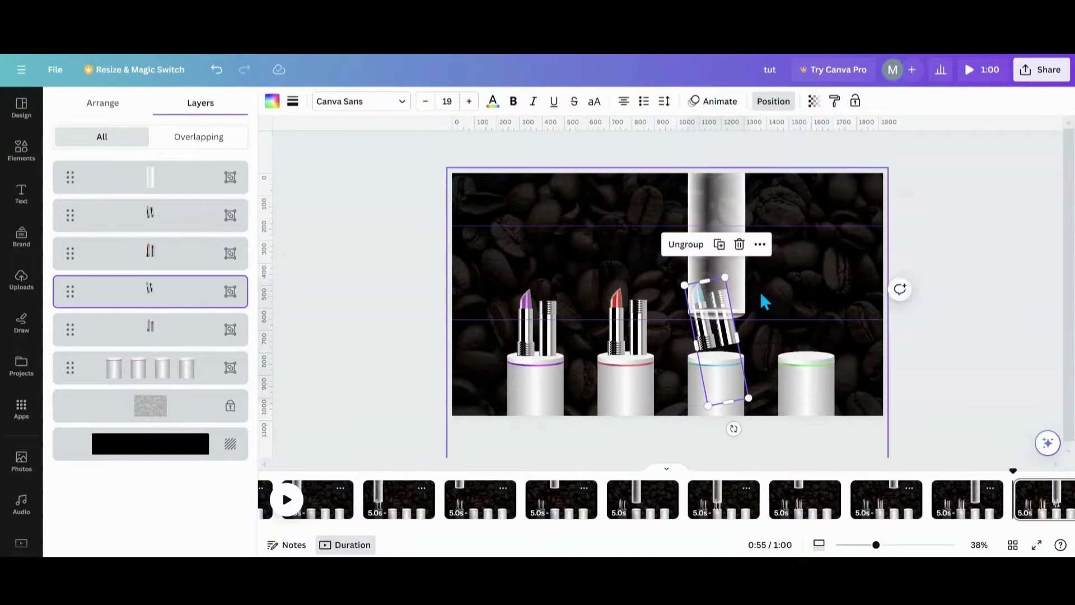
drag(734, 429, 716, 445)
drag(721, 339, 727, 353)
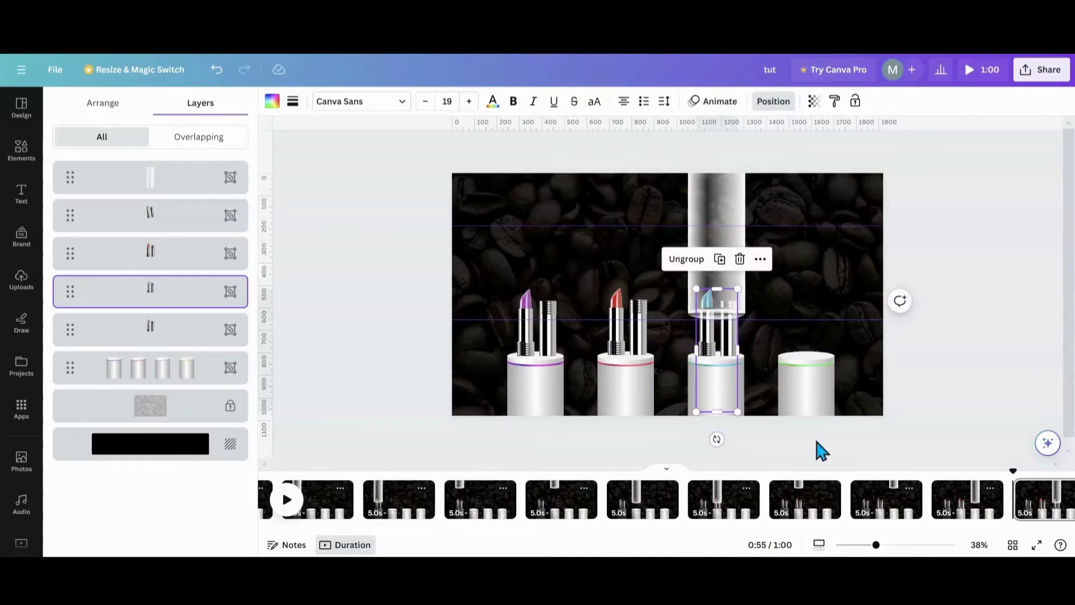
- Duplicate page 12 and, on the copy, raise the cylinder above the blue podium to the upper guide
click(991, 488)
click(954, 302)
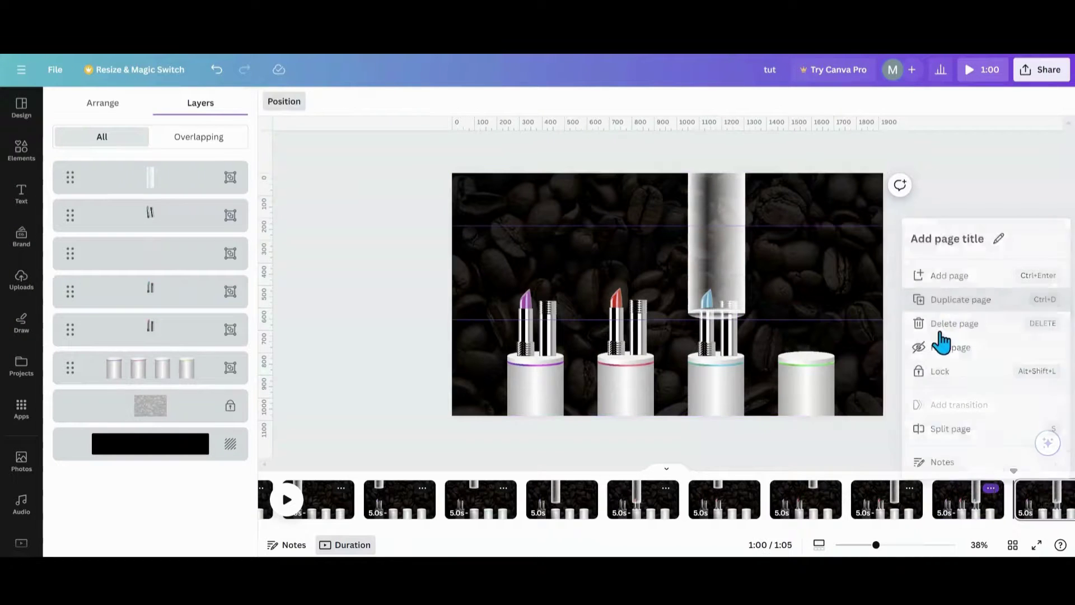
drag(735, 286, 727, 189)
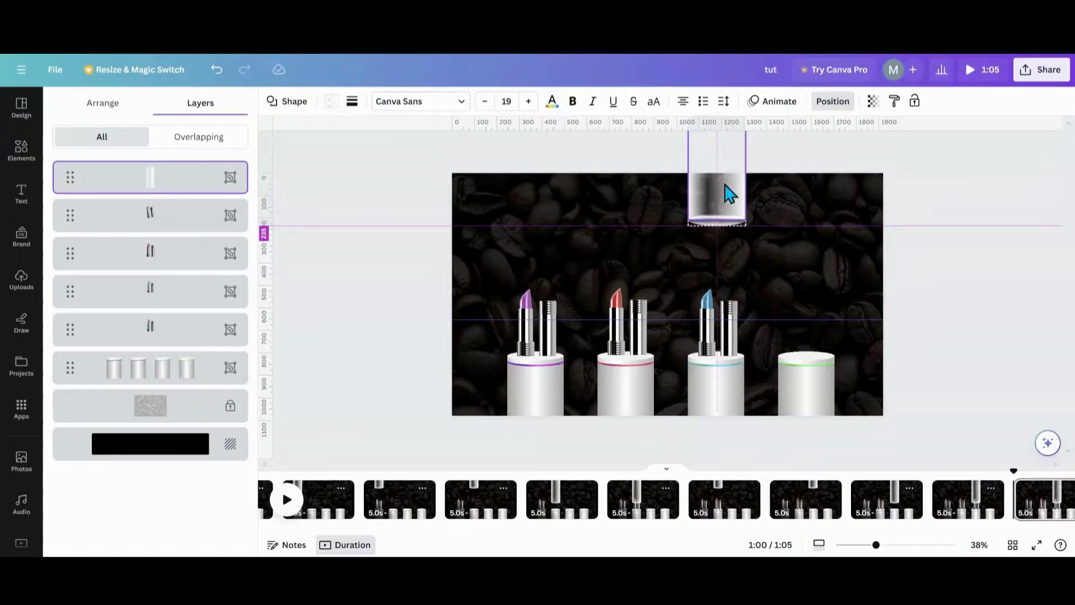
drag(730, 194, 729, 193)
- Duplicate page 13 and, on the copy, move the cylinder along the upper guide until it is above the green podium
scroll(924, 504, right, 2)
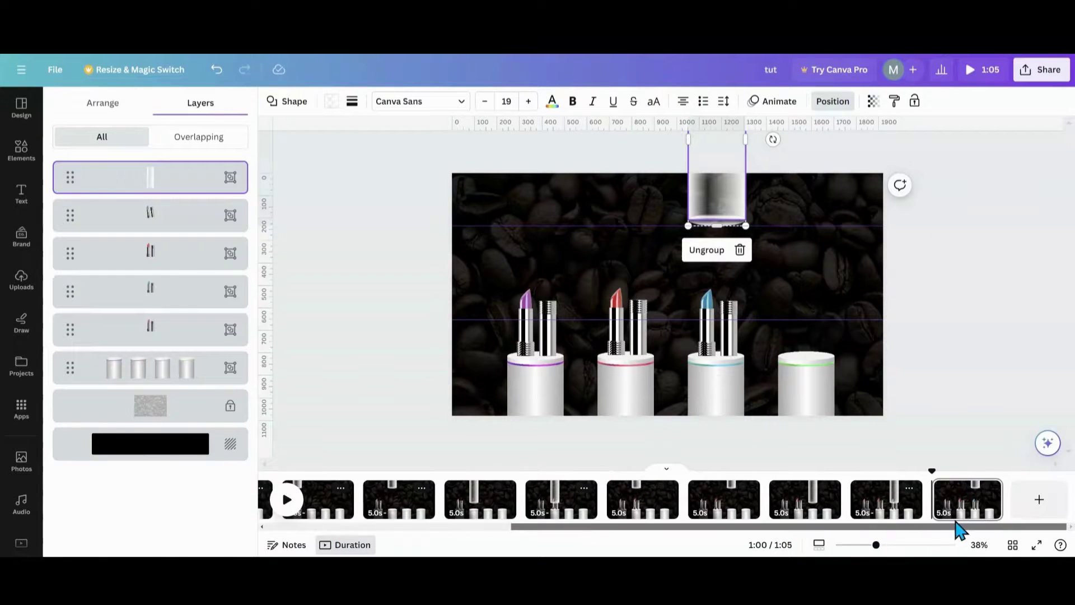
click(988, 492)
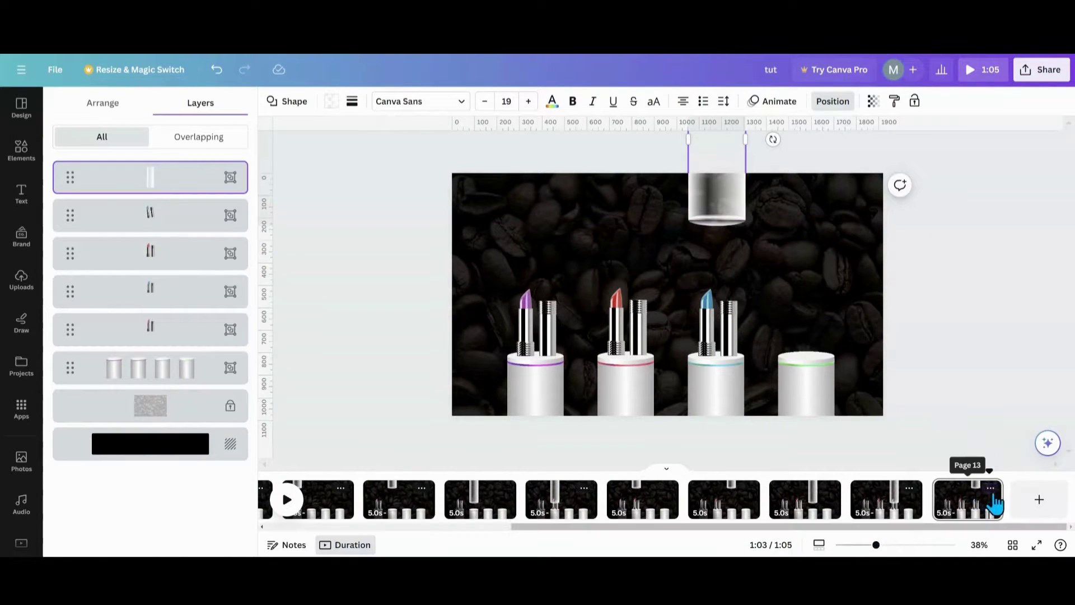
click(991, 488)
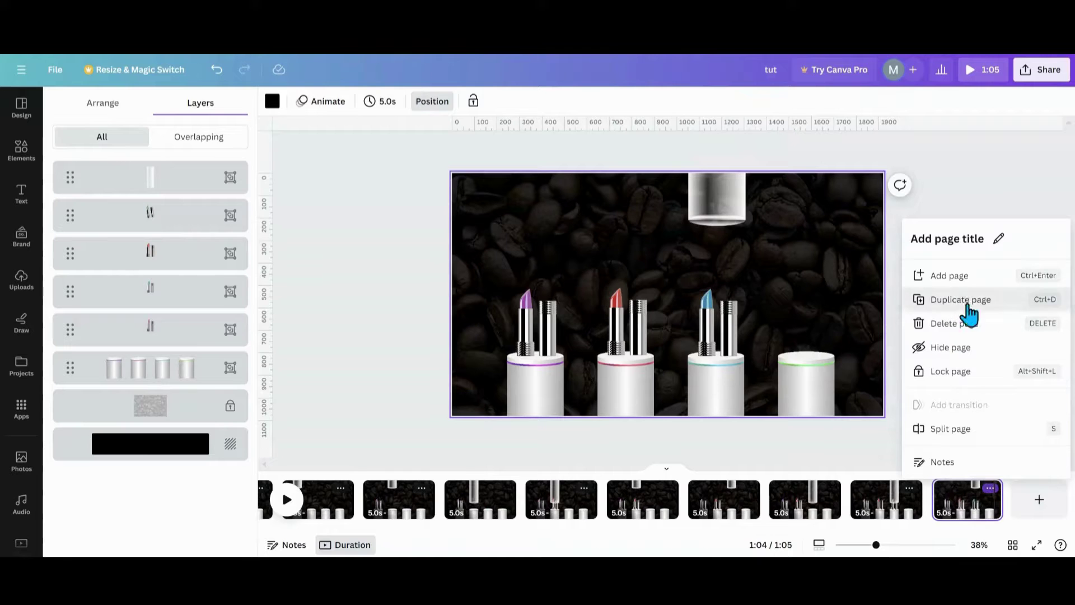
click(961, 301)
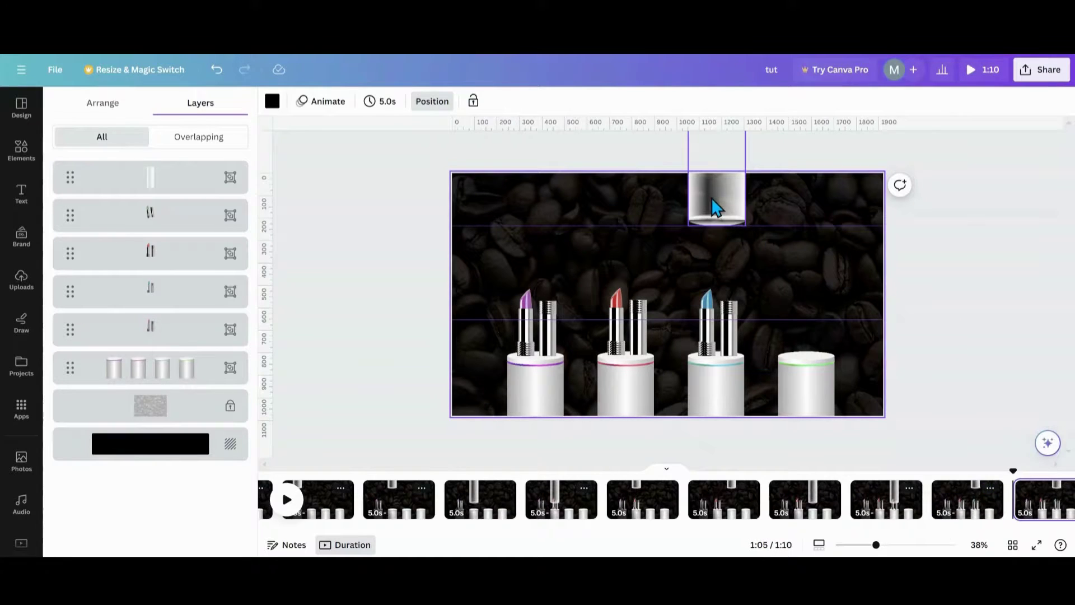
click(761, 200)
drag(760, 201, 817, 204)
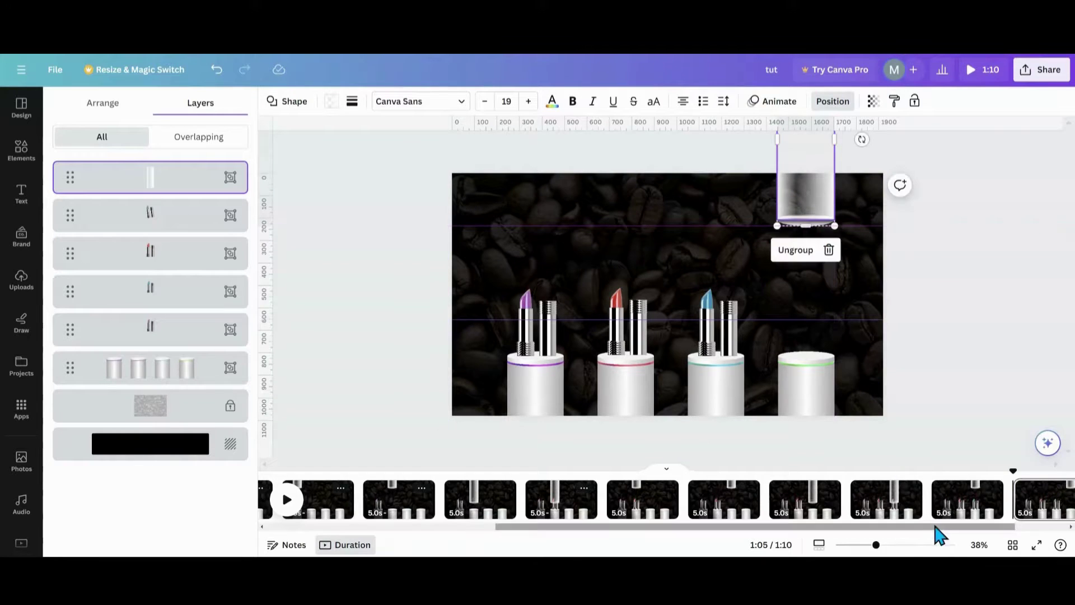
- Duplicate page 14 and, on the copy, lower the cylinder to the lower guide above the green podium
scroll(941, 530, right, 1)
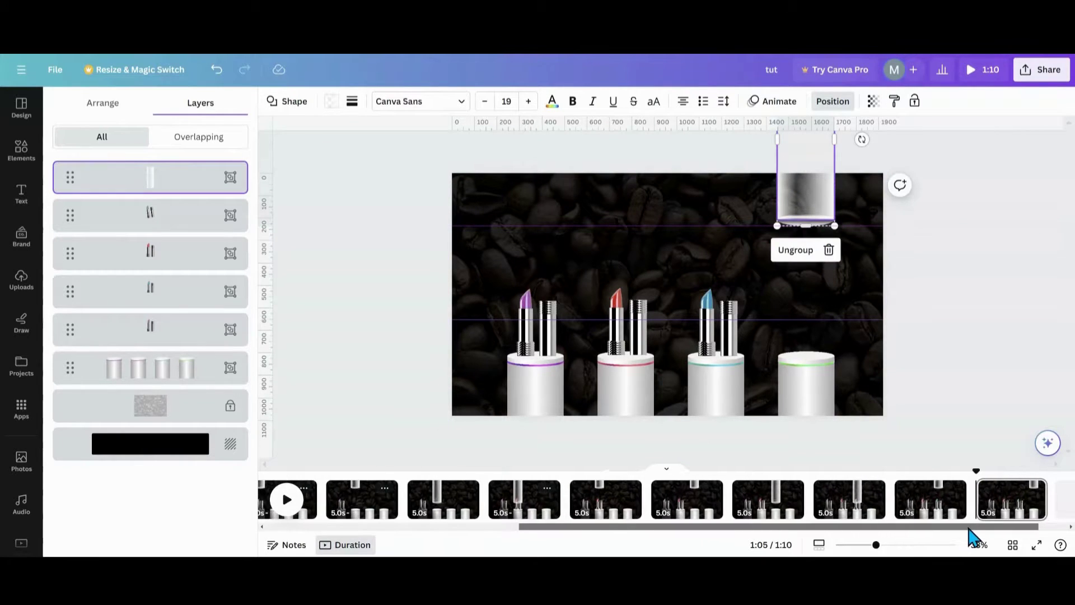
click(1021, 487)
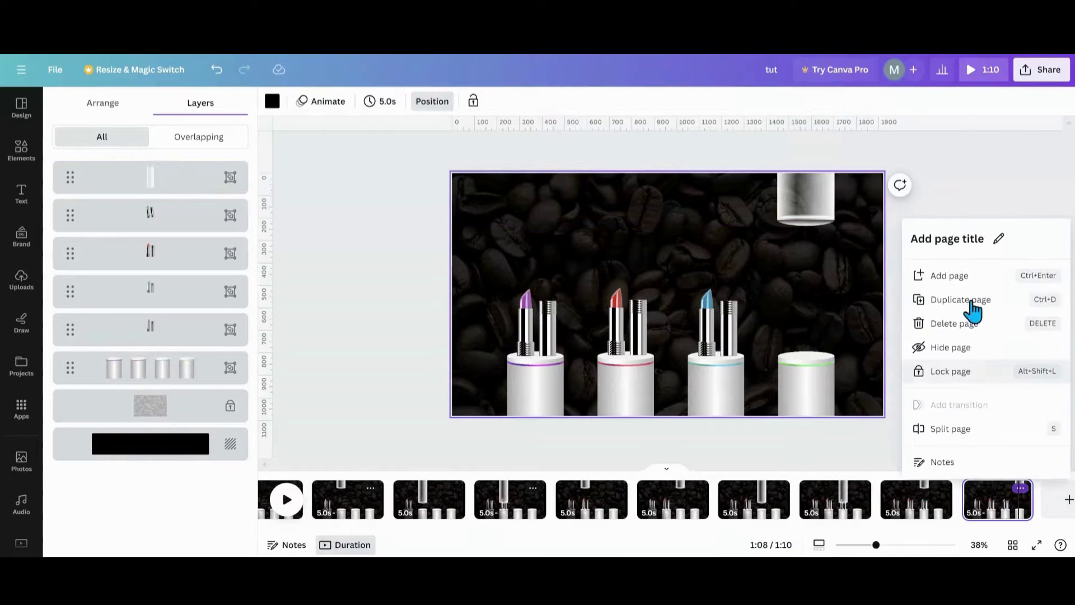
click(972, 302)
click(823, 214)
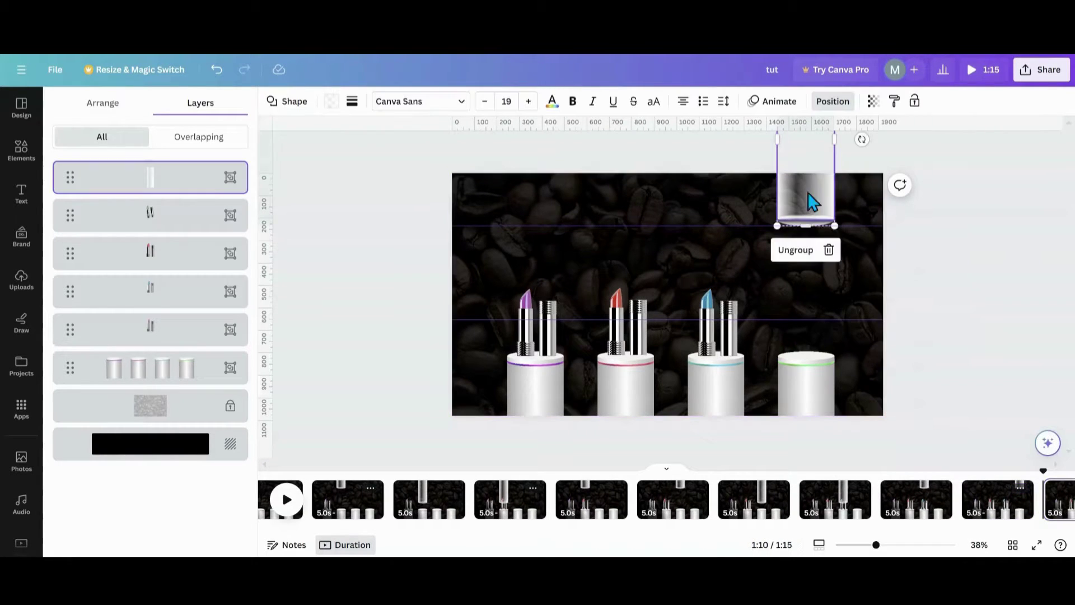
drag(811, 201, 804, 281)
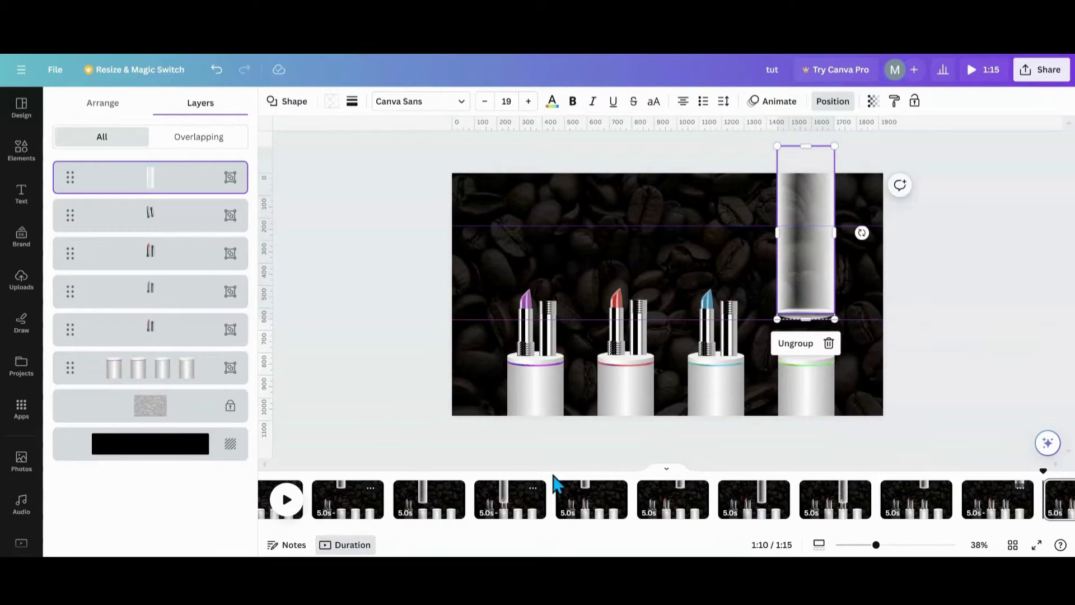
- Duplicate page 15 and, on the copy, move the green lipstick group from above the page onto the green podium and rotate it upright
drag(773, 529, 882, 546)
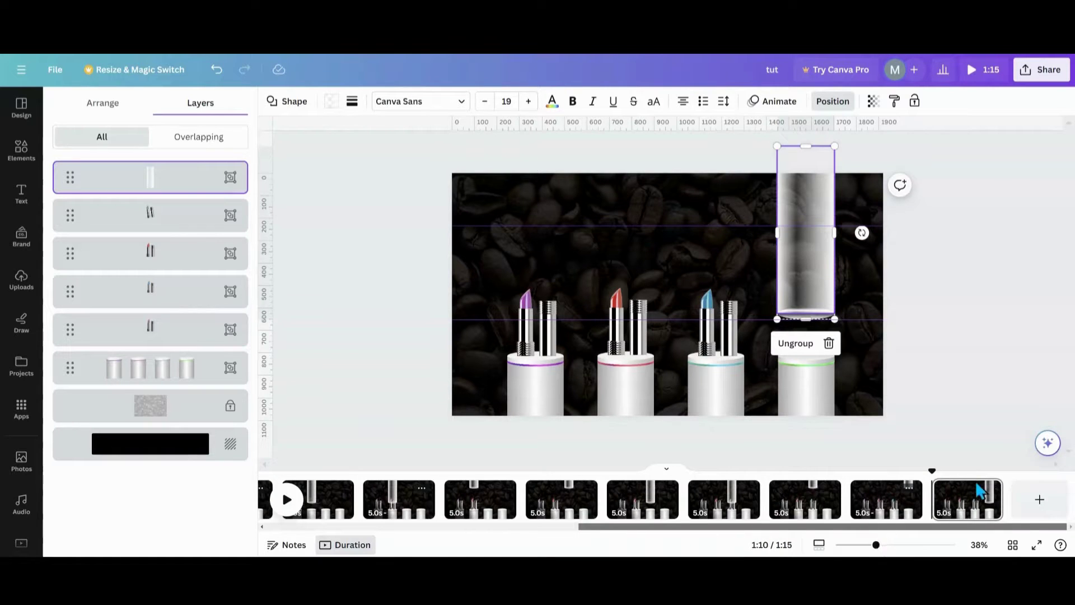
click(990, 488)
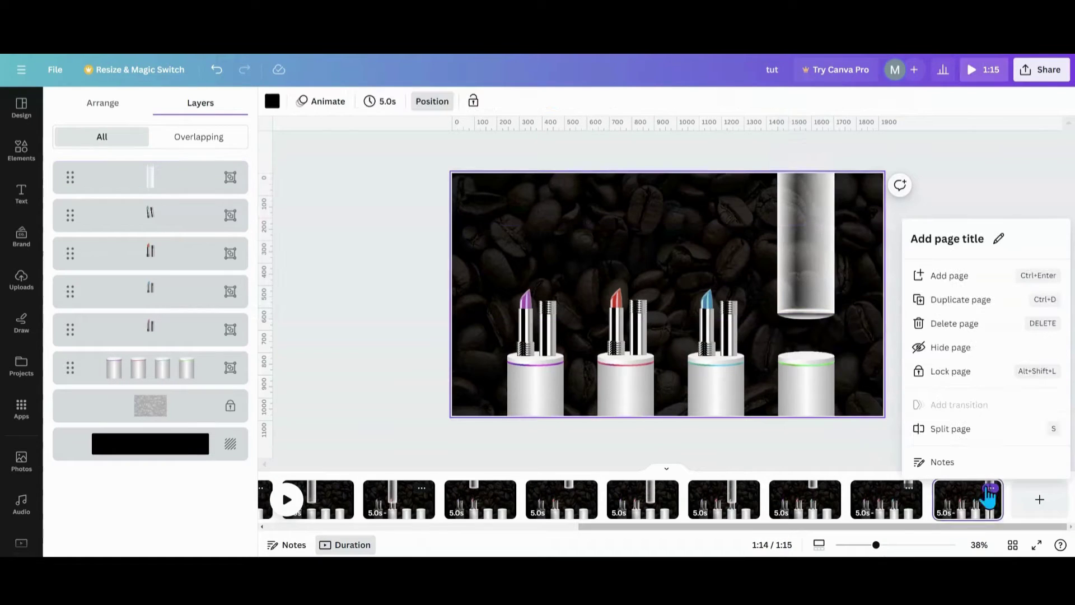
click(959, 302)
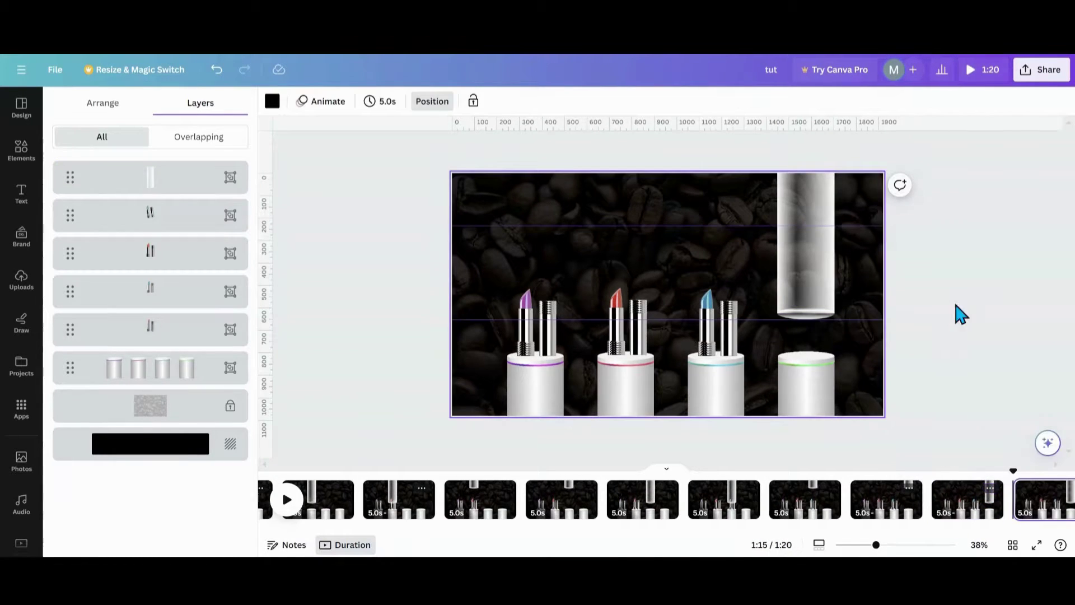
click(791, 283)
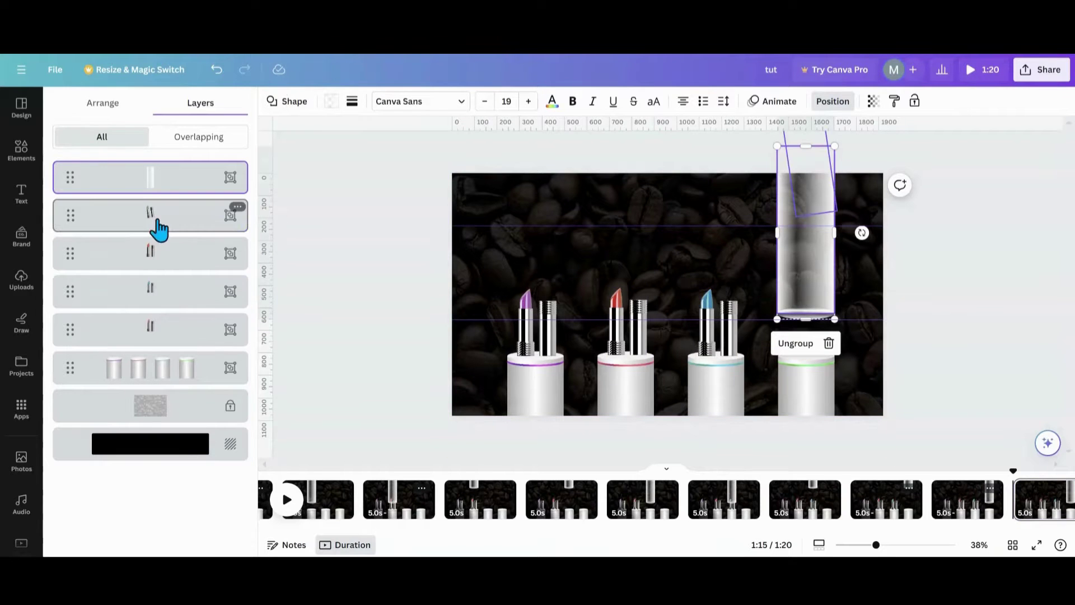
click(232, 221)
drag(814, 196, 808, 365)
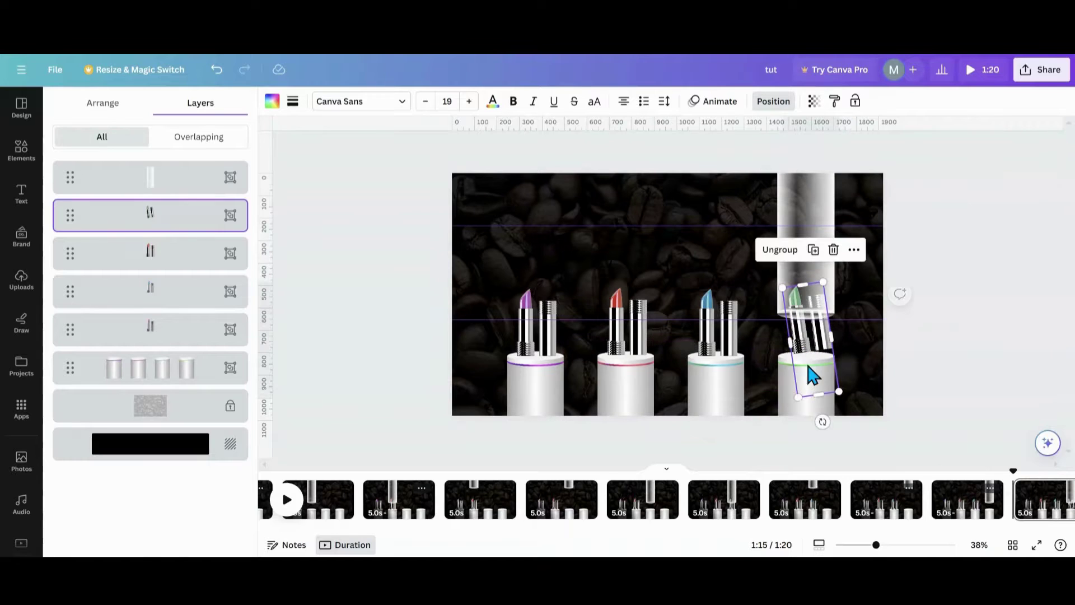
mouse_move(823, 420)
mouse_down()
mouse_move(814, 434)
mouse_move(810, 423)
mouse_up()
drag(811, 342, 813, 338)
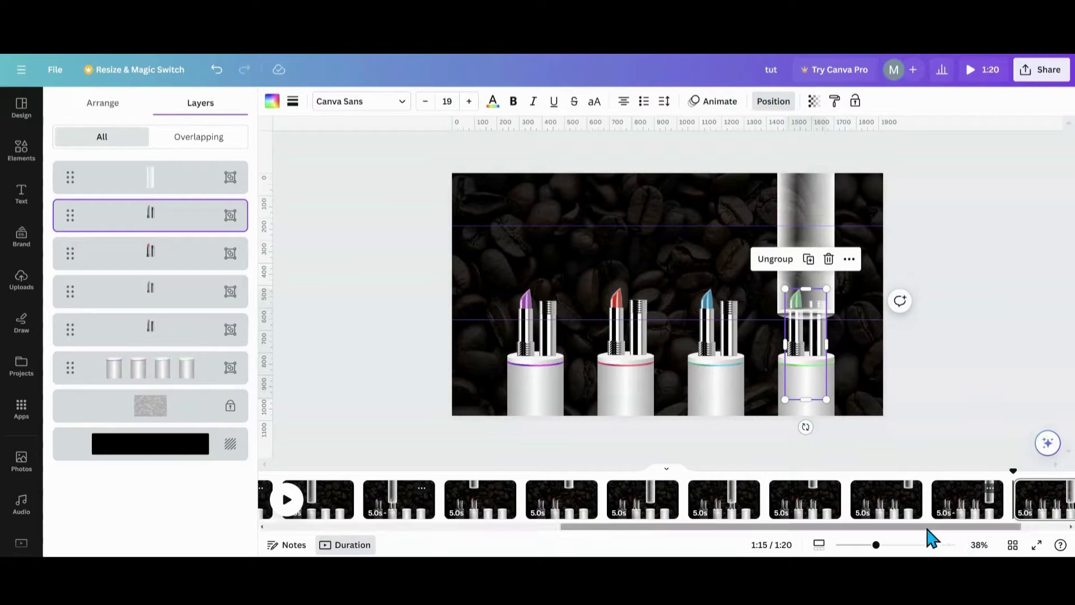
- Duplicate page 16 and, on the copy, raise the cylinder above the green podium to the upper guide
drag(924, 528, 978, 528)
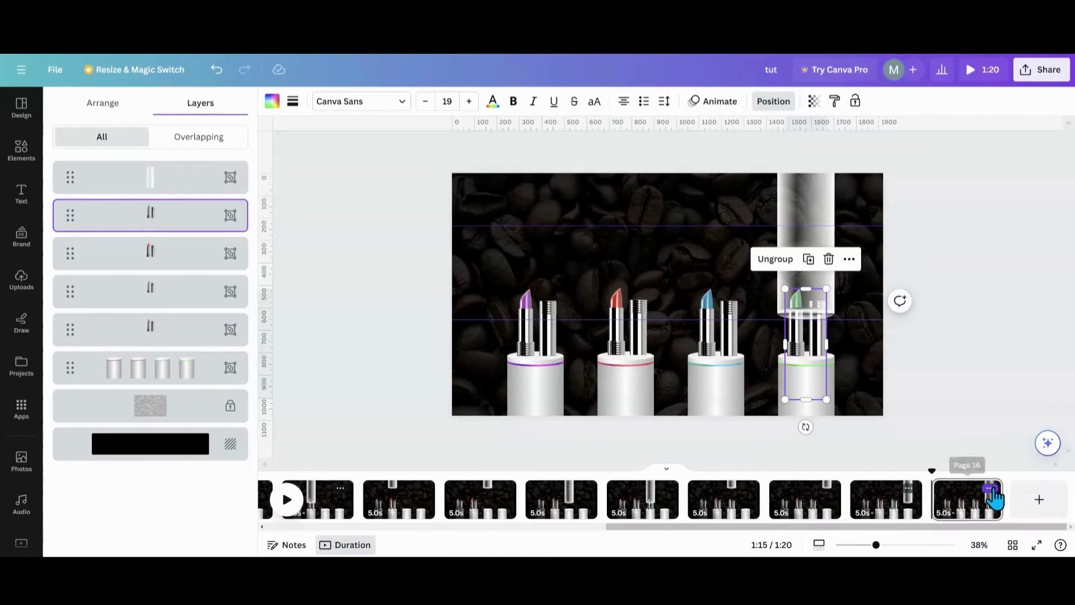
click(989, 488)
click(964, 301)
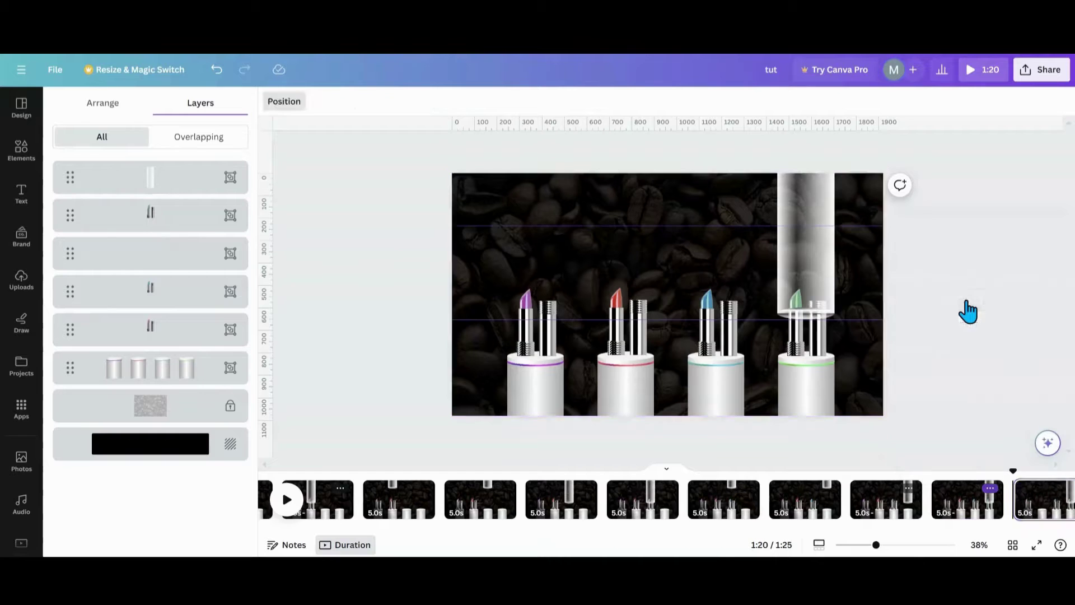
click(819, 293)
drag(818, 292, 813, 188)
- Duplicate page 17 and, on the copy, move the cylinder along the upper guide to the page's left edge, before the purple podium
drag(919, 526, 979, 521)
click(991, 488)
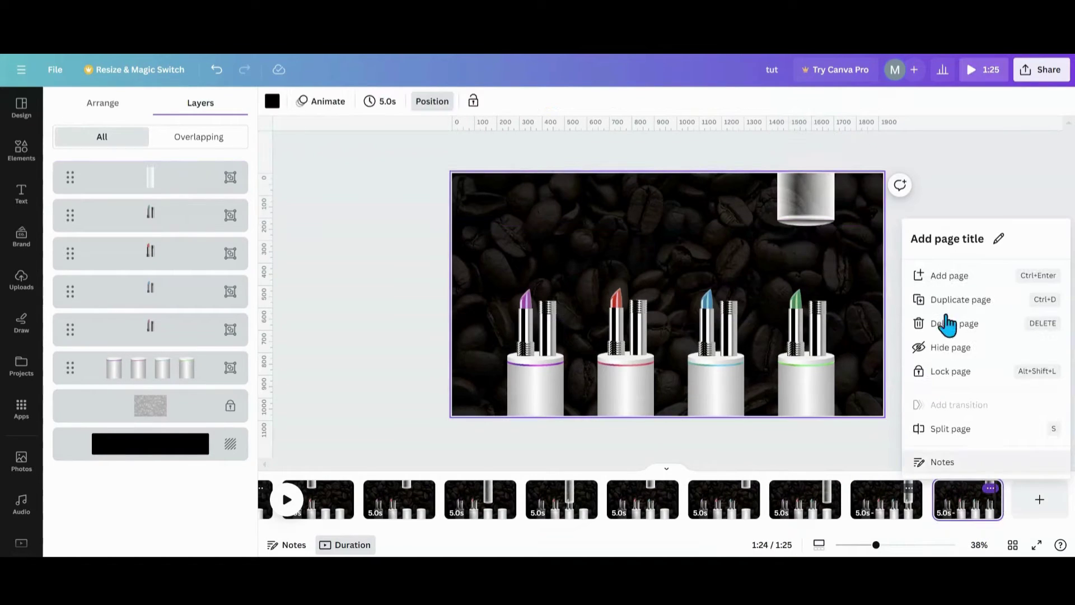
click(960, 301)
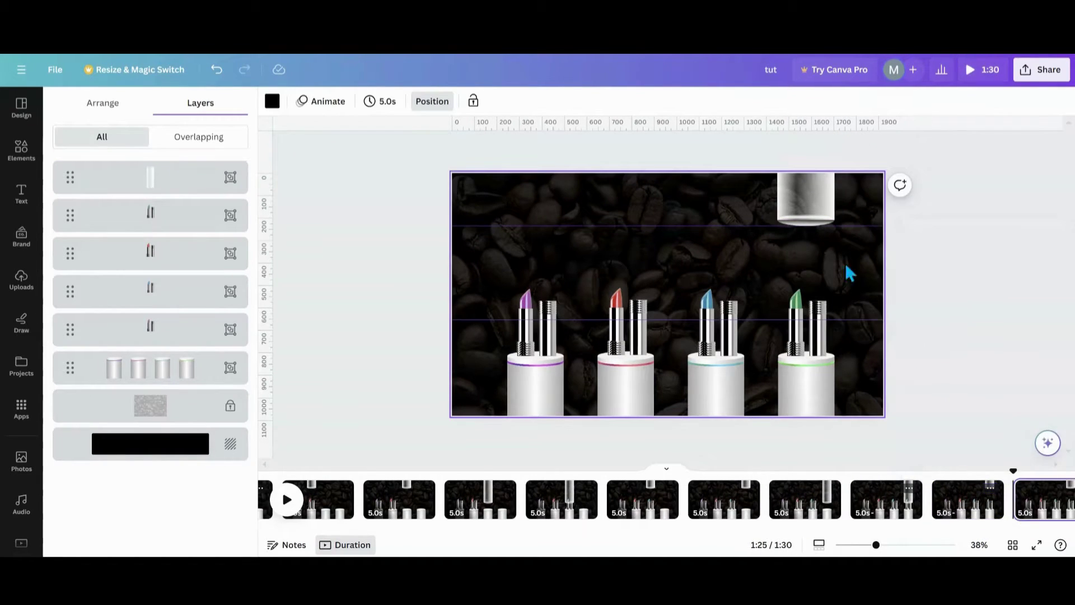
click(812, 218)
drag(811, 216, 491, 204)
- Add a Match & Move transition of 2.5 seconds after the first page and apply it between all pages
scroll(711, 532, left, 3)
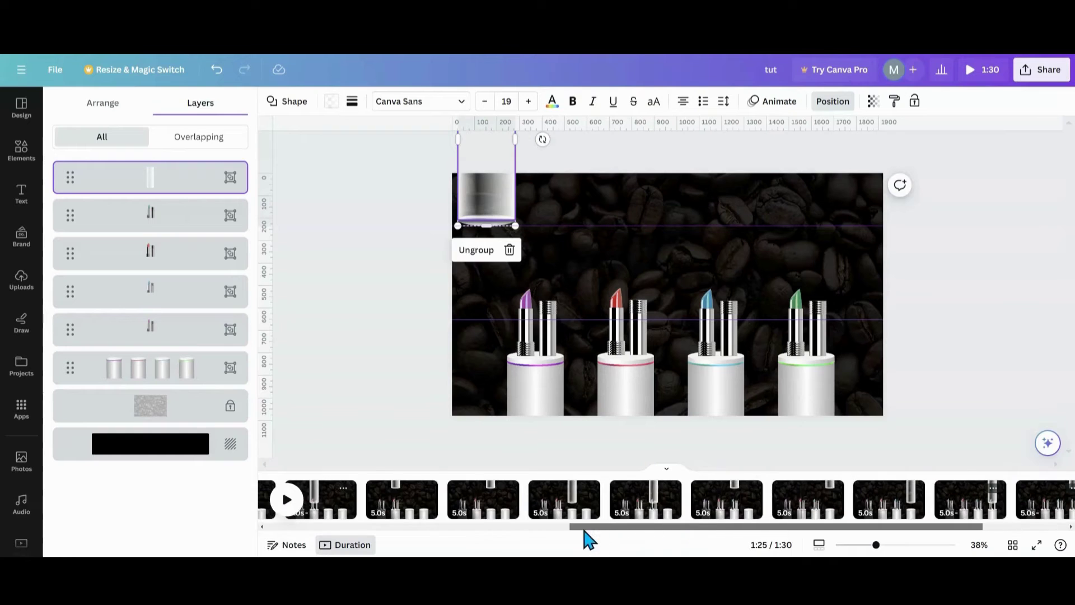
scroll(584, 530, left, 5)
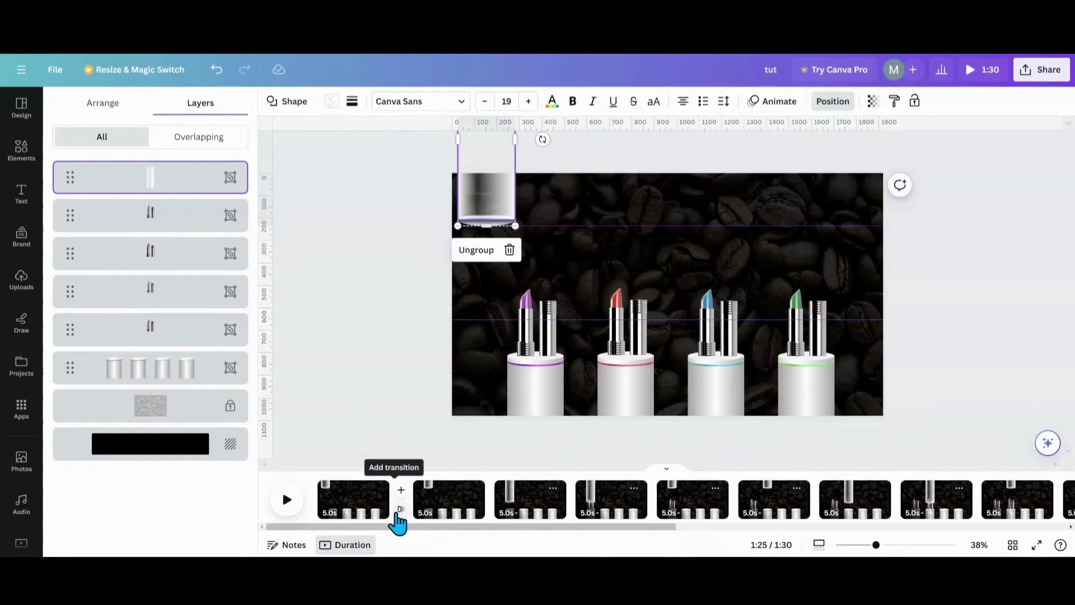
click(400, 510)
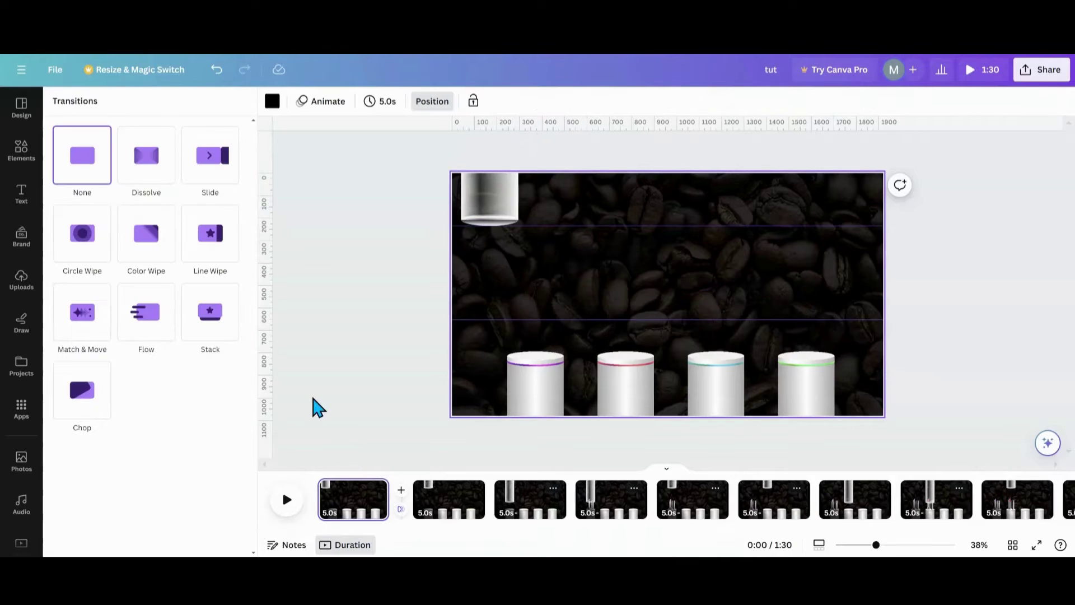
click(84, 333)
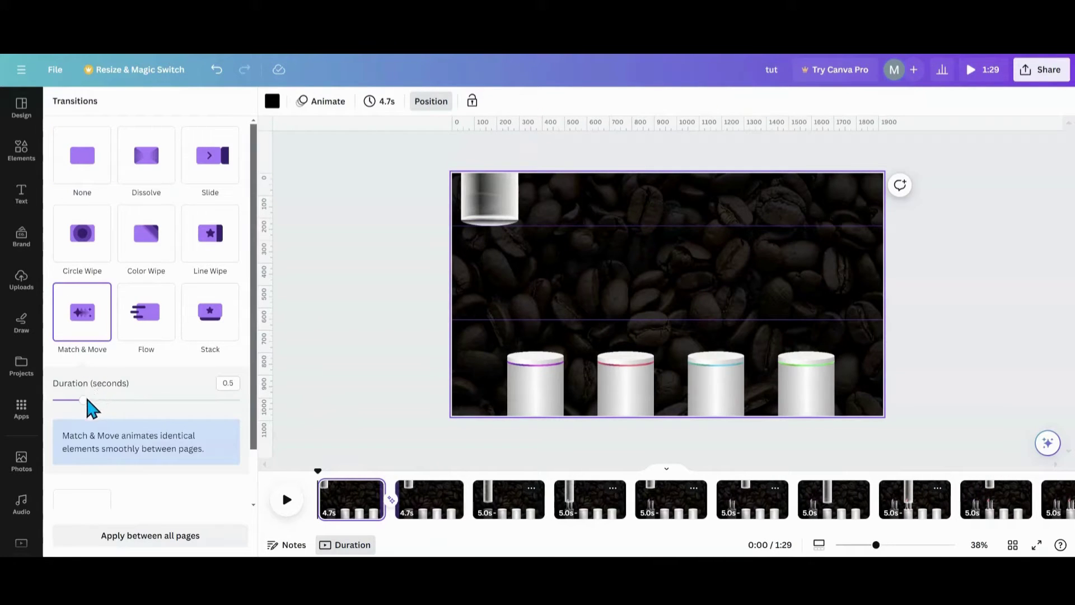
drag(87, 400, 257, 395)
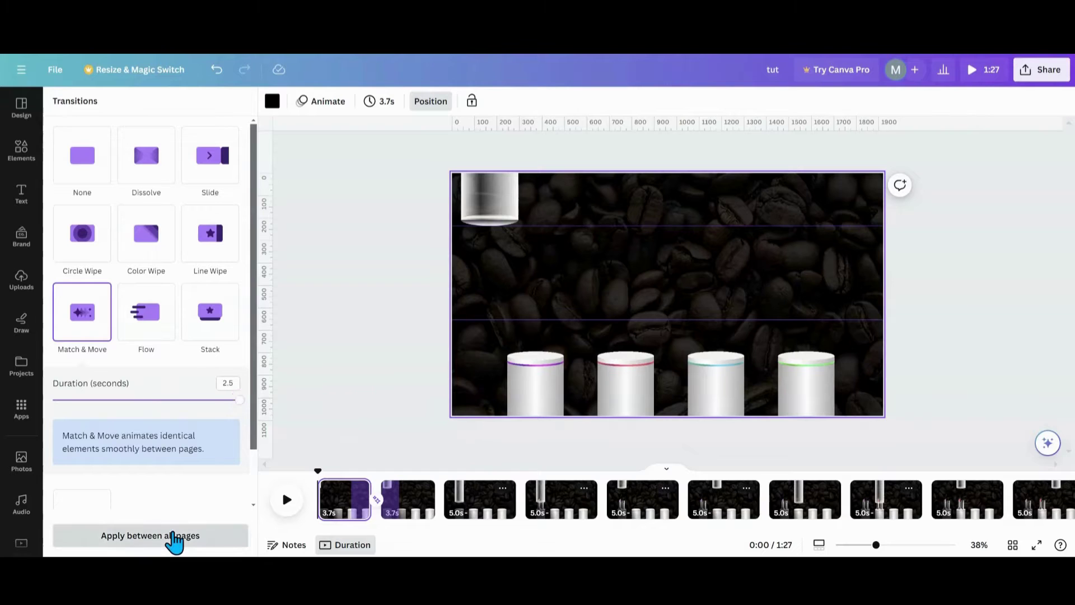
click(175, 539)
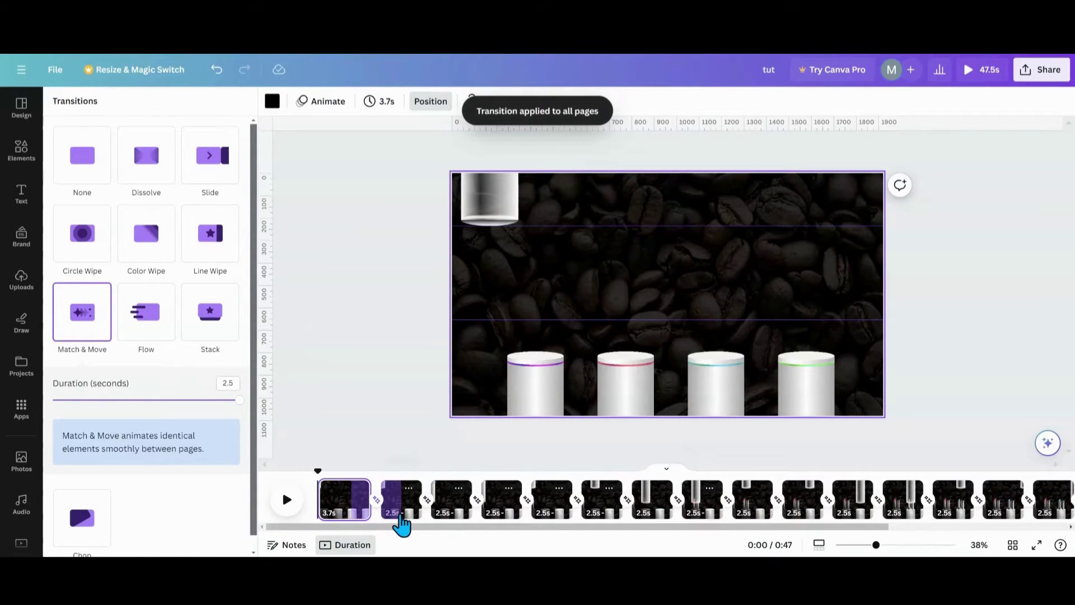
- Set the page timing to 2.0 seconds and apply it to all 18 pages
click(401, 516)
click(380, 101)
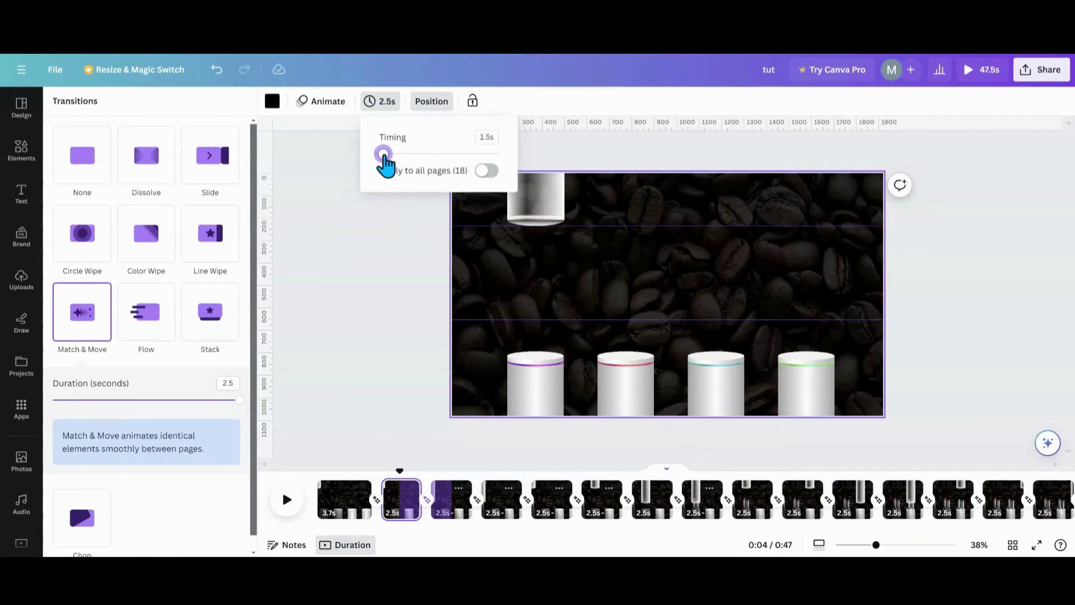
drag(386, 157, 387, 157)
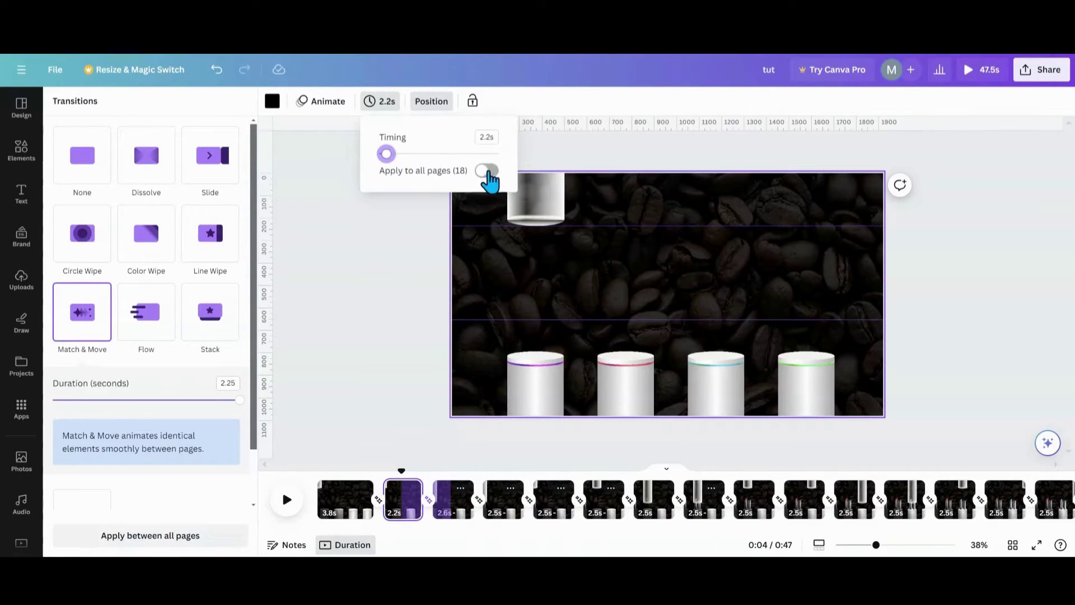
click(483, 172)
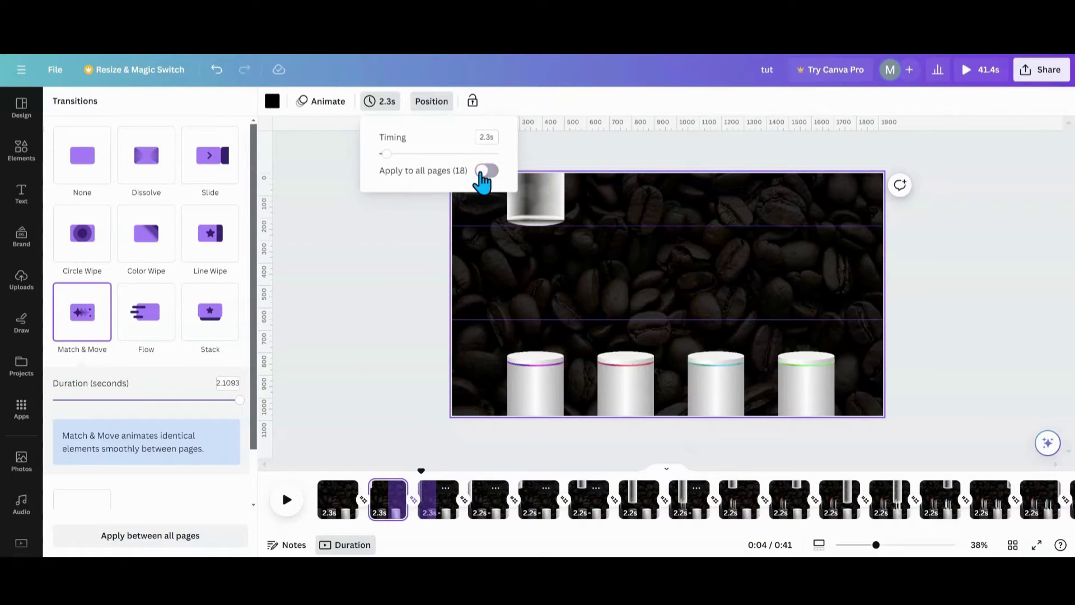
click(483, 171)
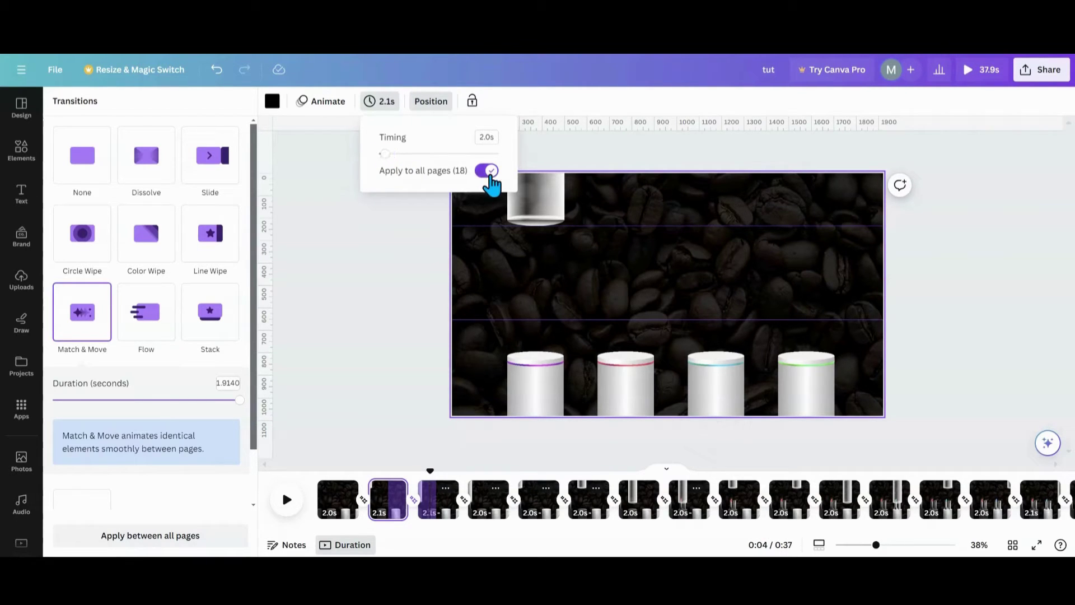
click(482, 172)
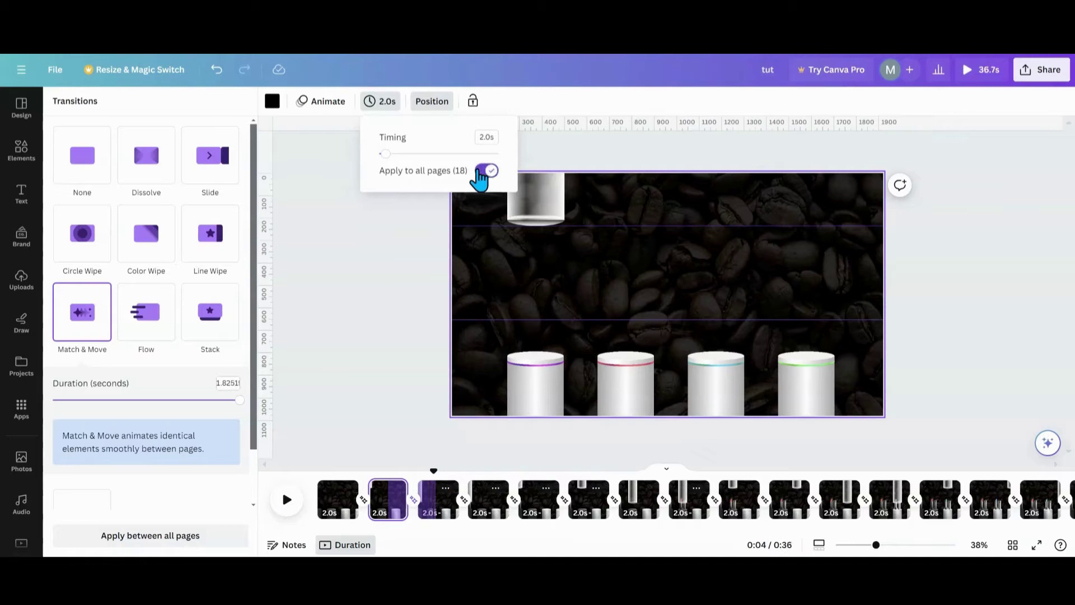
- Play the animation from the first page to check the transitions and timing
click(324, 501)
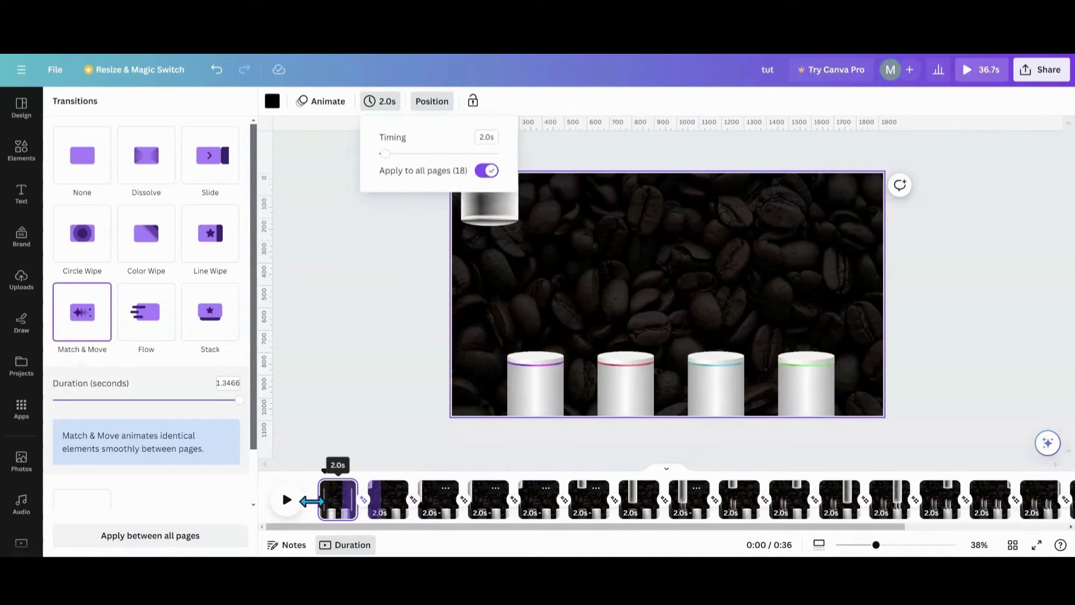
click(287, 501)
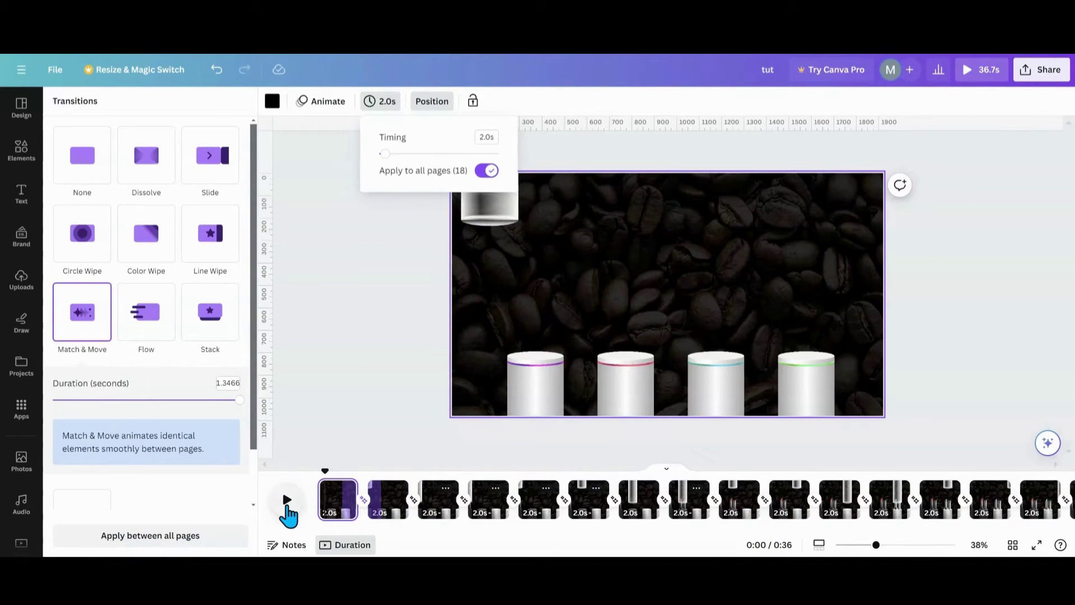
click(287, 501)
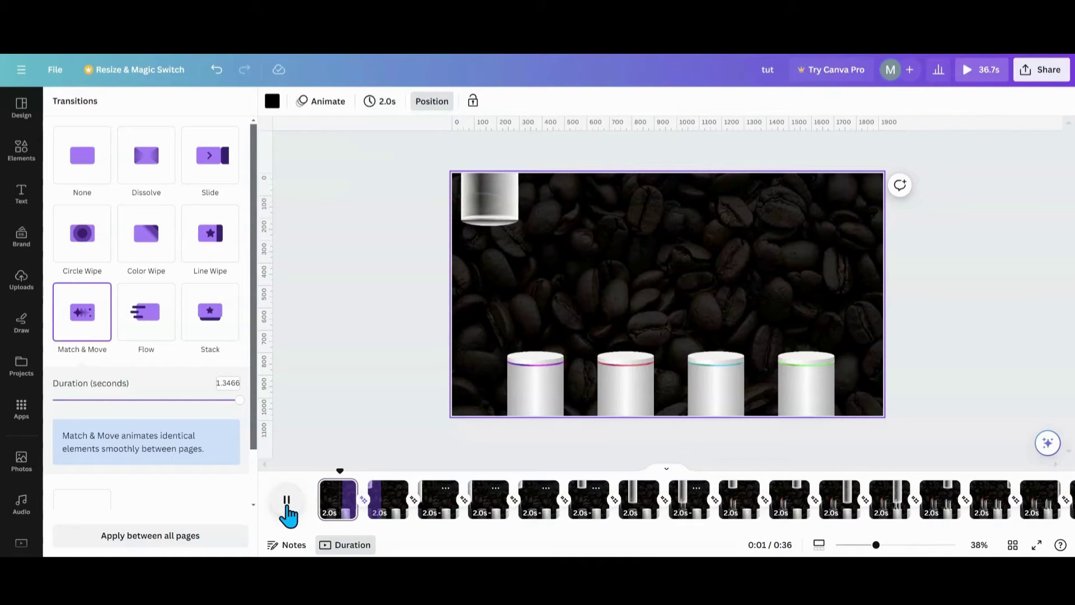